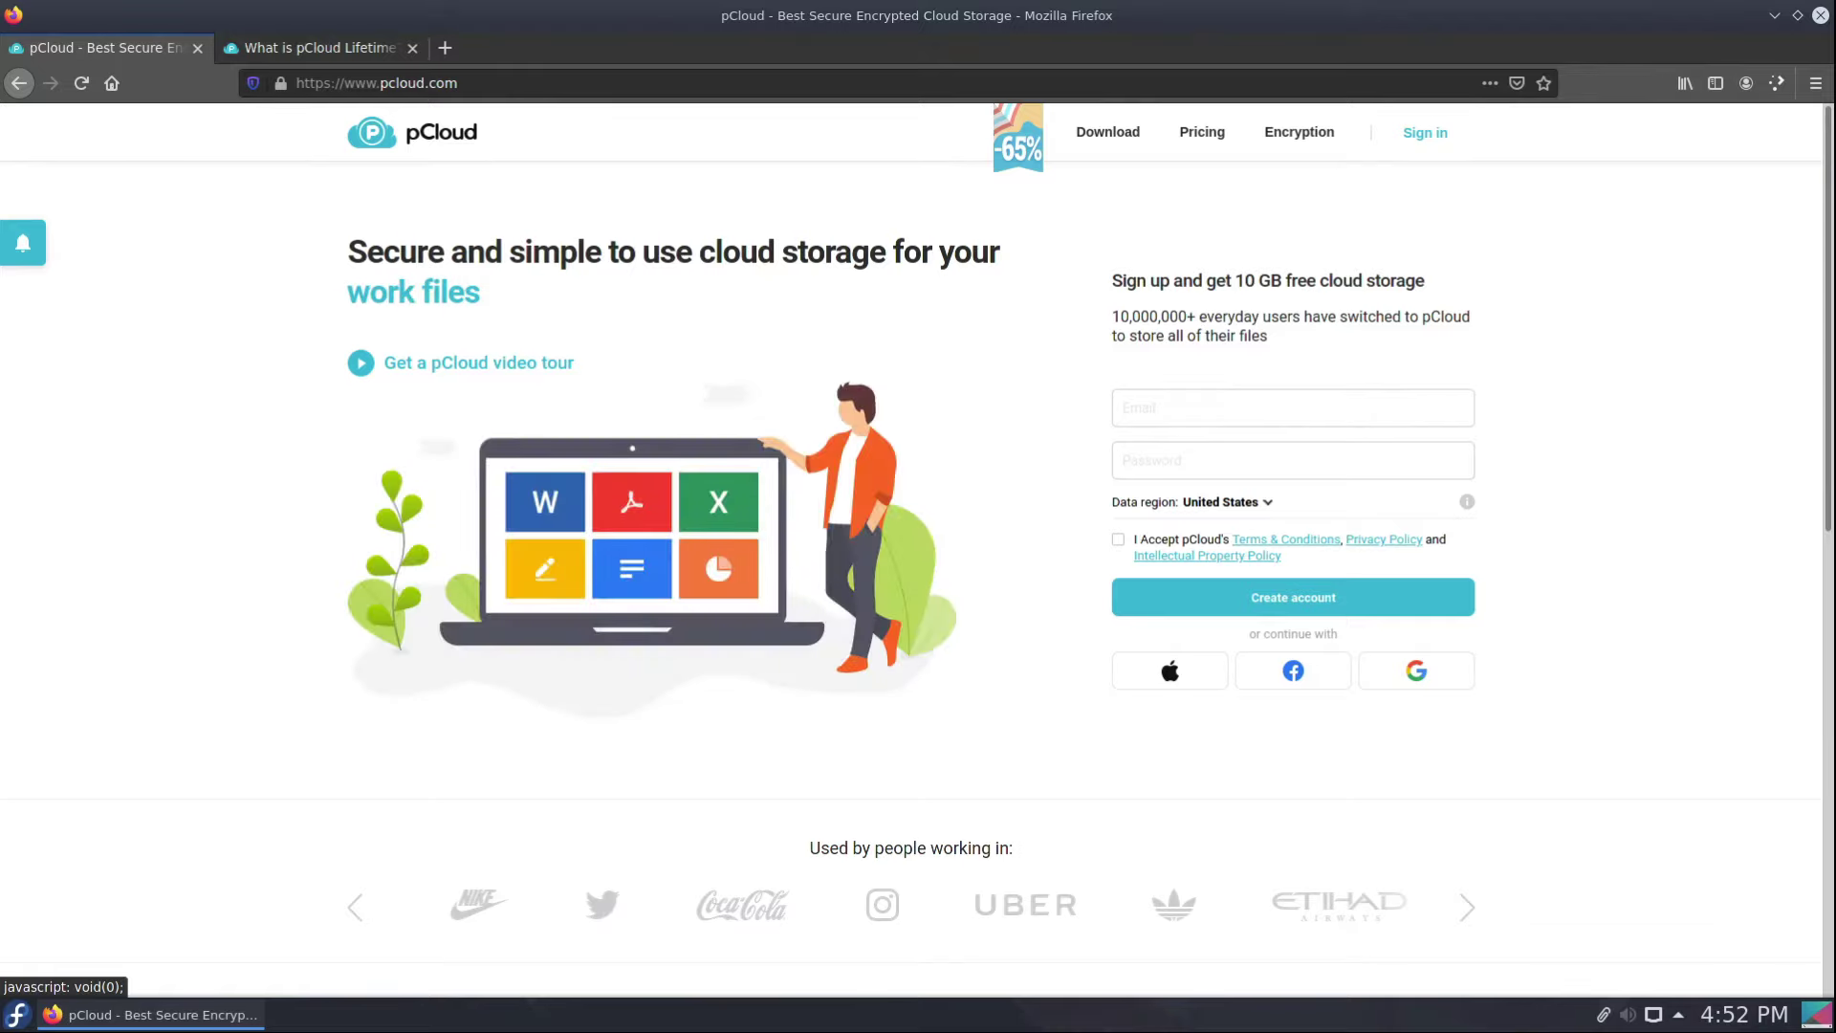
Step: Download the pCloud Drive for Linux 64bit AppImage and show it in the Downloads folder
click(1107, 131)
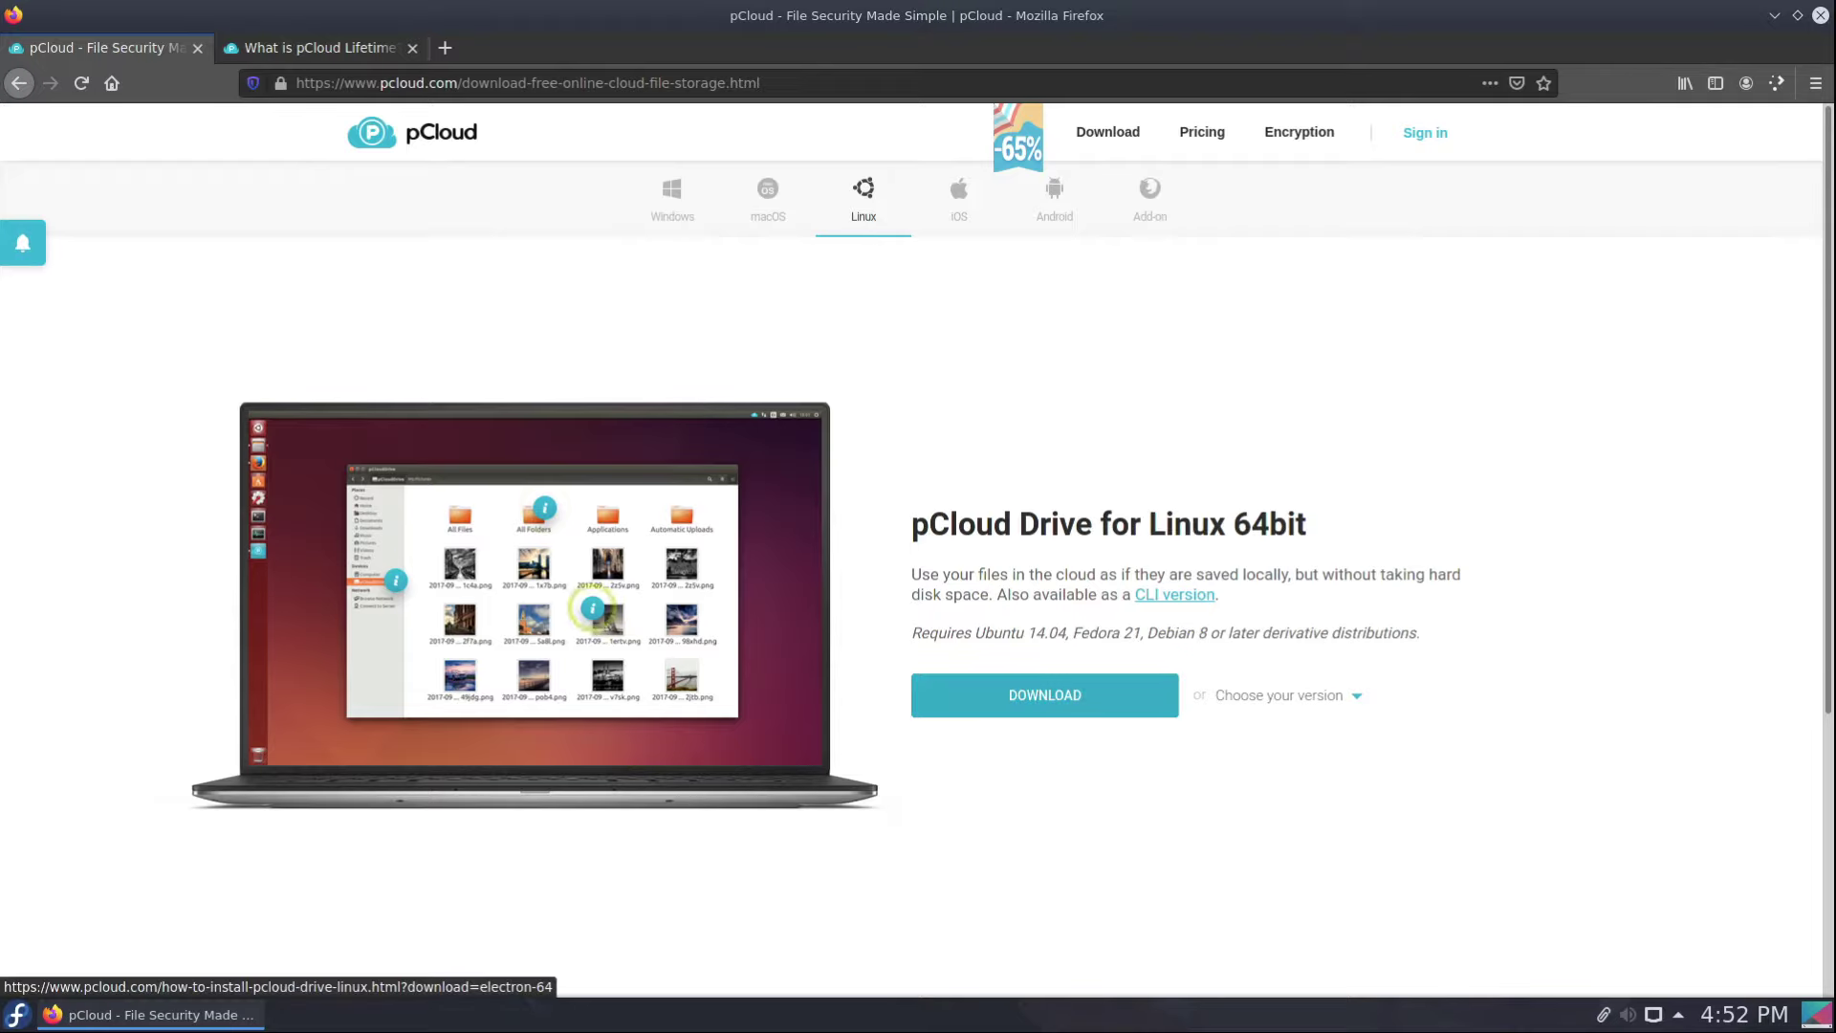
mouse_move(1279, 695)
click(1044, 695)
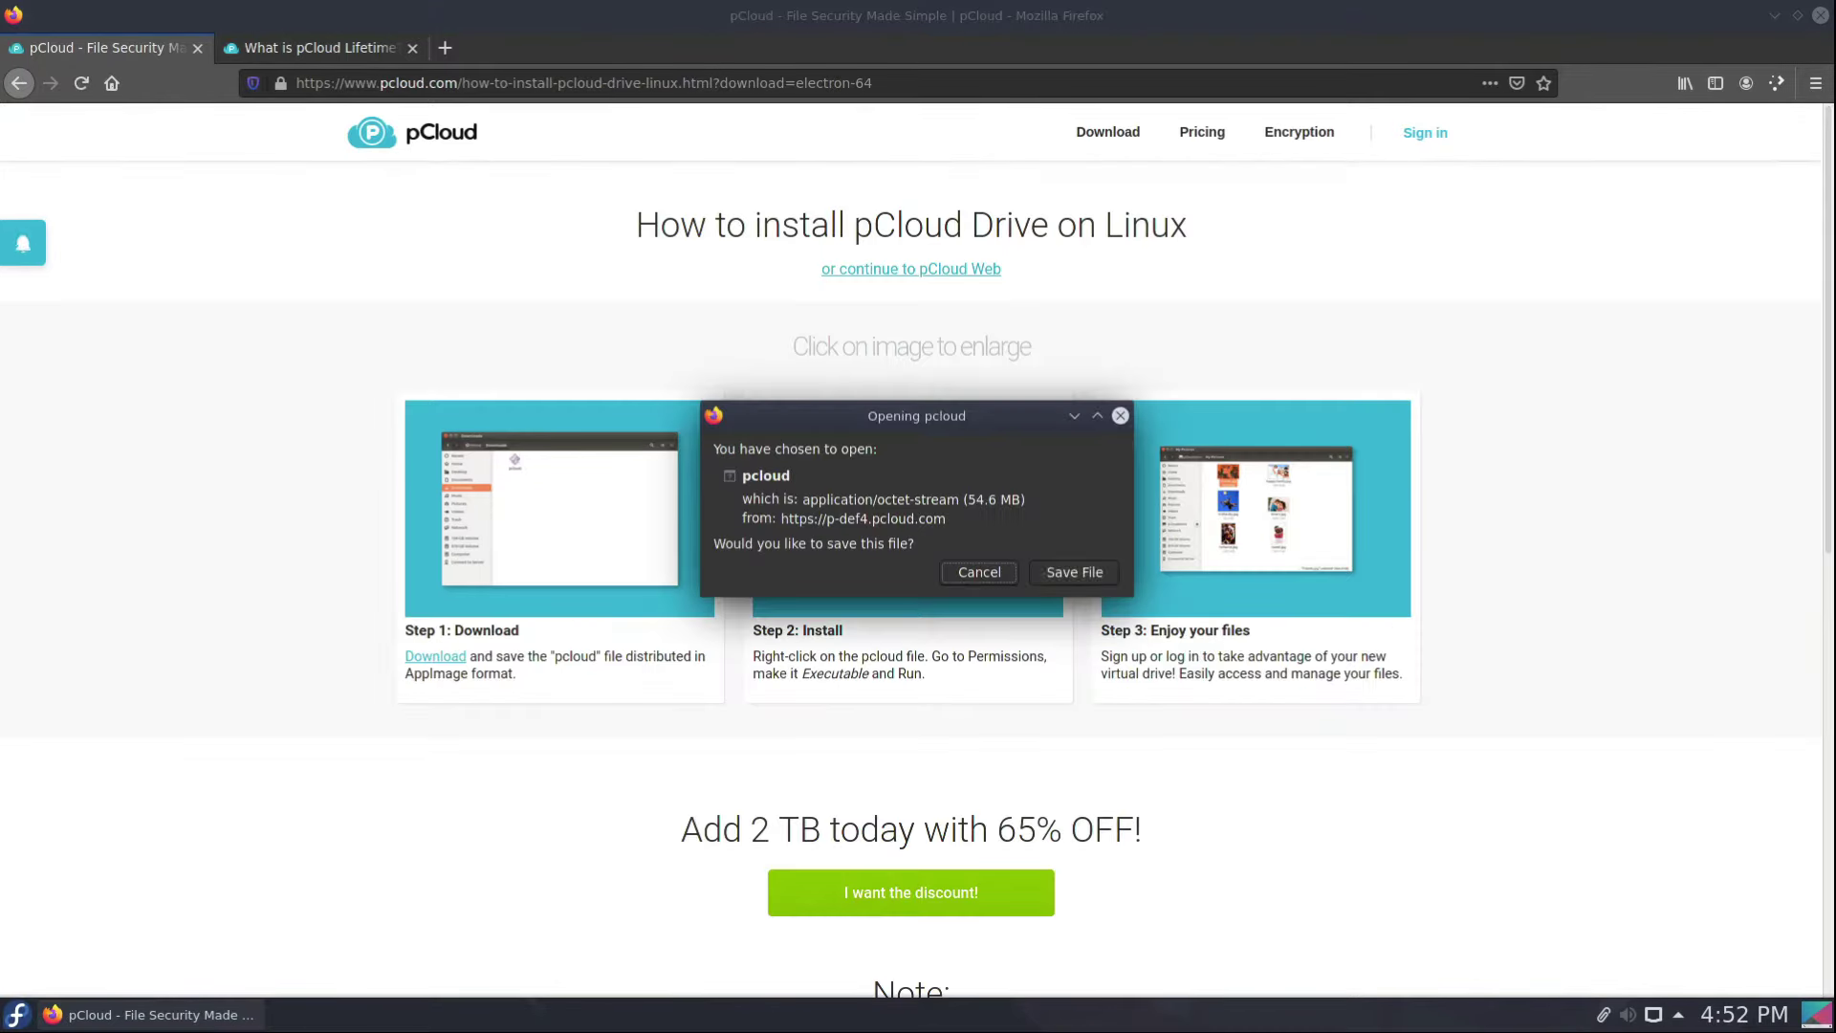
key(Return)
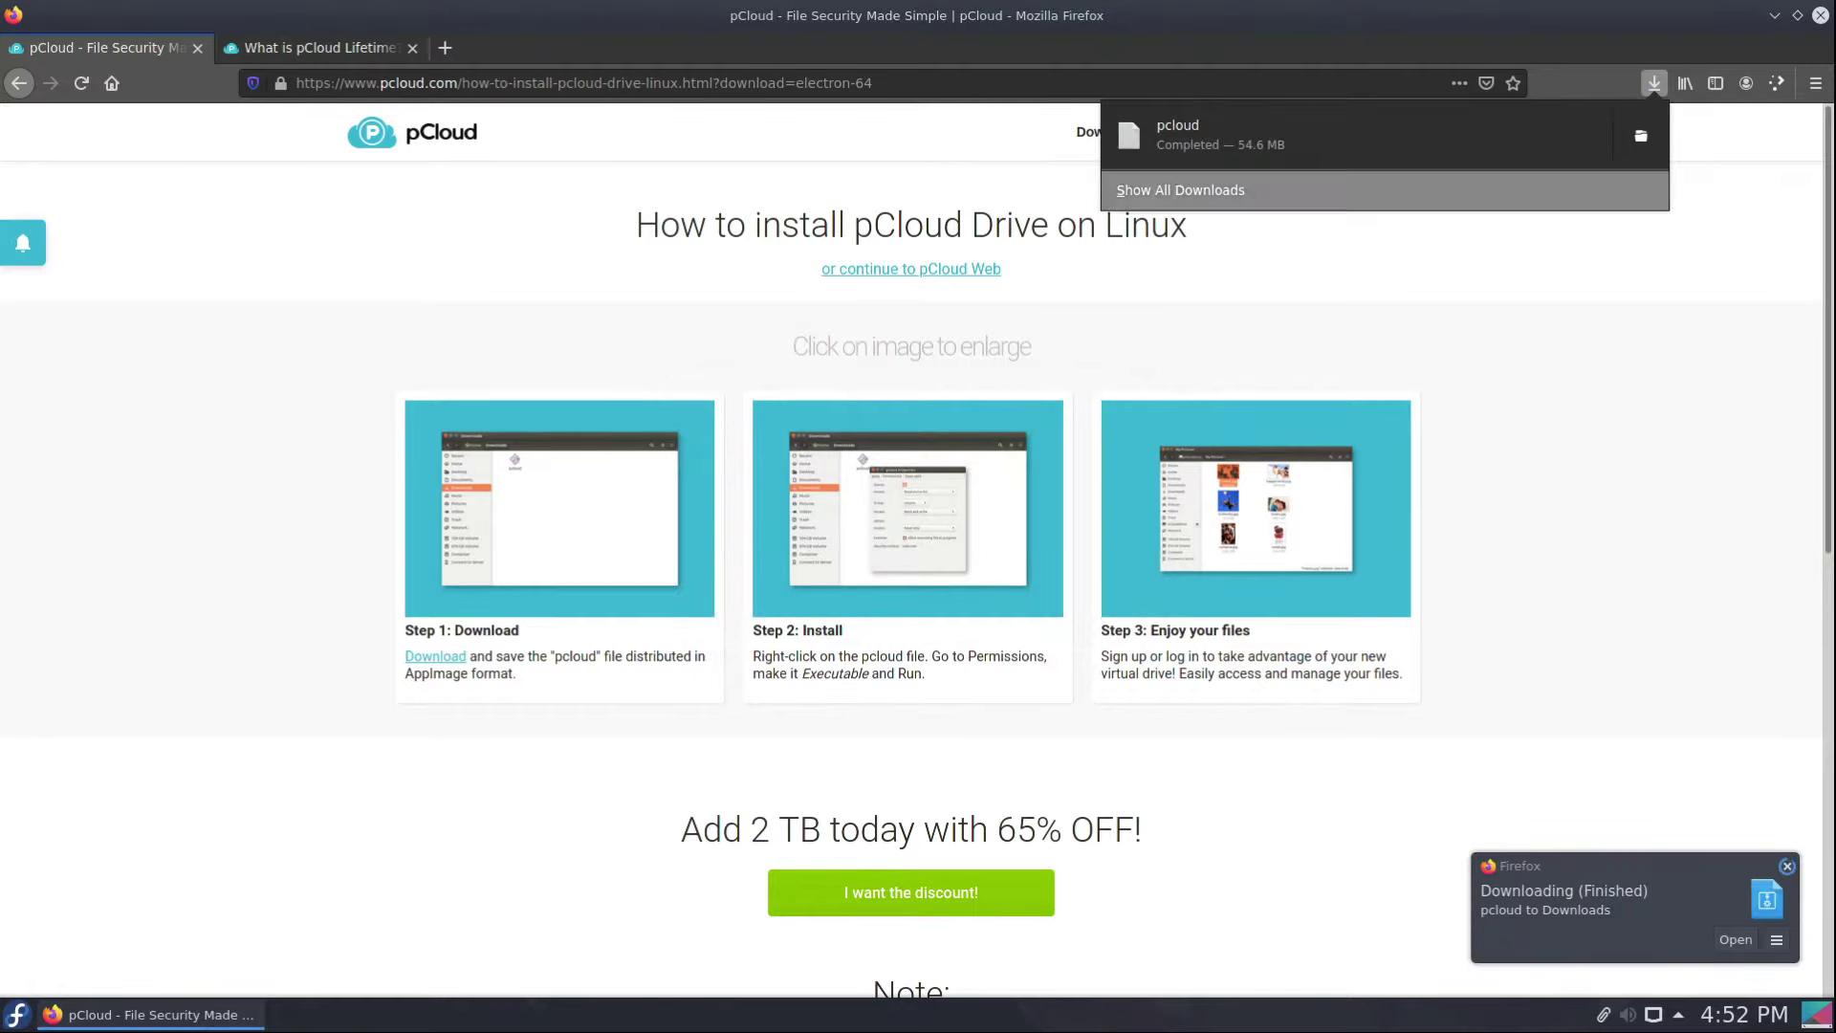
click(1640, 136)
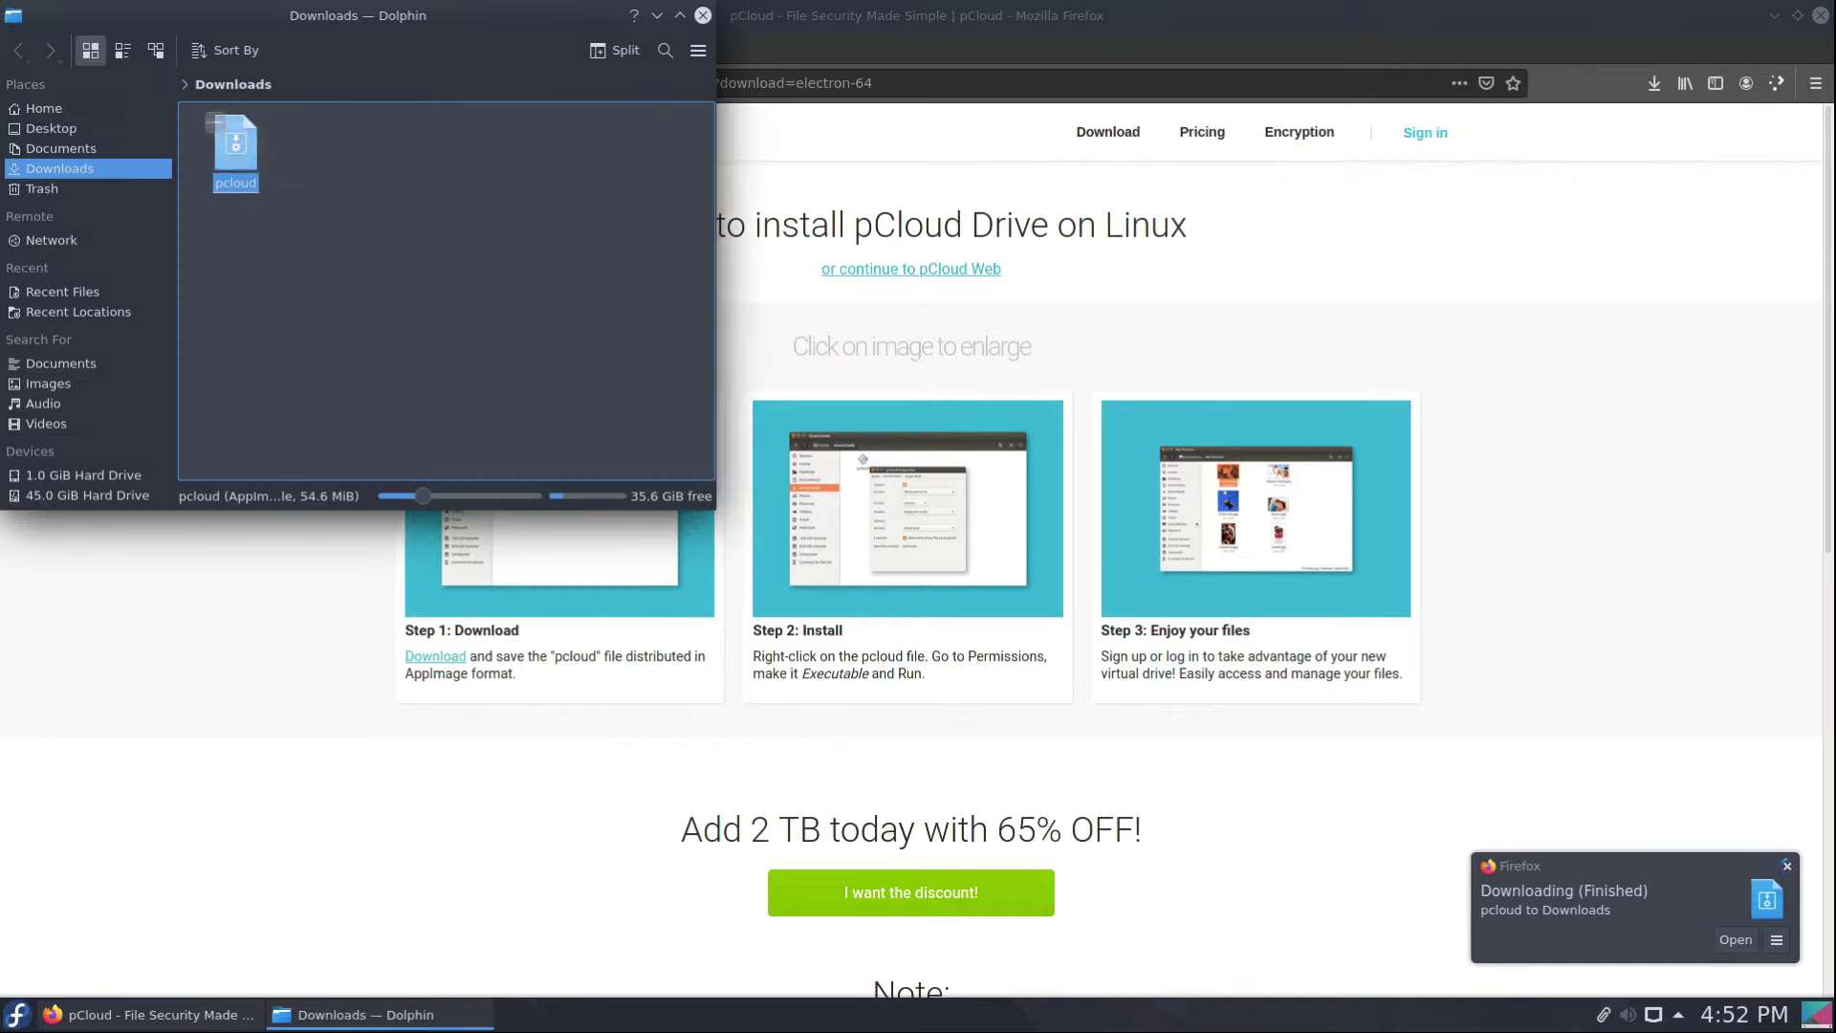
Step: Cut the pcloud file and create a new folder named Apps in Home
right_click(246, 159)
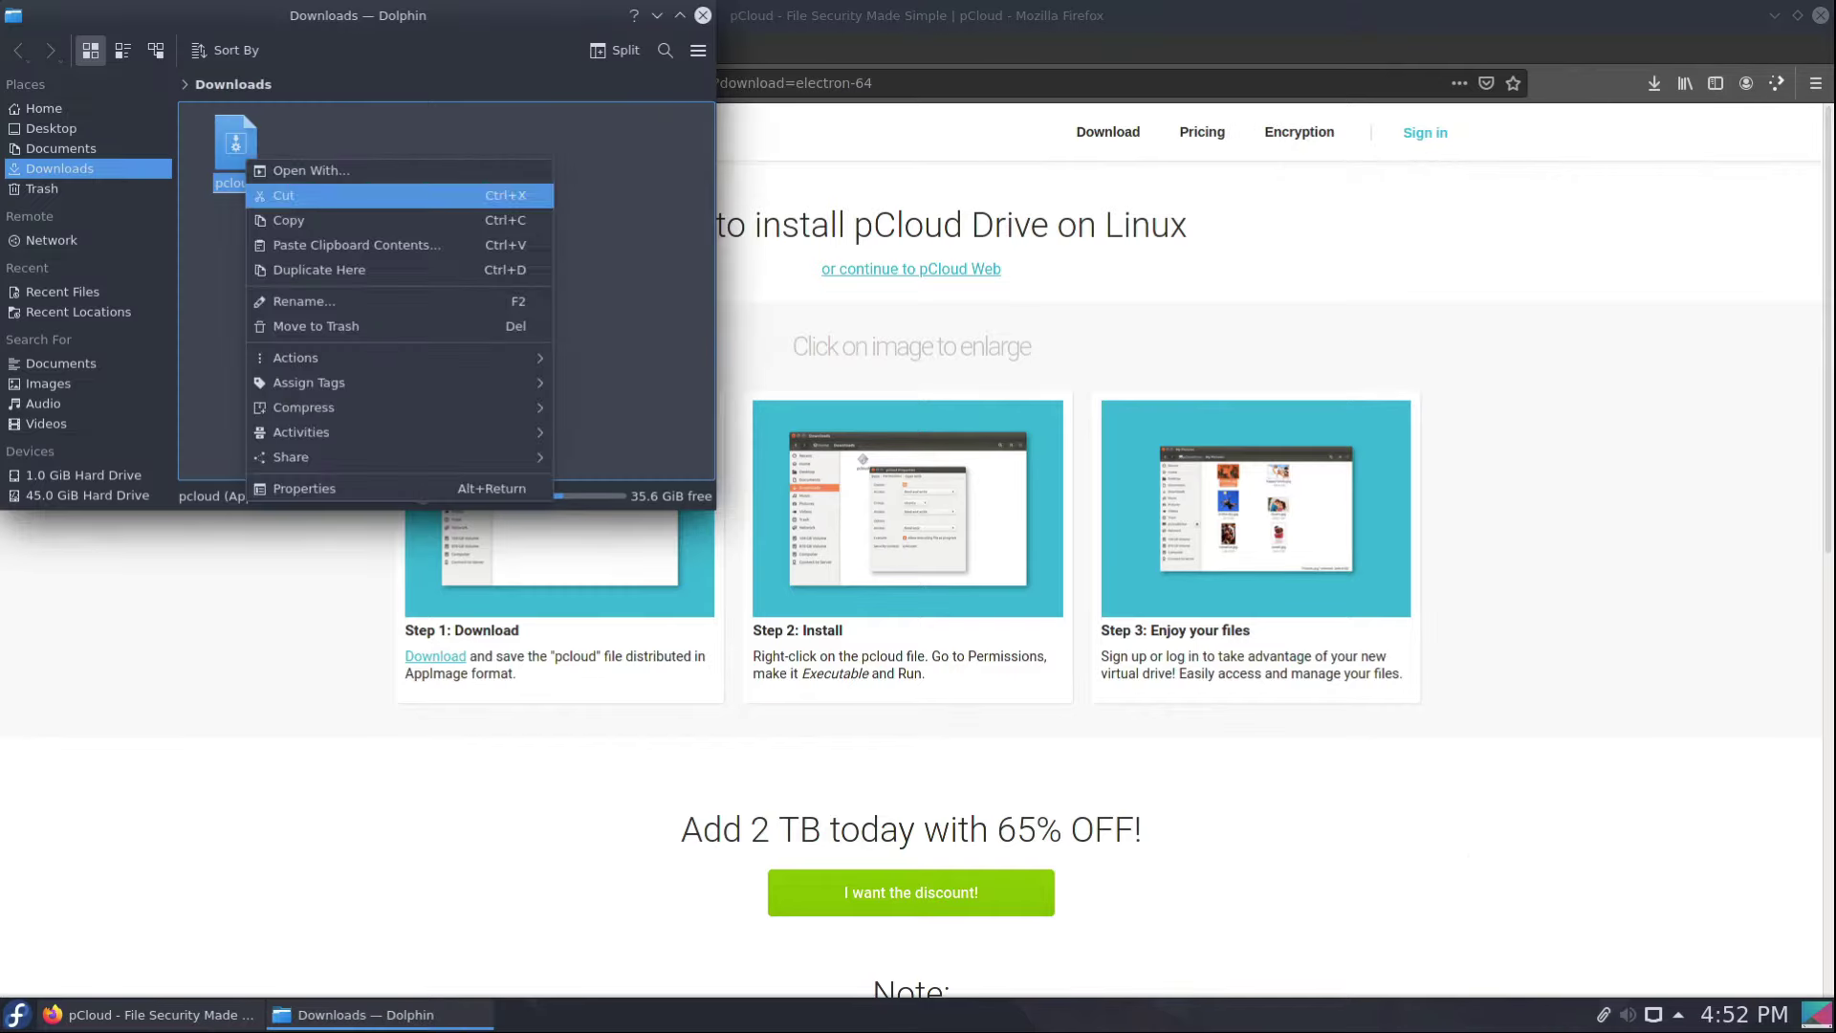
click(284, 195)
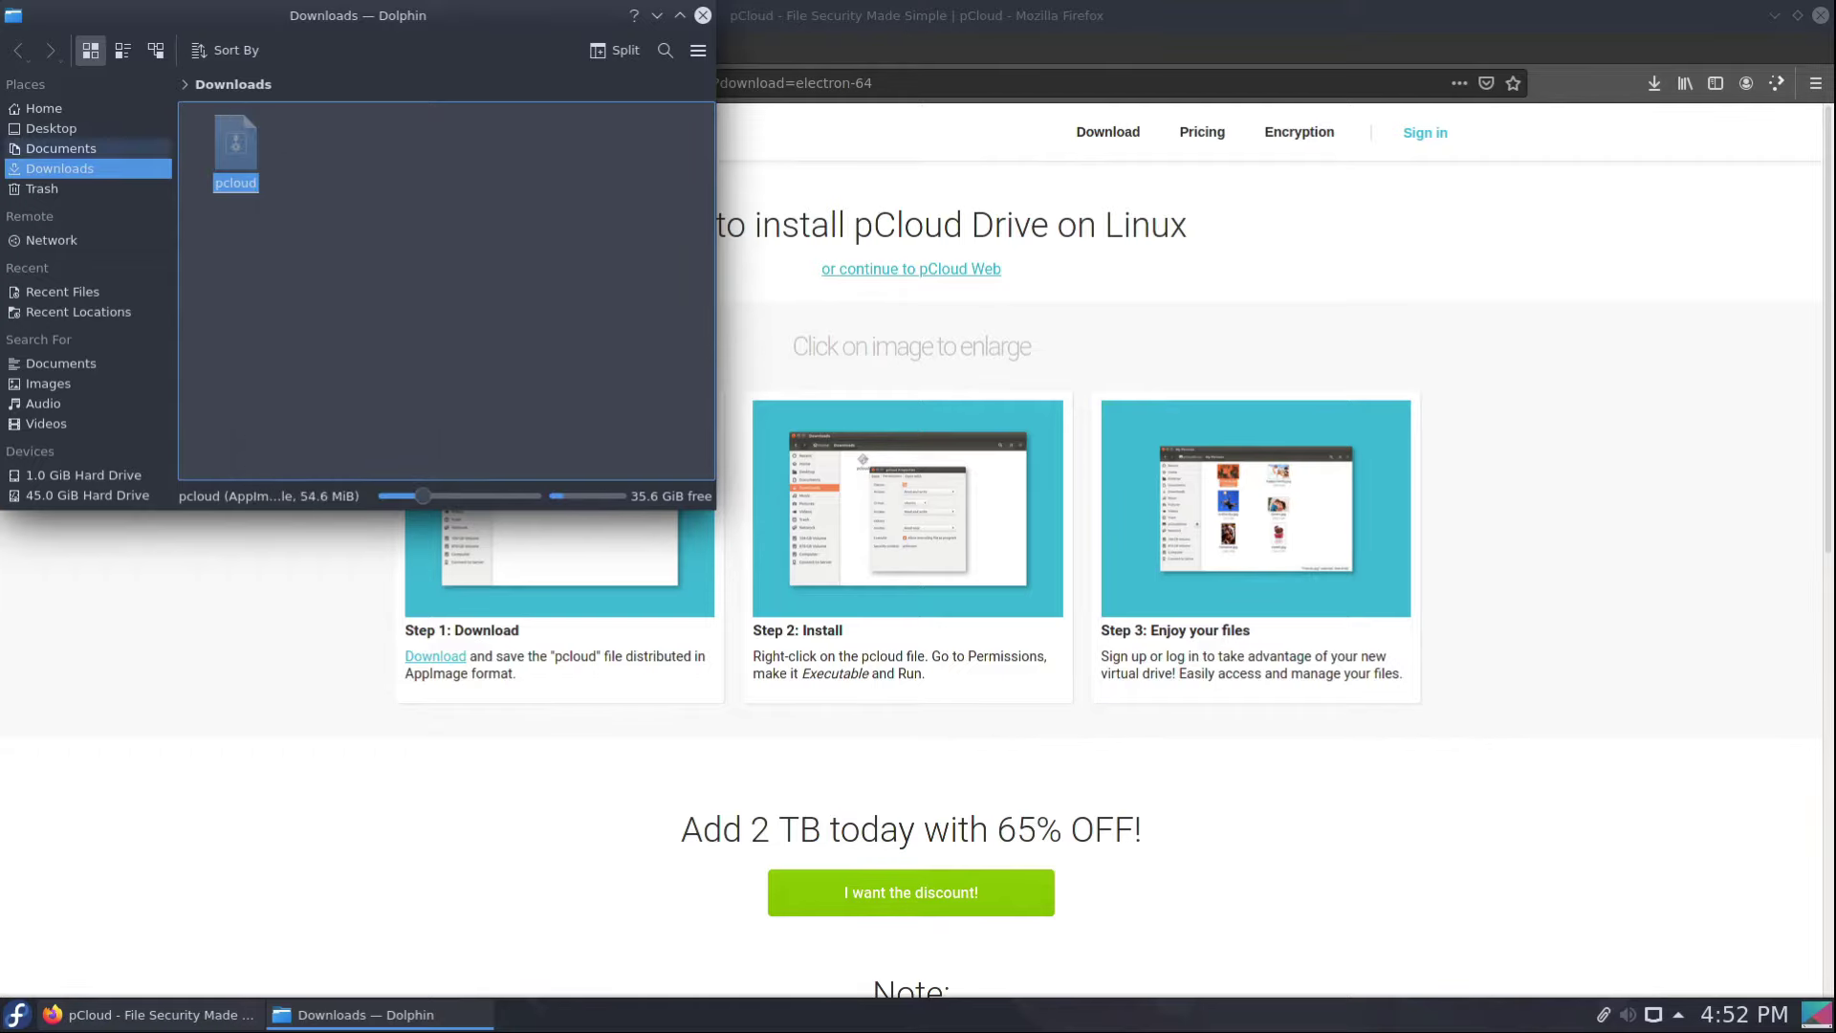
click(44, 108)
right_click(406, 360)
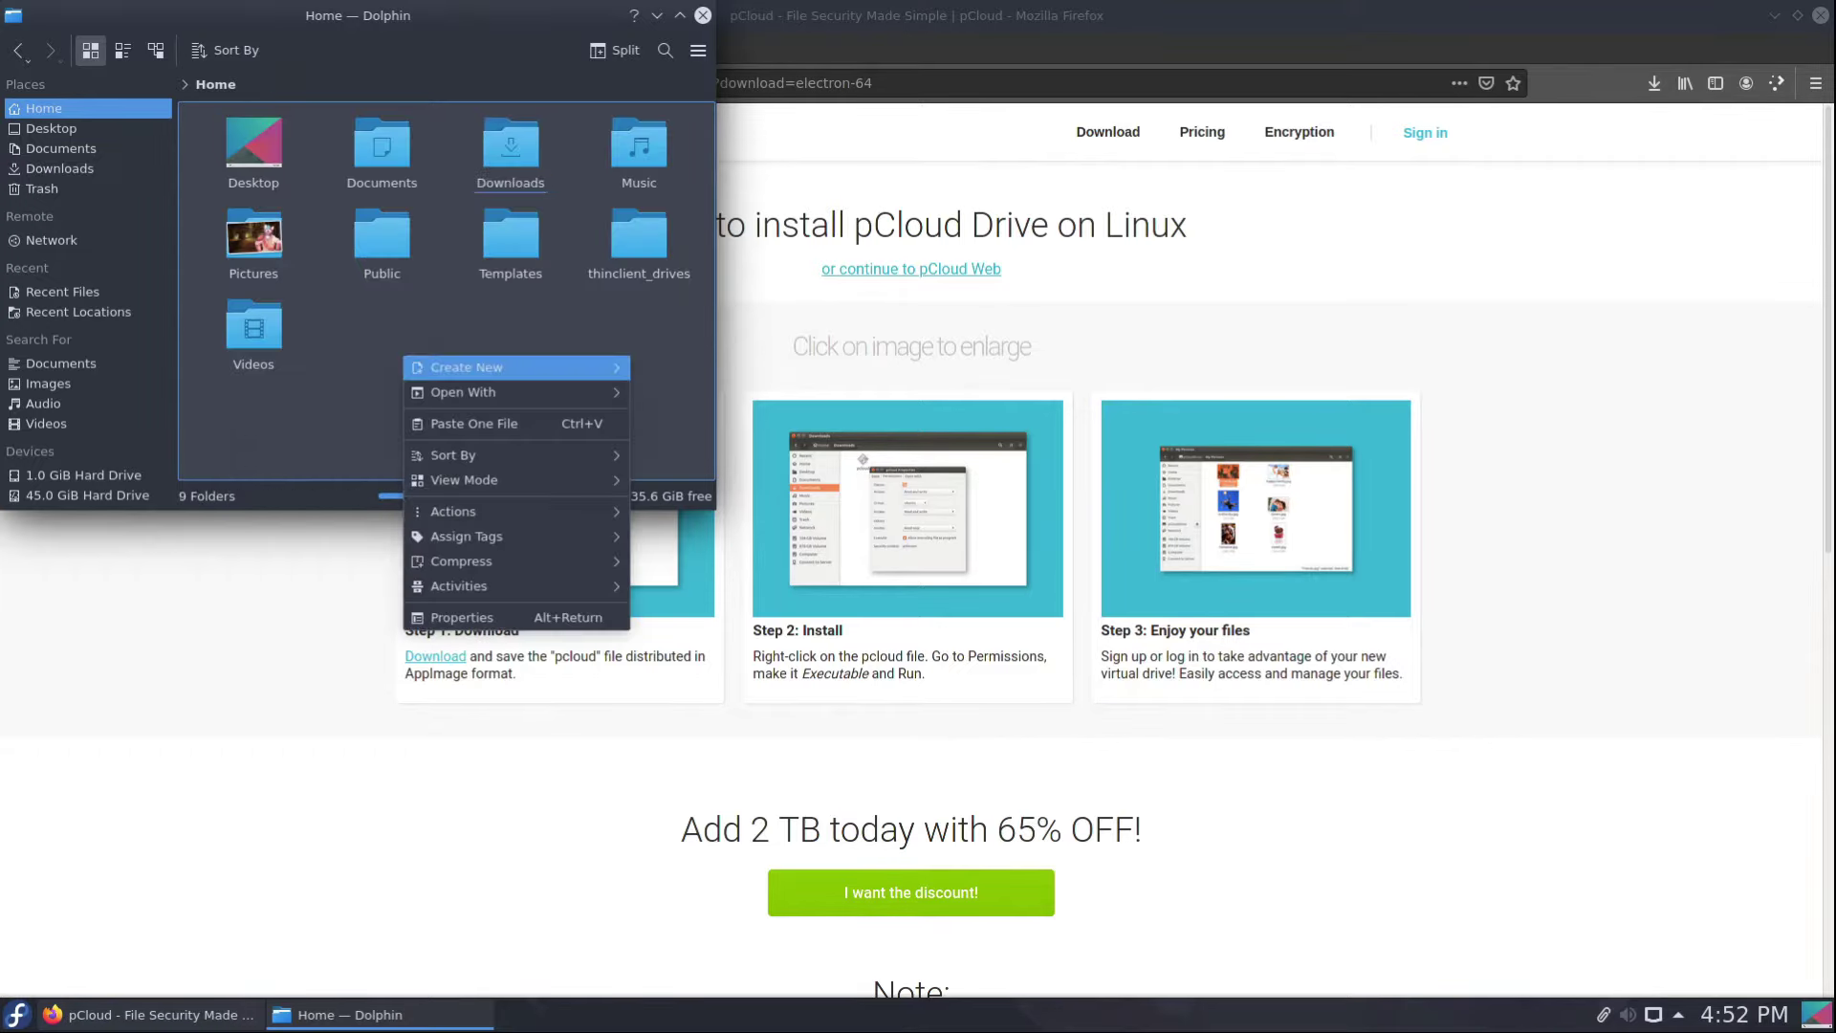
mouse_move(478, 367)
click(674, 367)
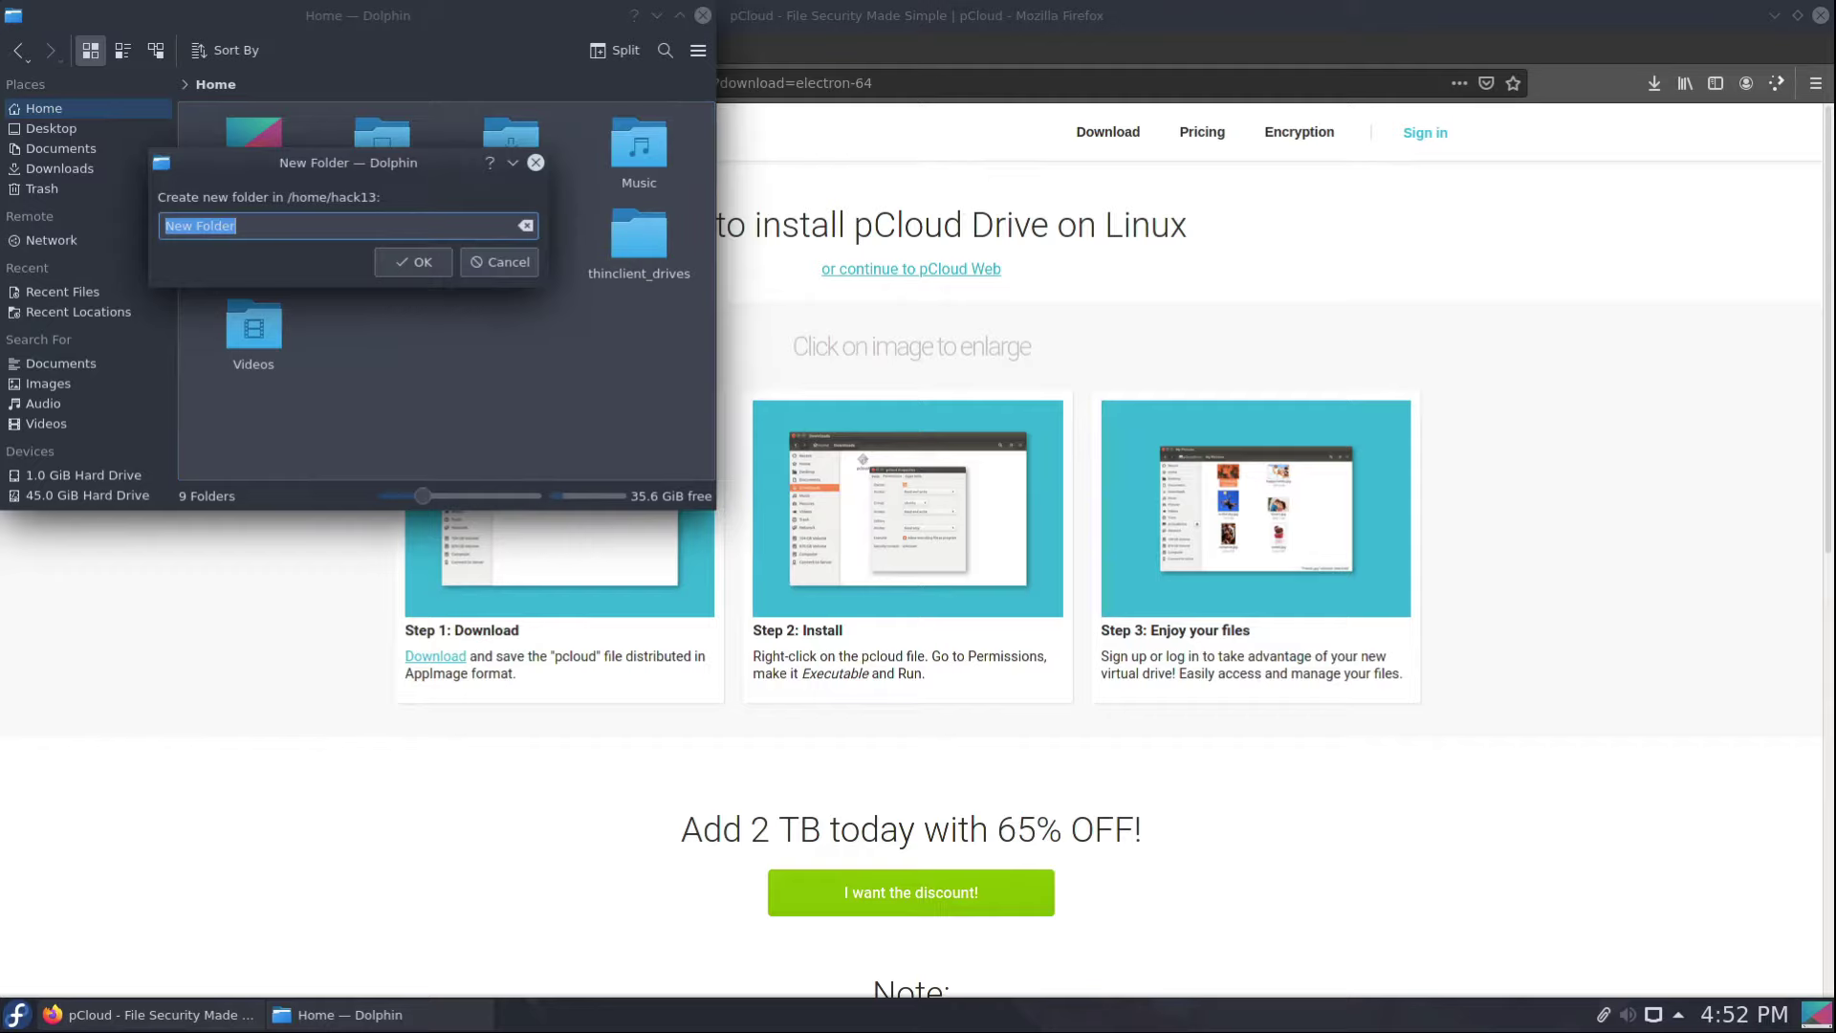
text(Apps)
key(Return)
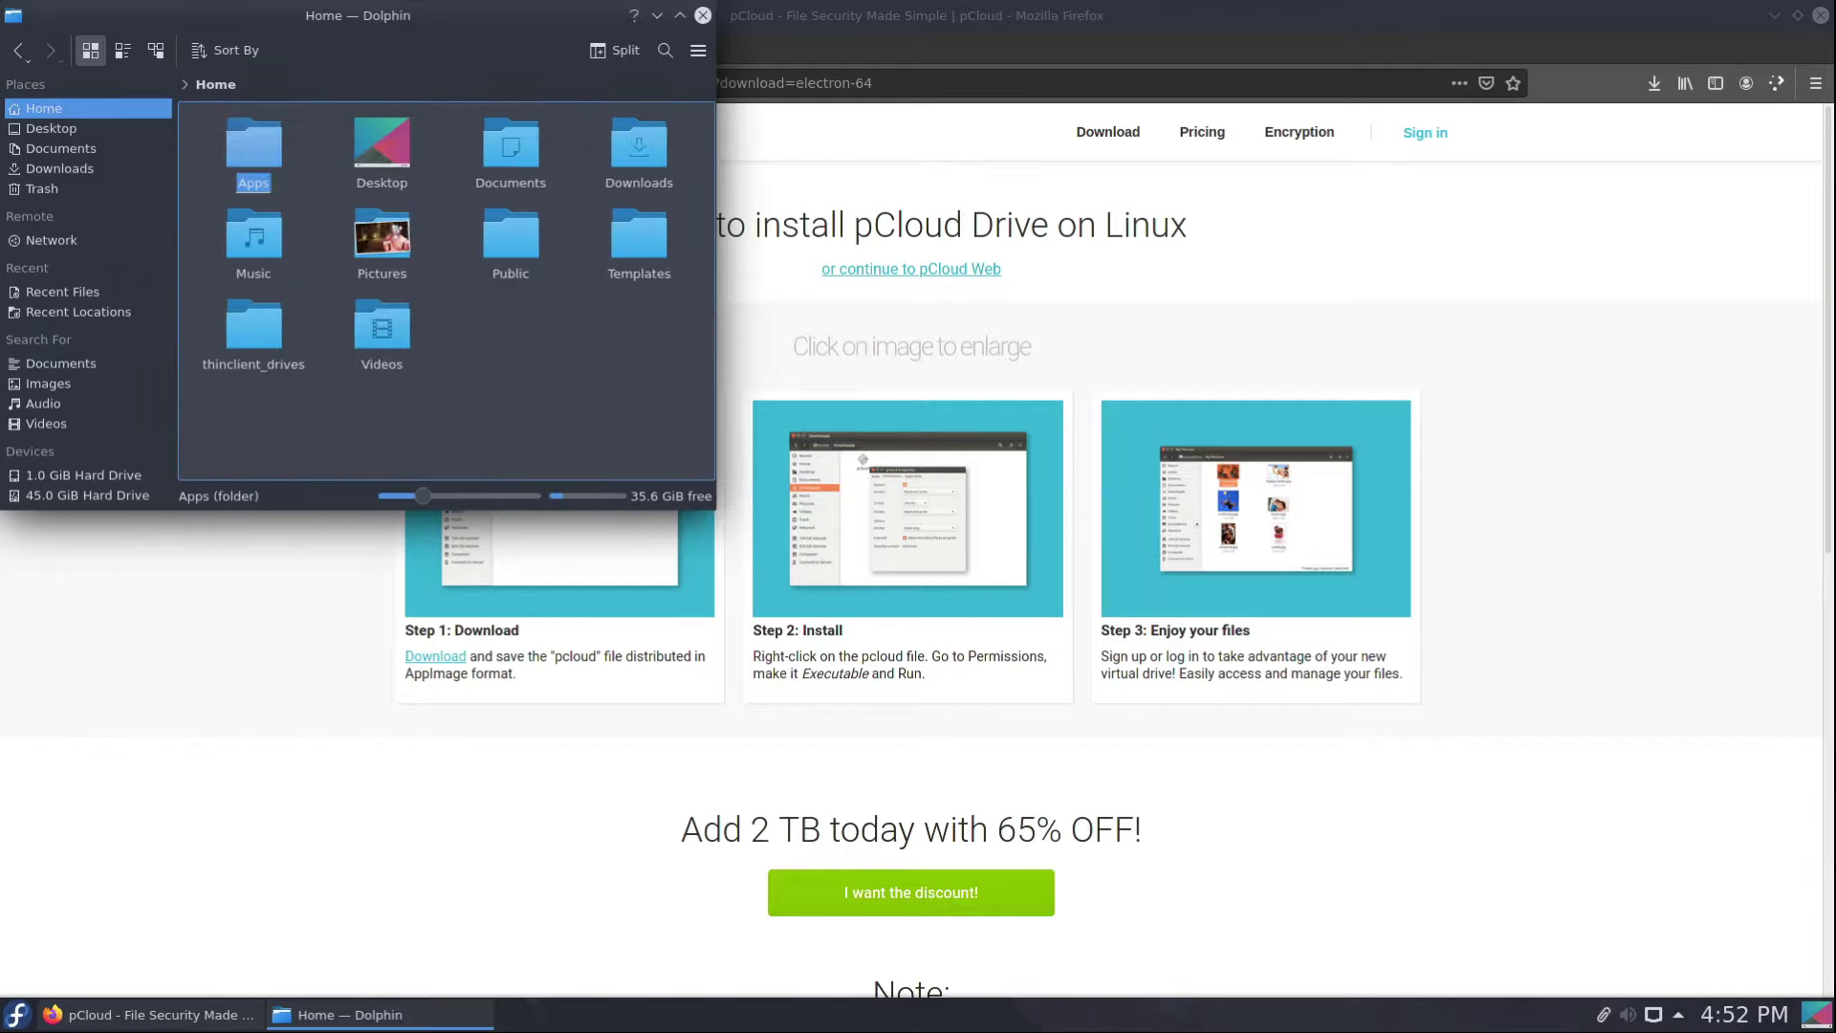
key(Return)
Step: Paste the pcloud file into the empty Apps folder
right_click(585, 331)
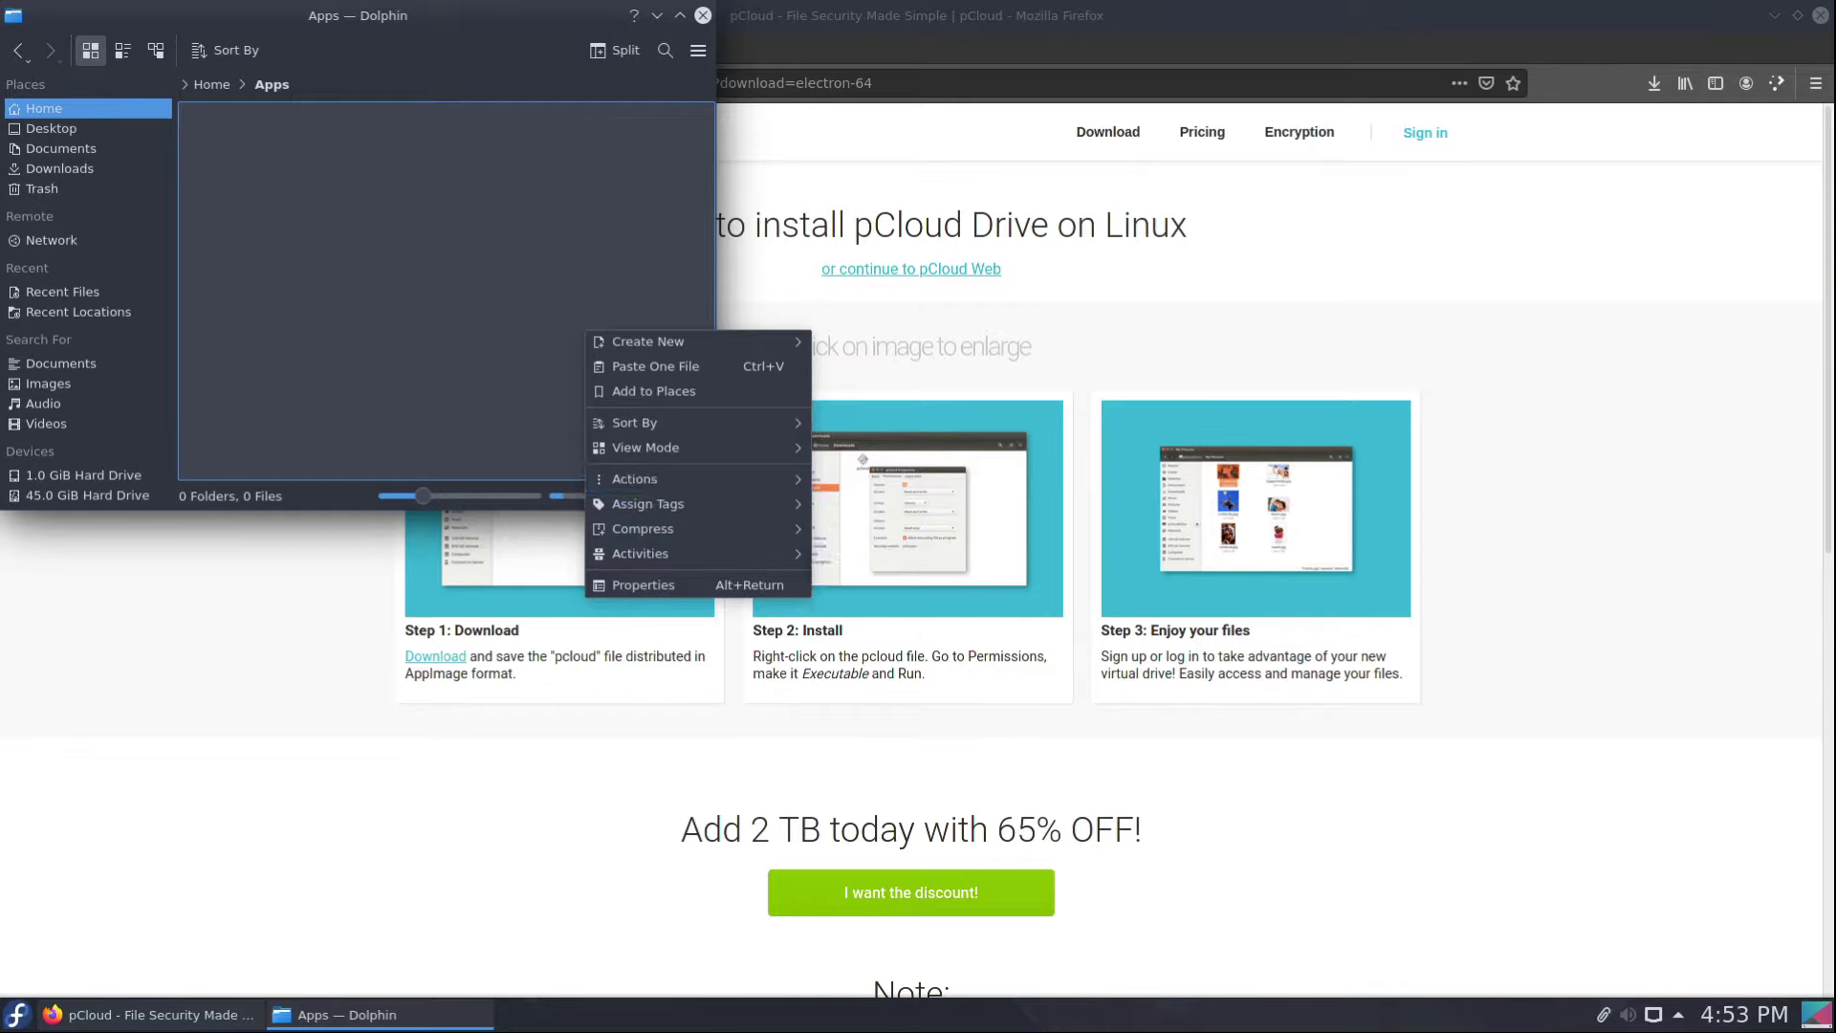
key(Escape)
right_click(443, 381)
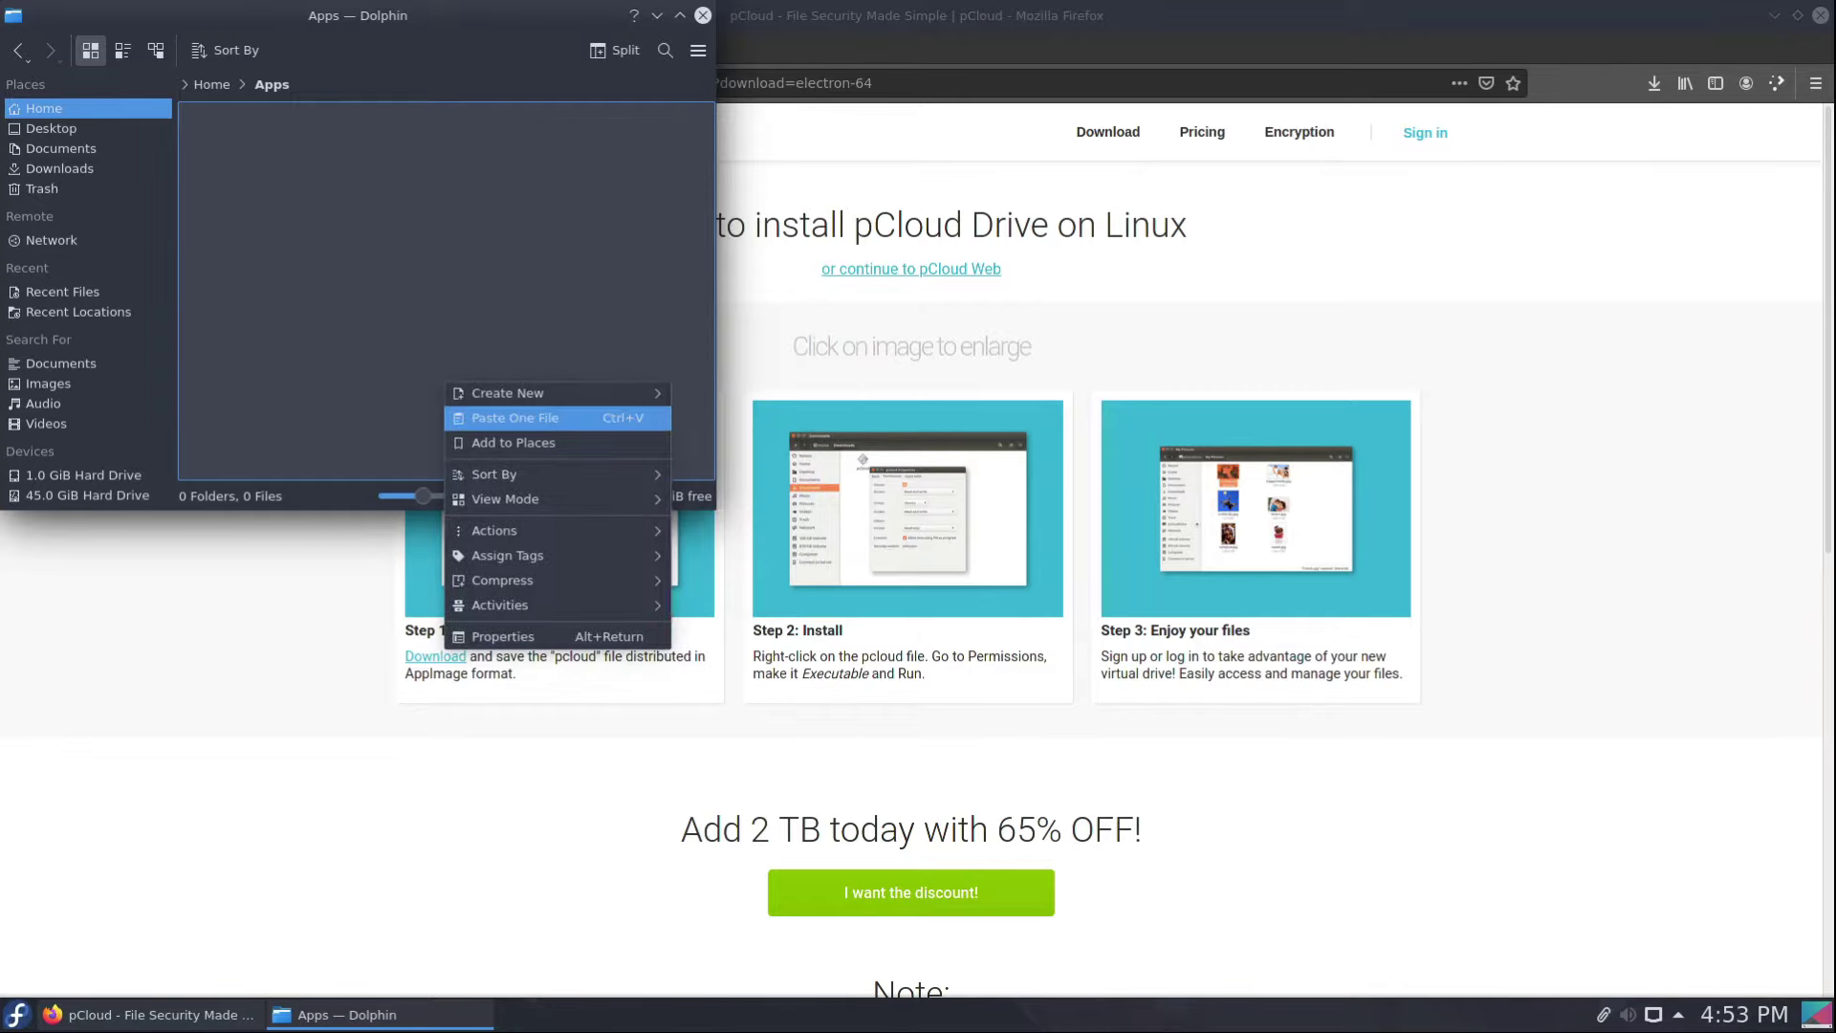
click(517, 418)
Step: Mark the pcloud file as executable in its Permissions properties and launch it
right_click(235, 145)
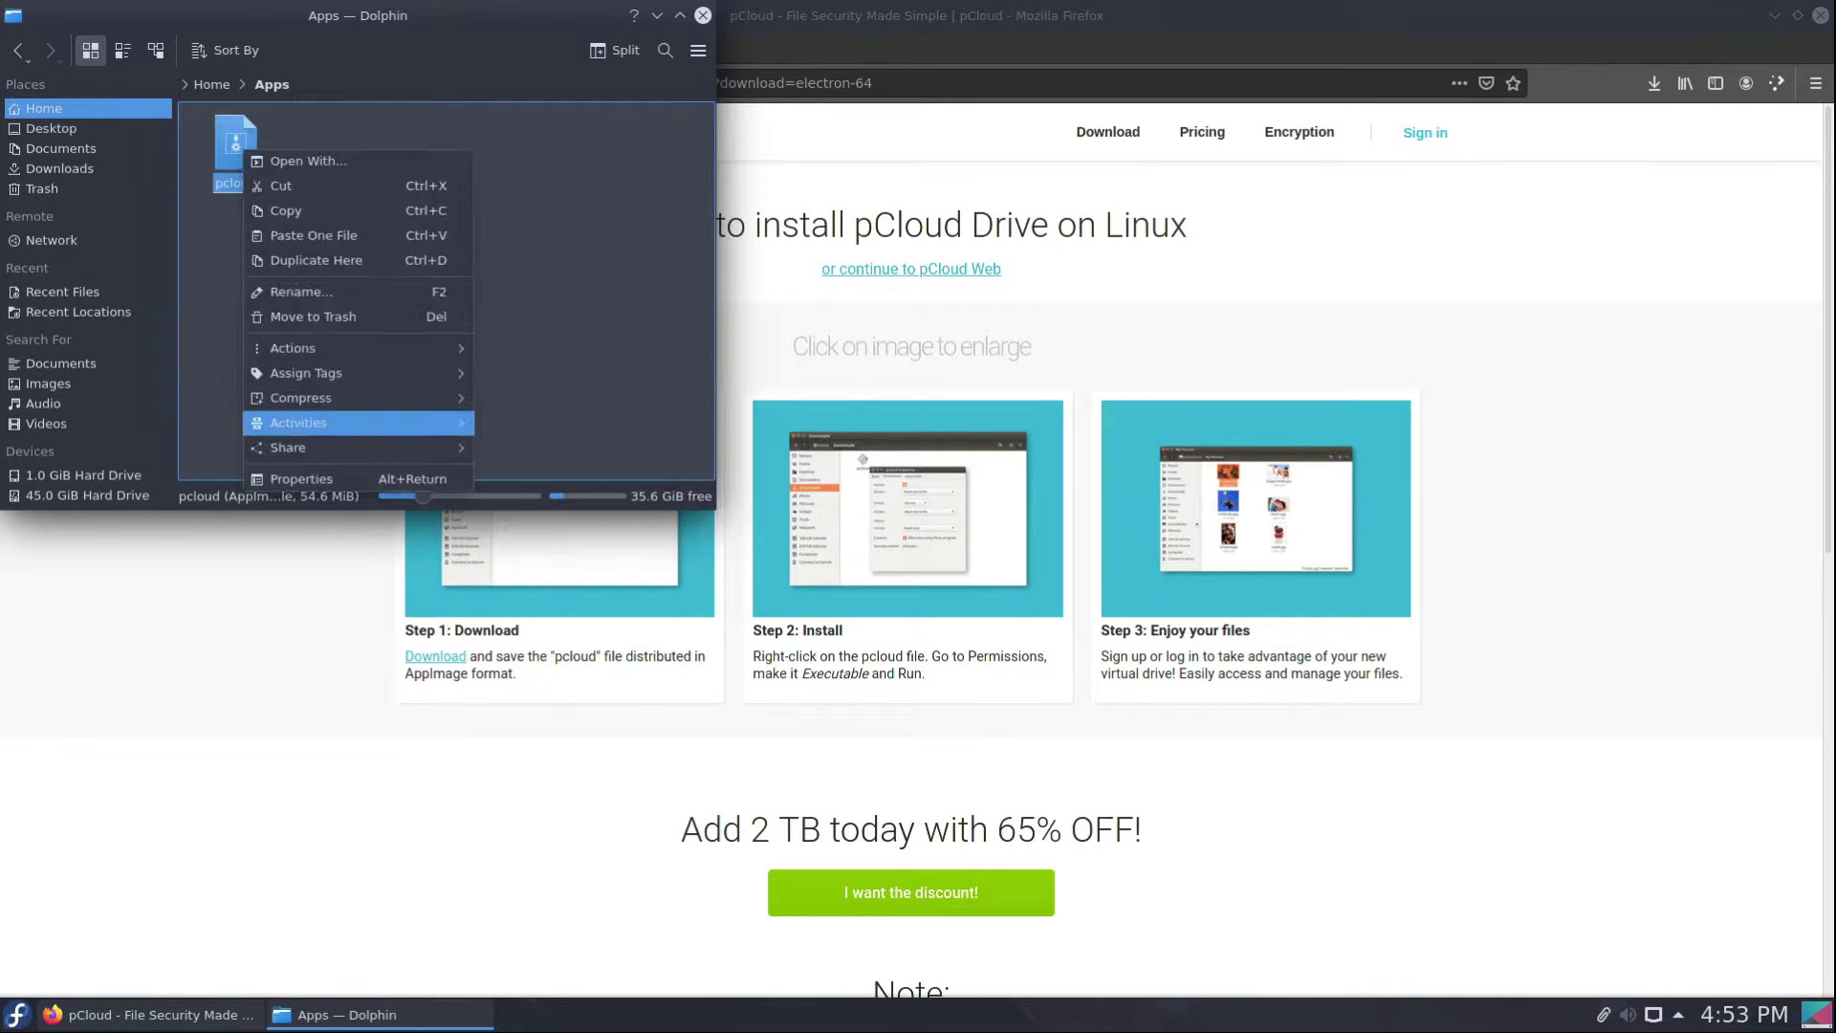
click(316, 480)
key(ctrl+Tab)
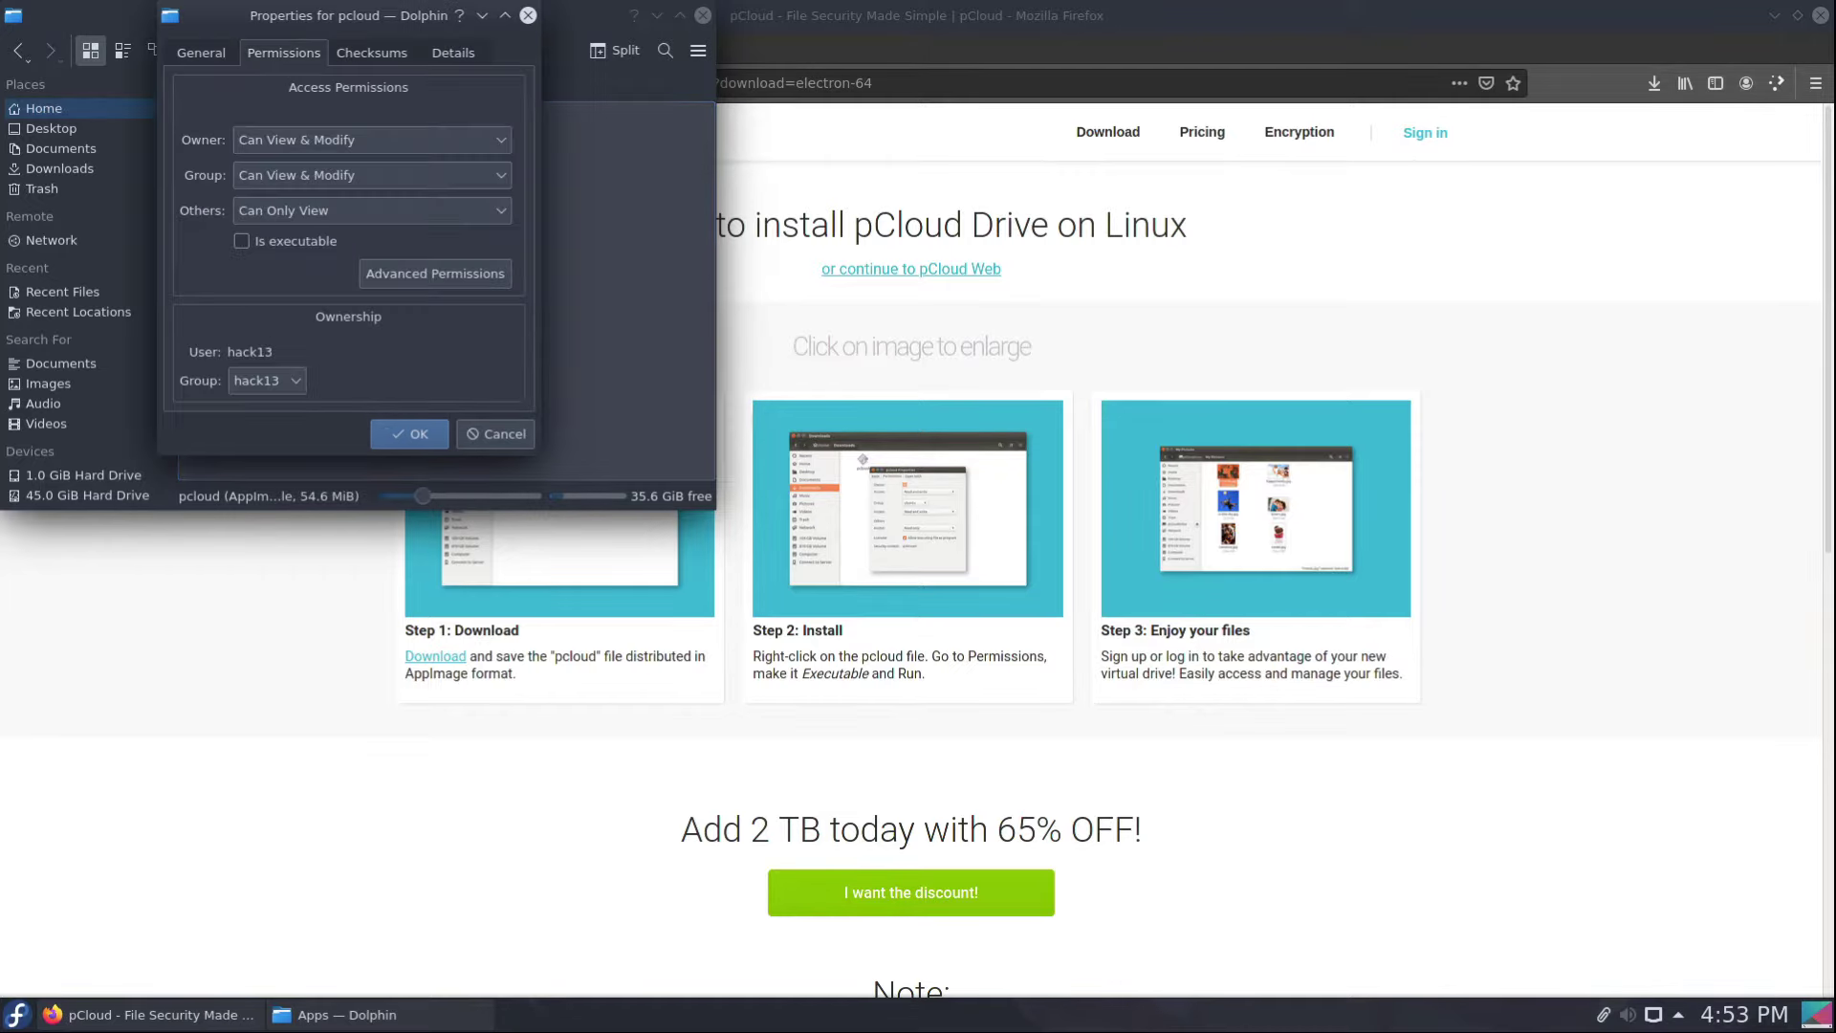
click(241, 241)
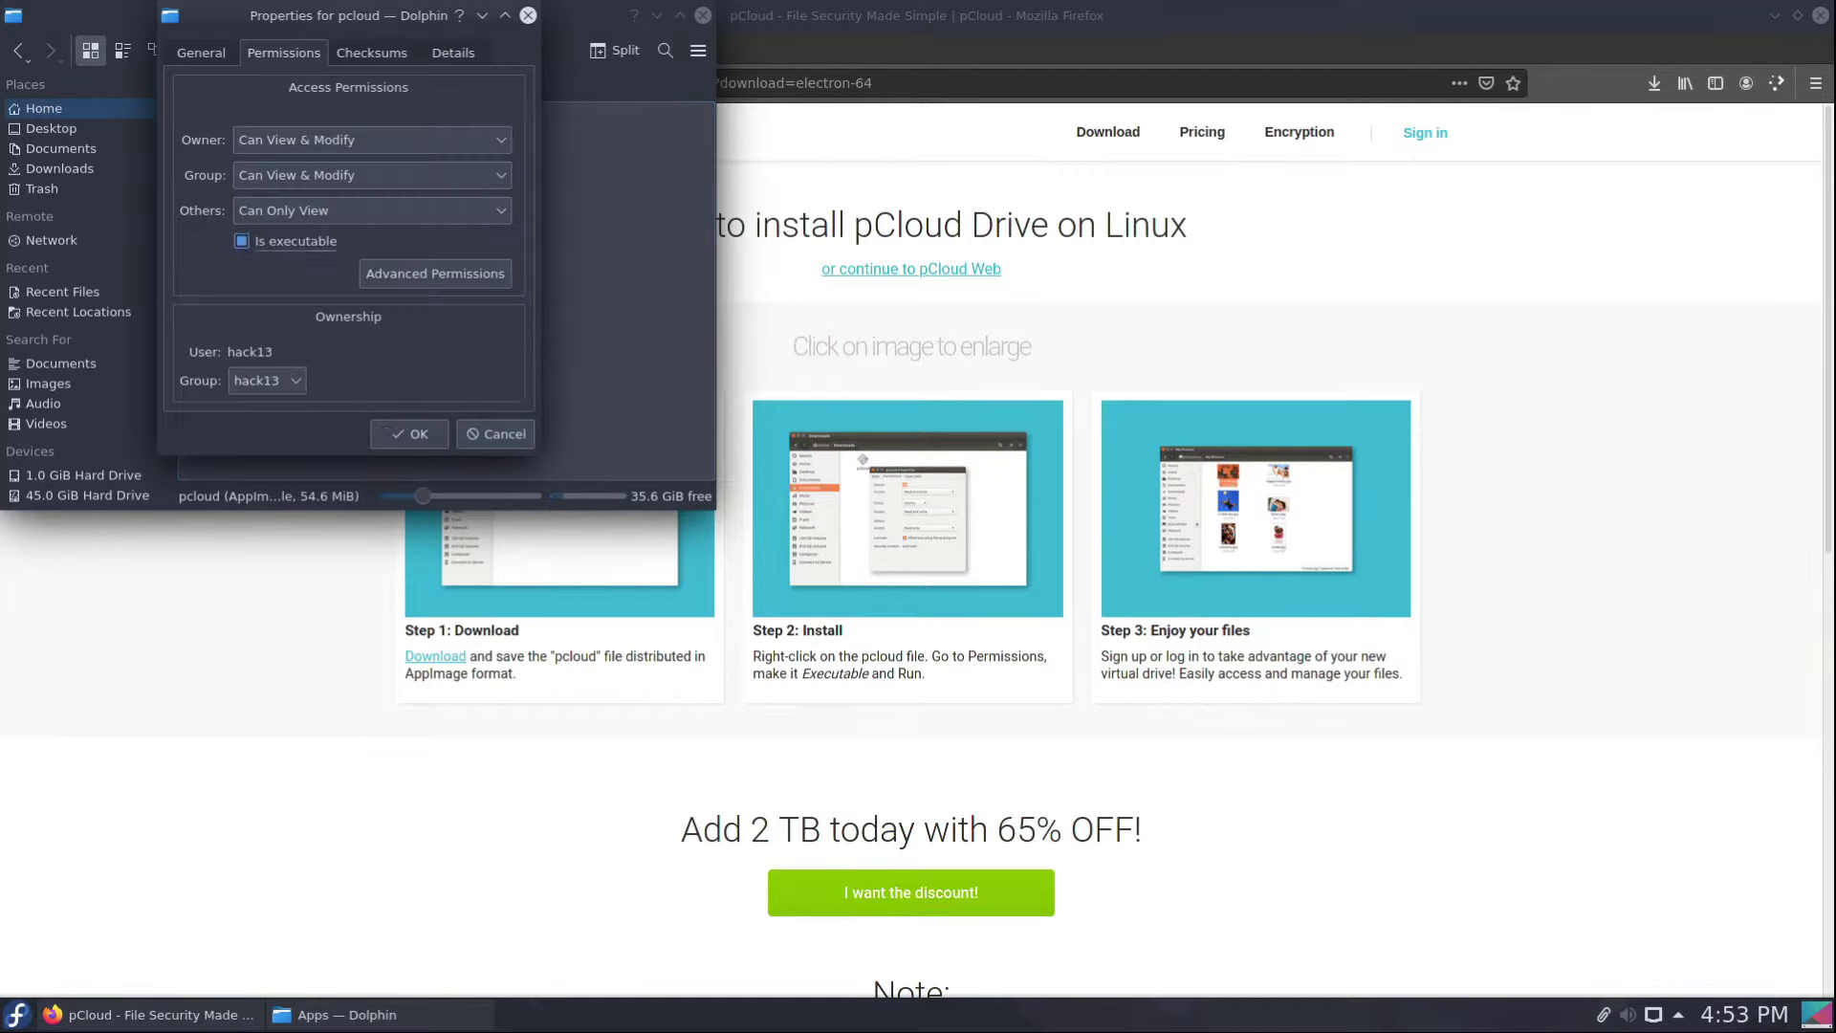
key(Return)
key(Return)
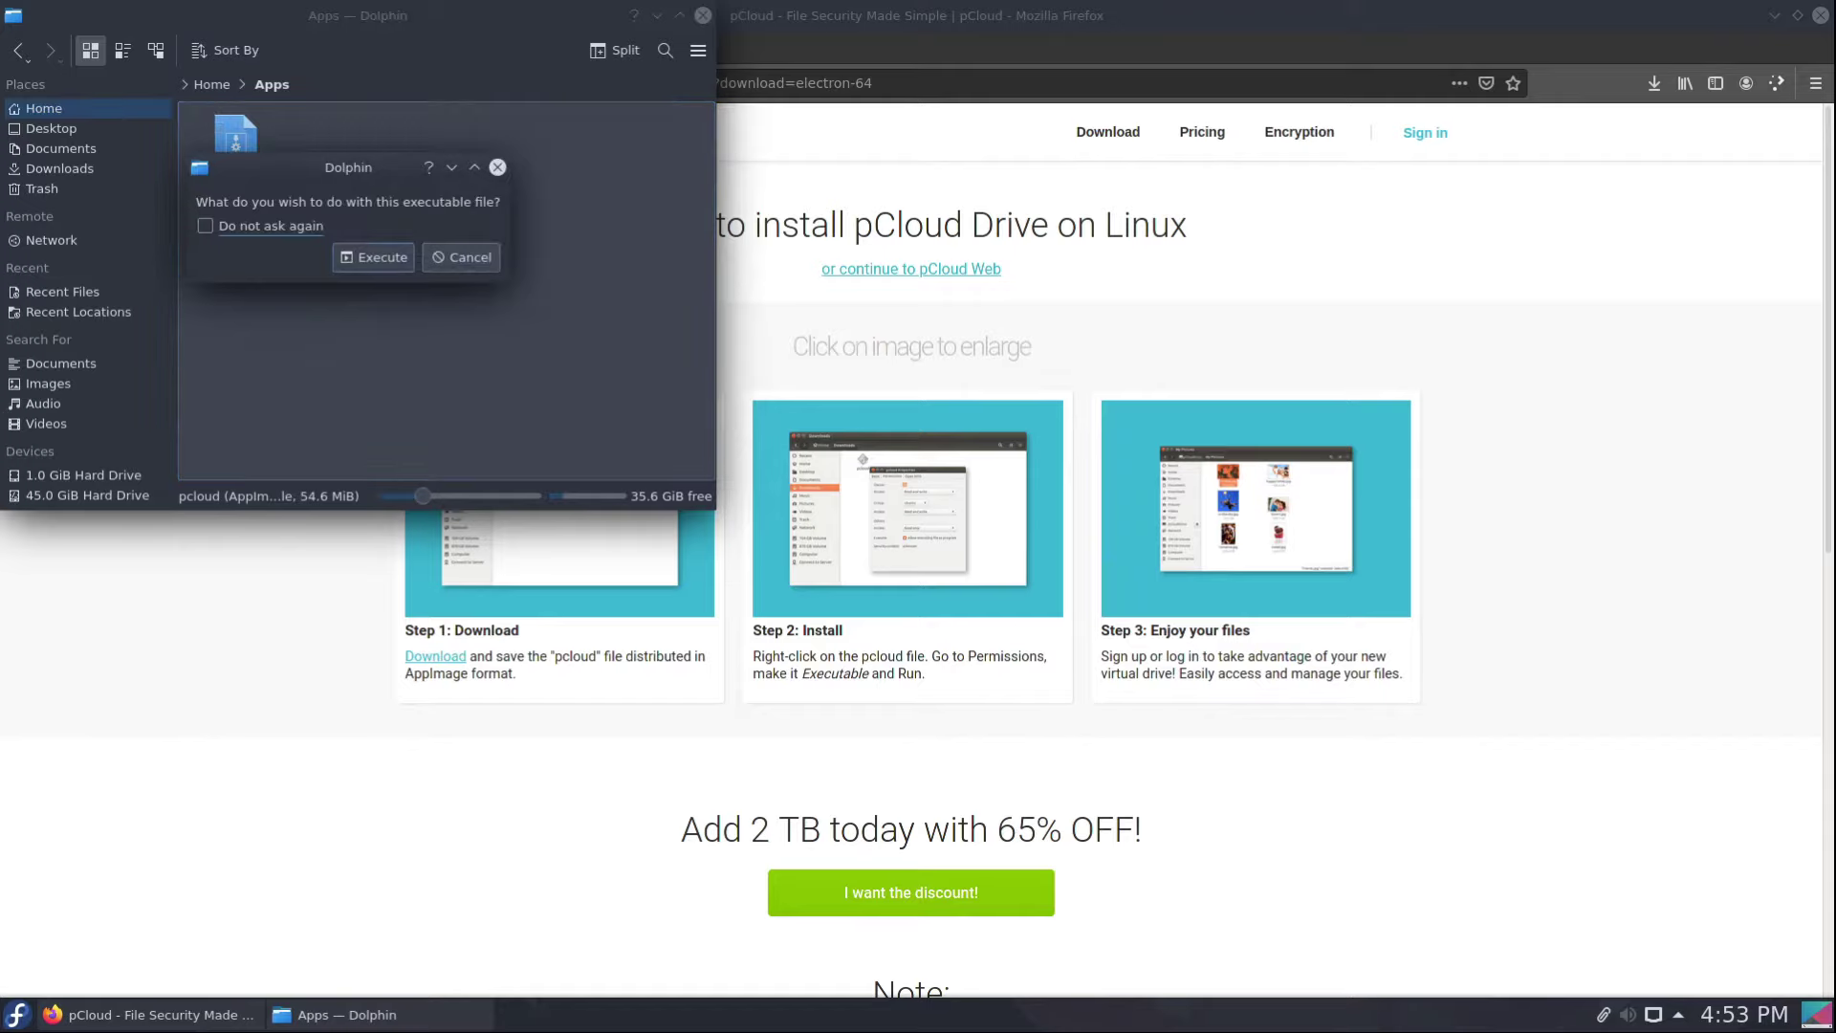
key(Return)
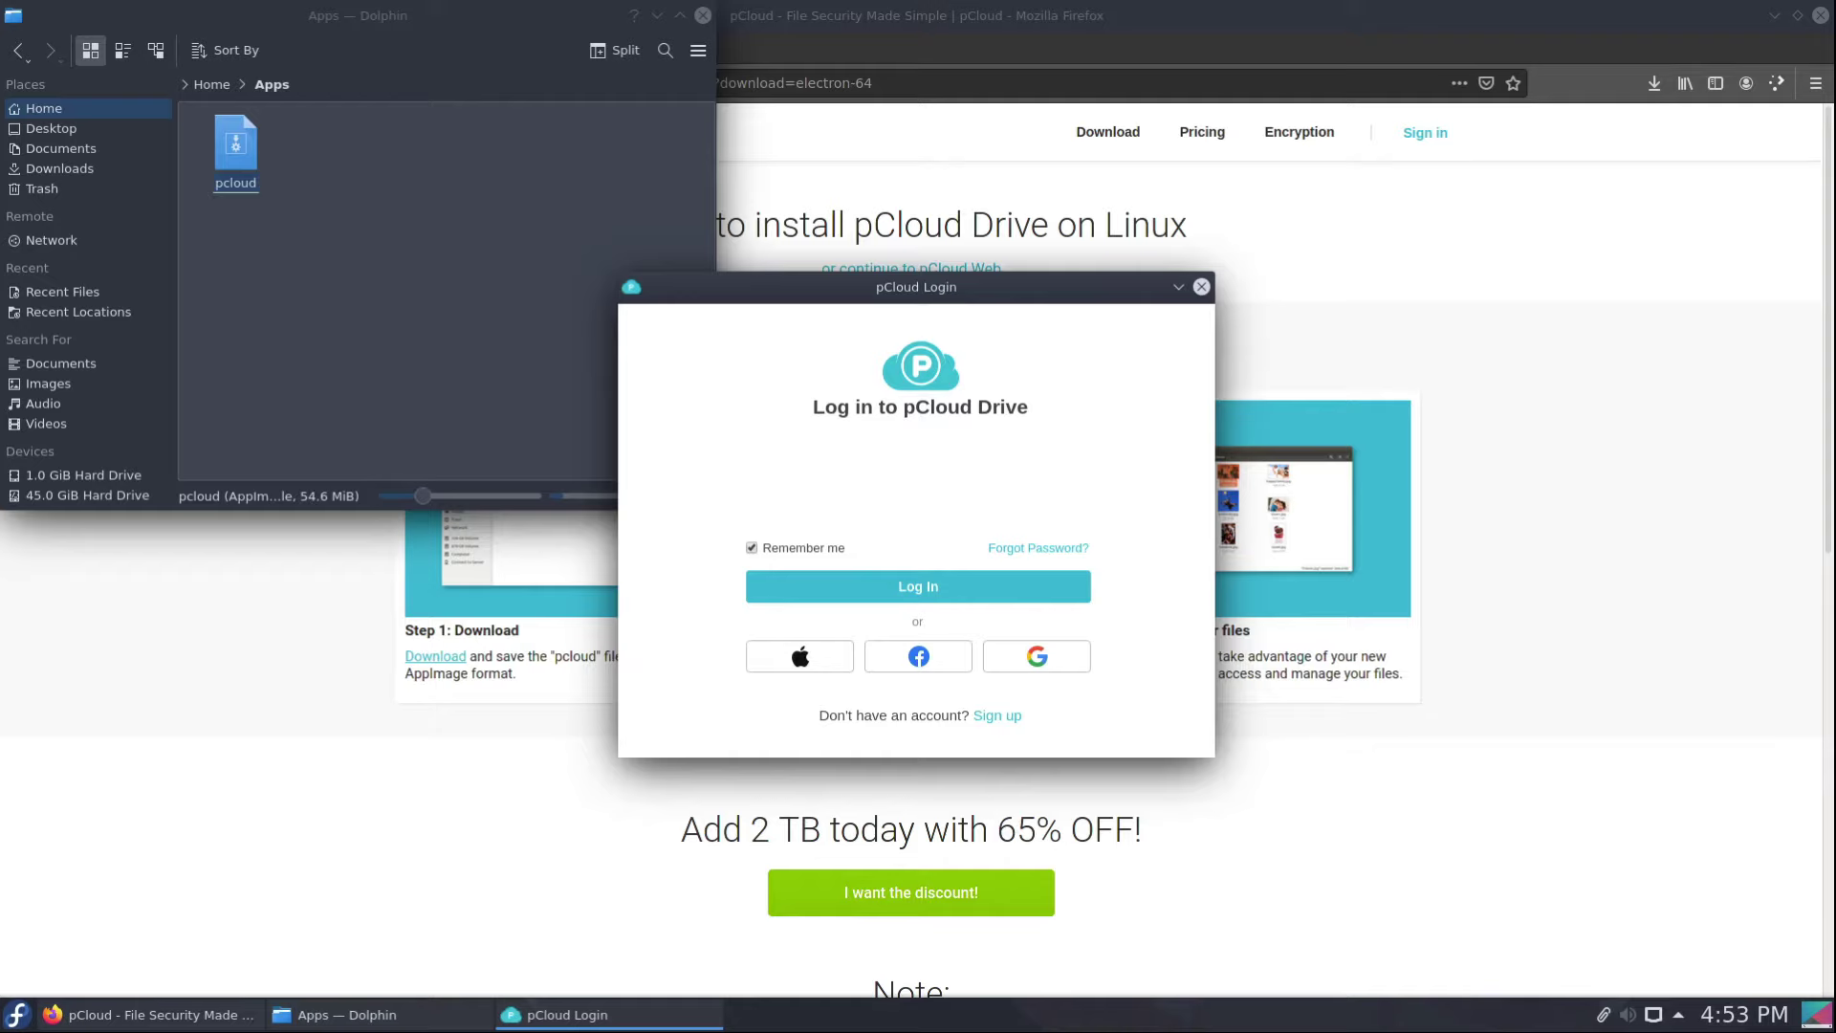
Step: Log in to pCloud Drive and submit the pasted authenticator security code
key(Return)
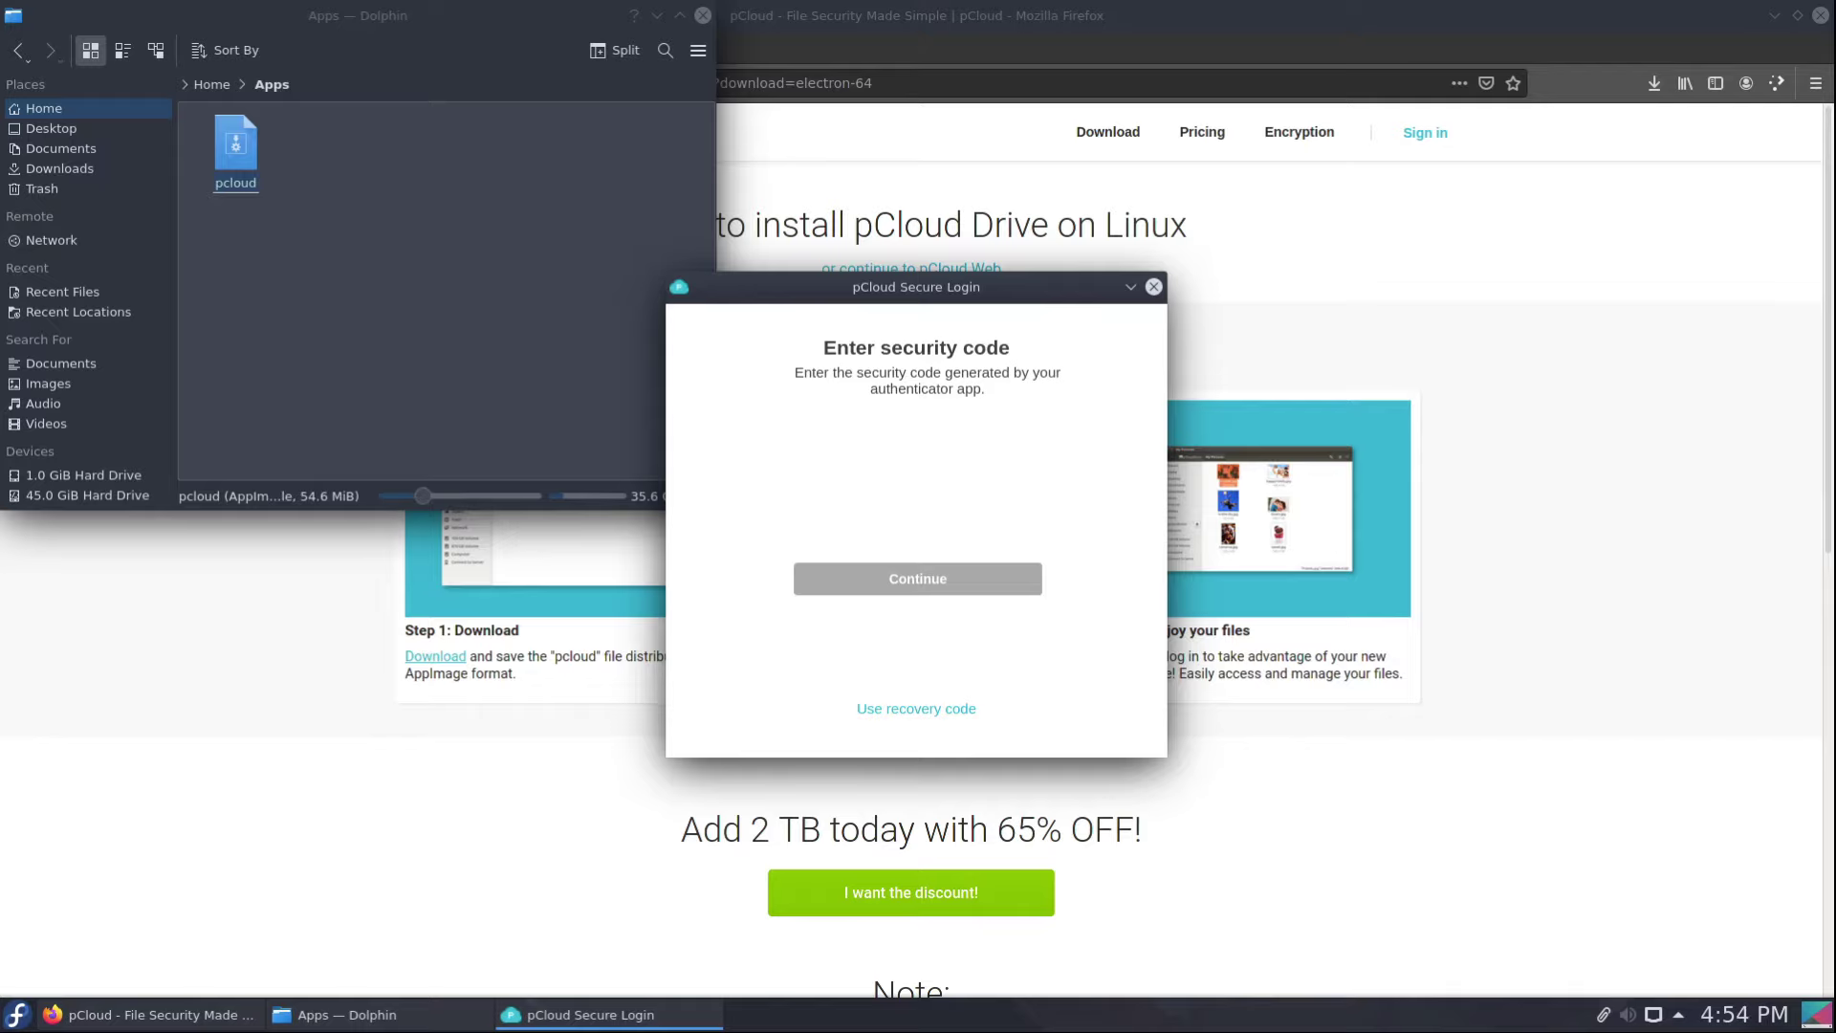
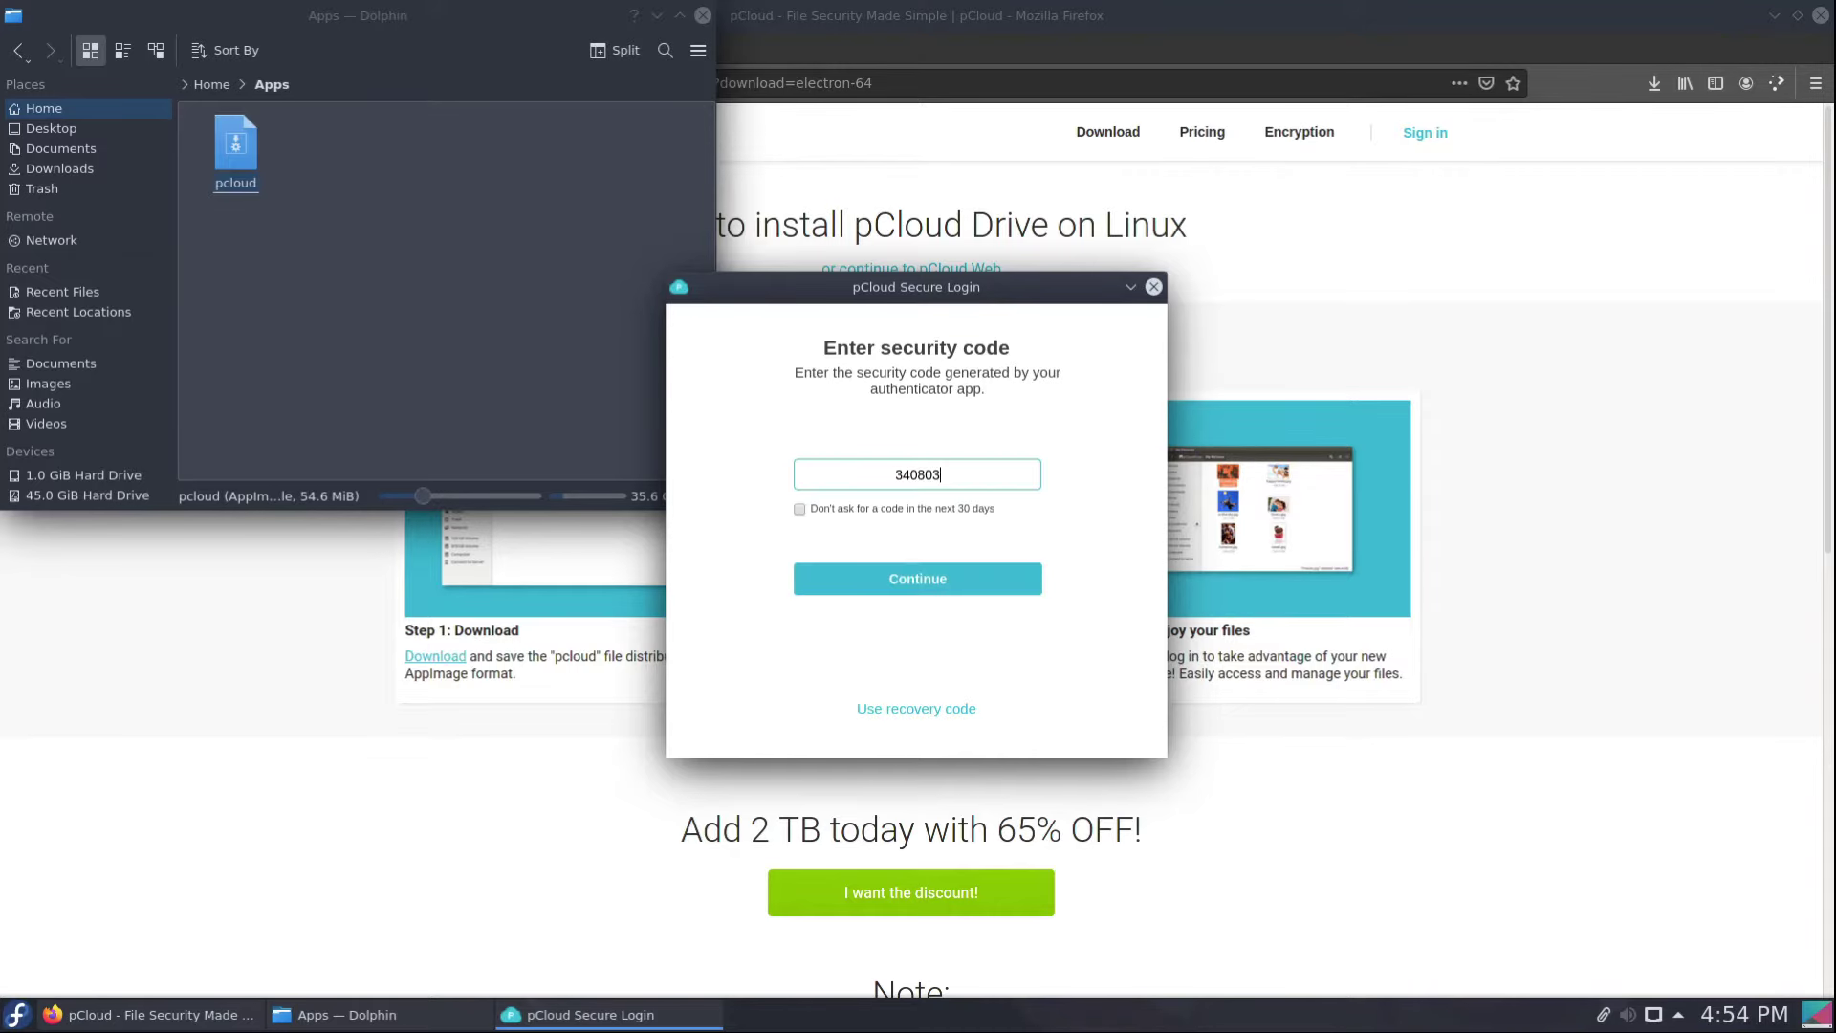
key(Return)
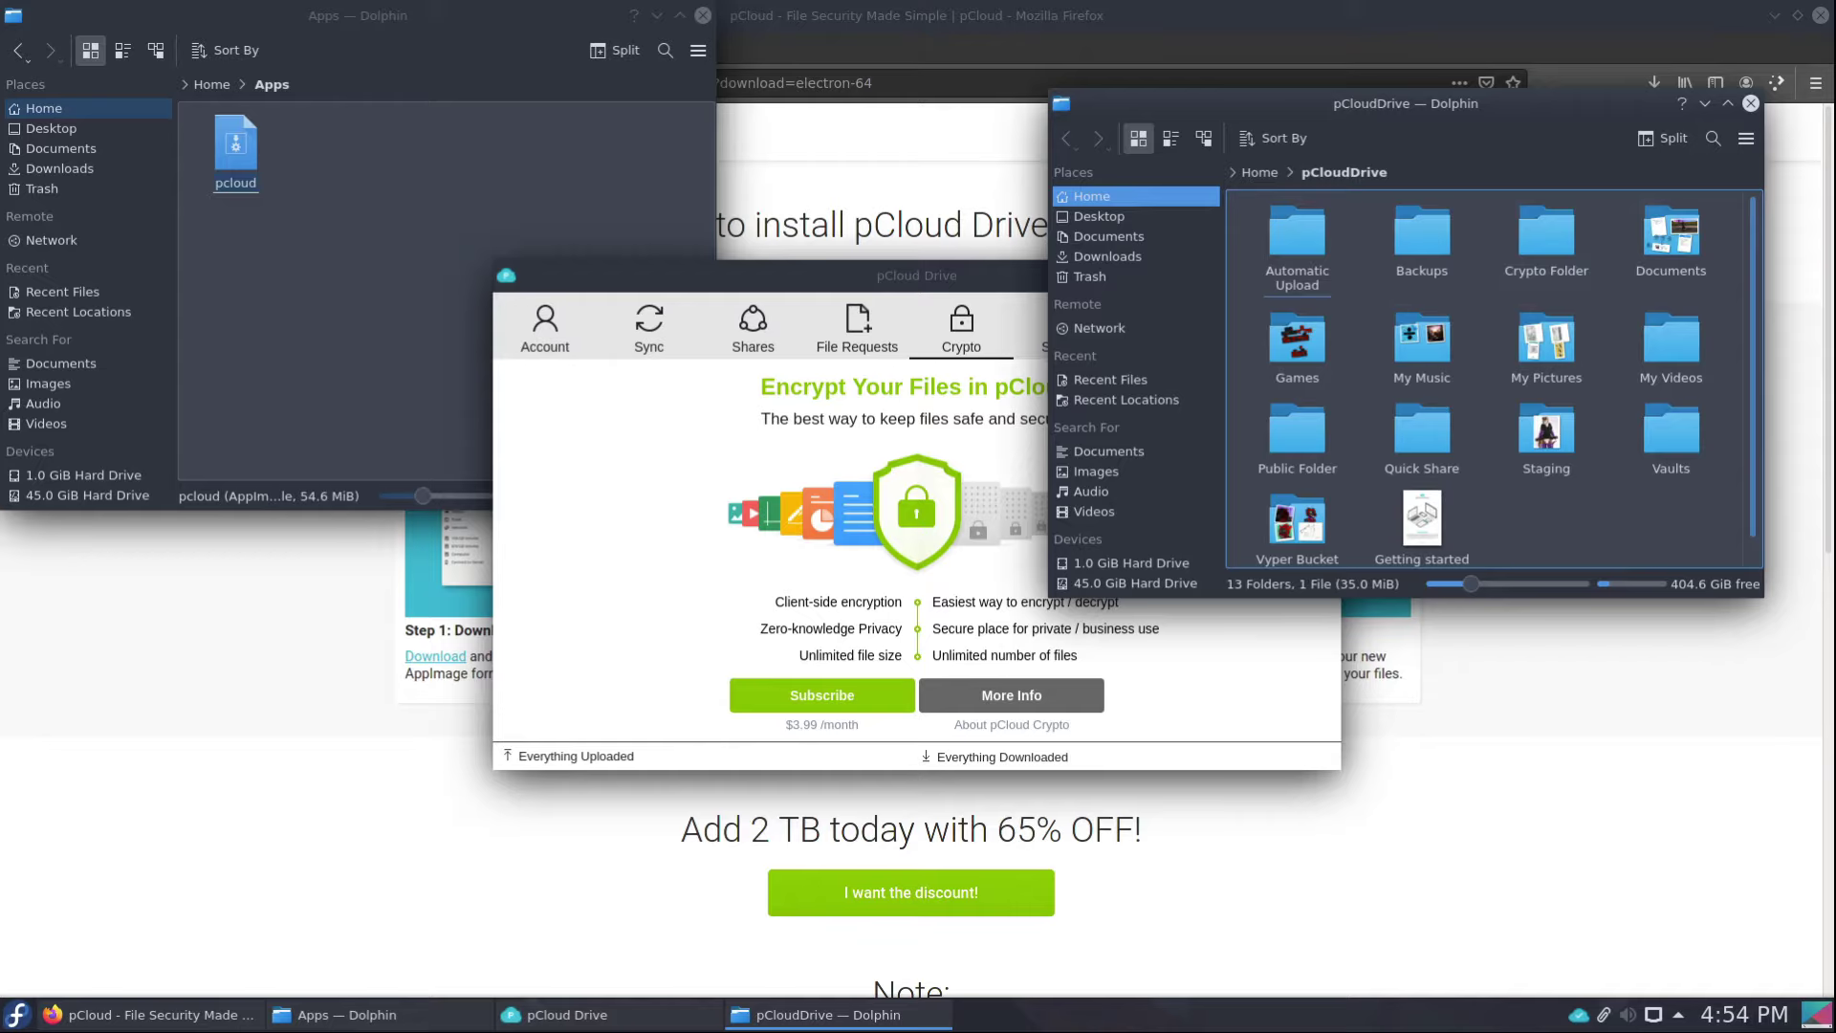
Step: Open the Games folder, view minecraft skin.png in Gwenview, then close the preview
click(1296, 345)
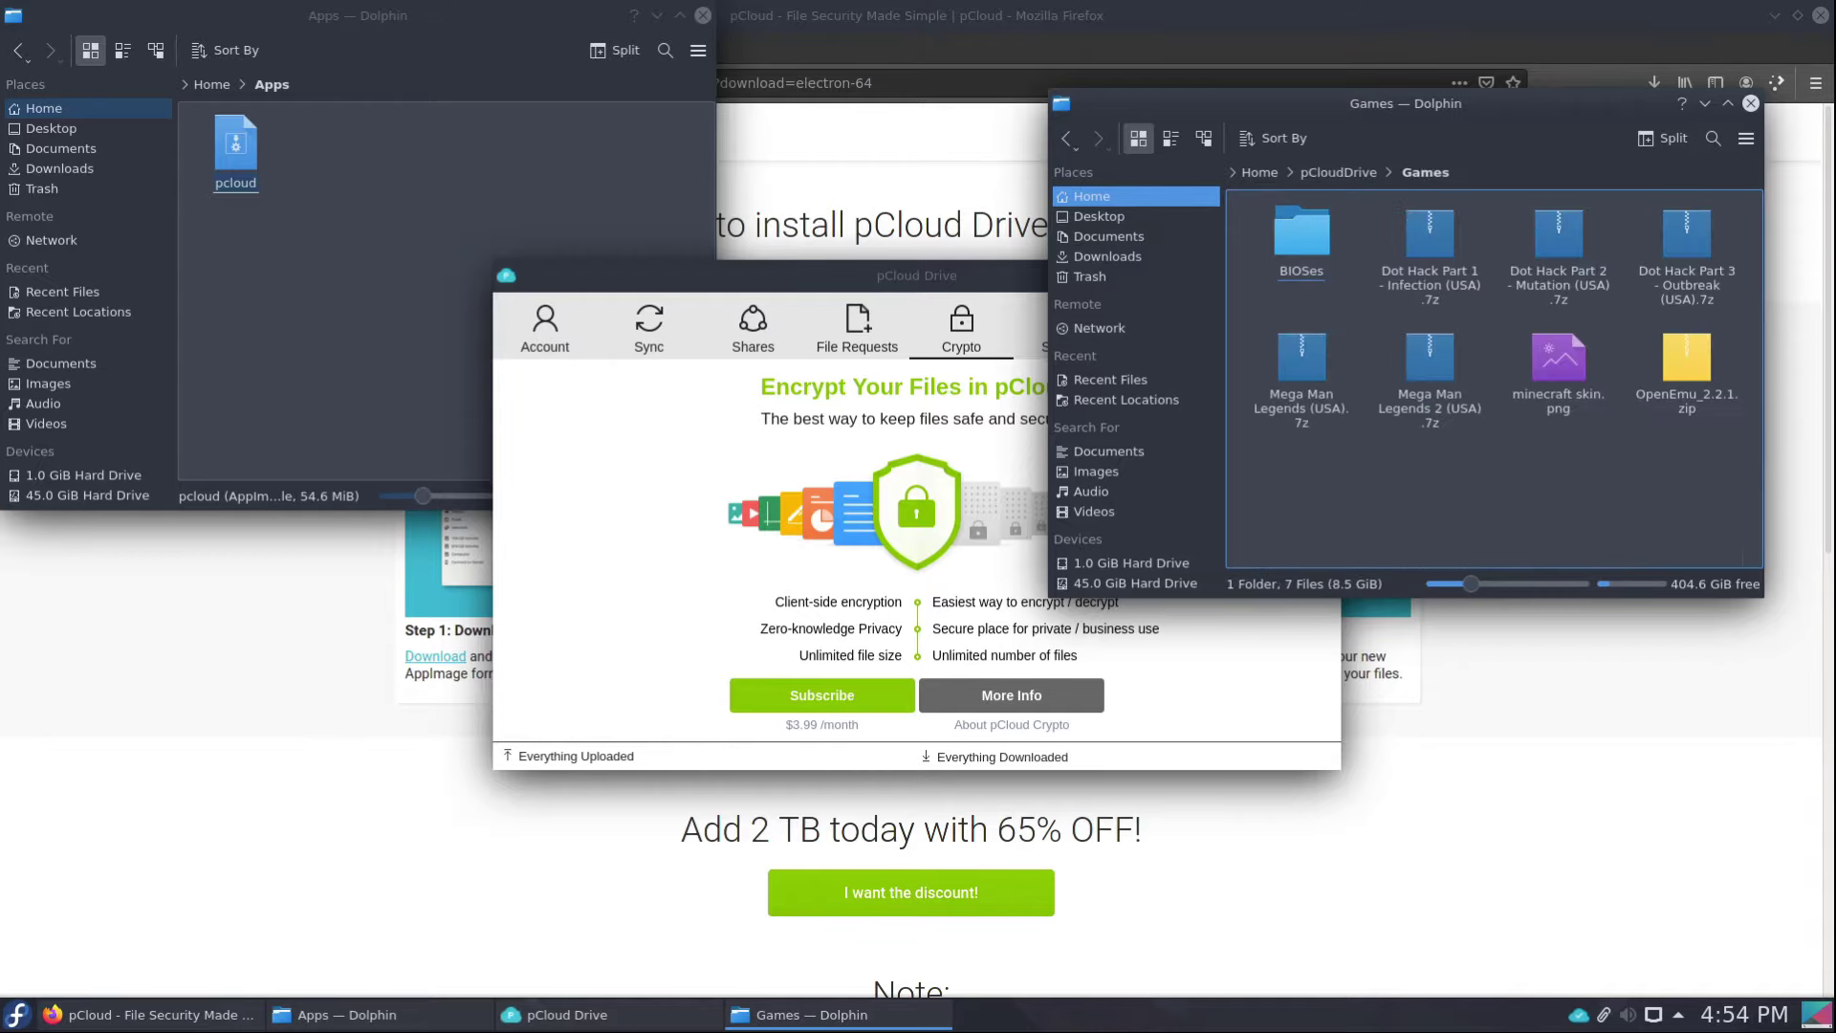
click(1559, 359)
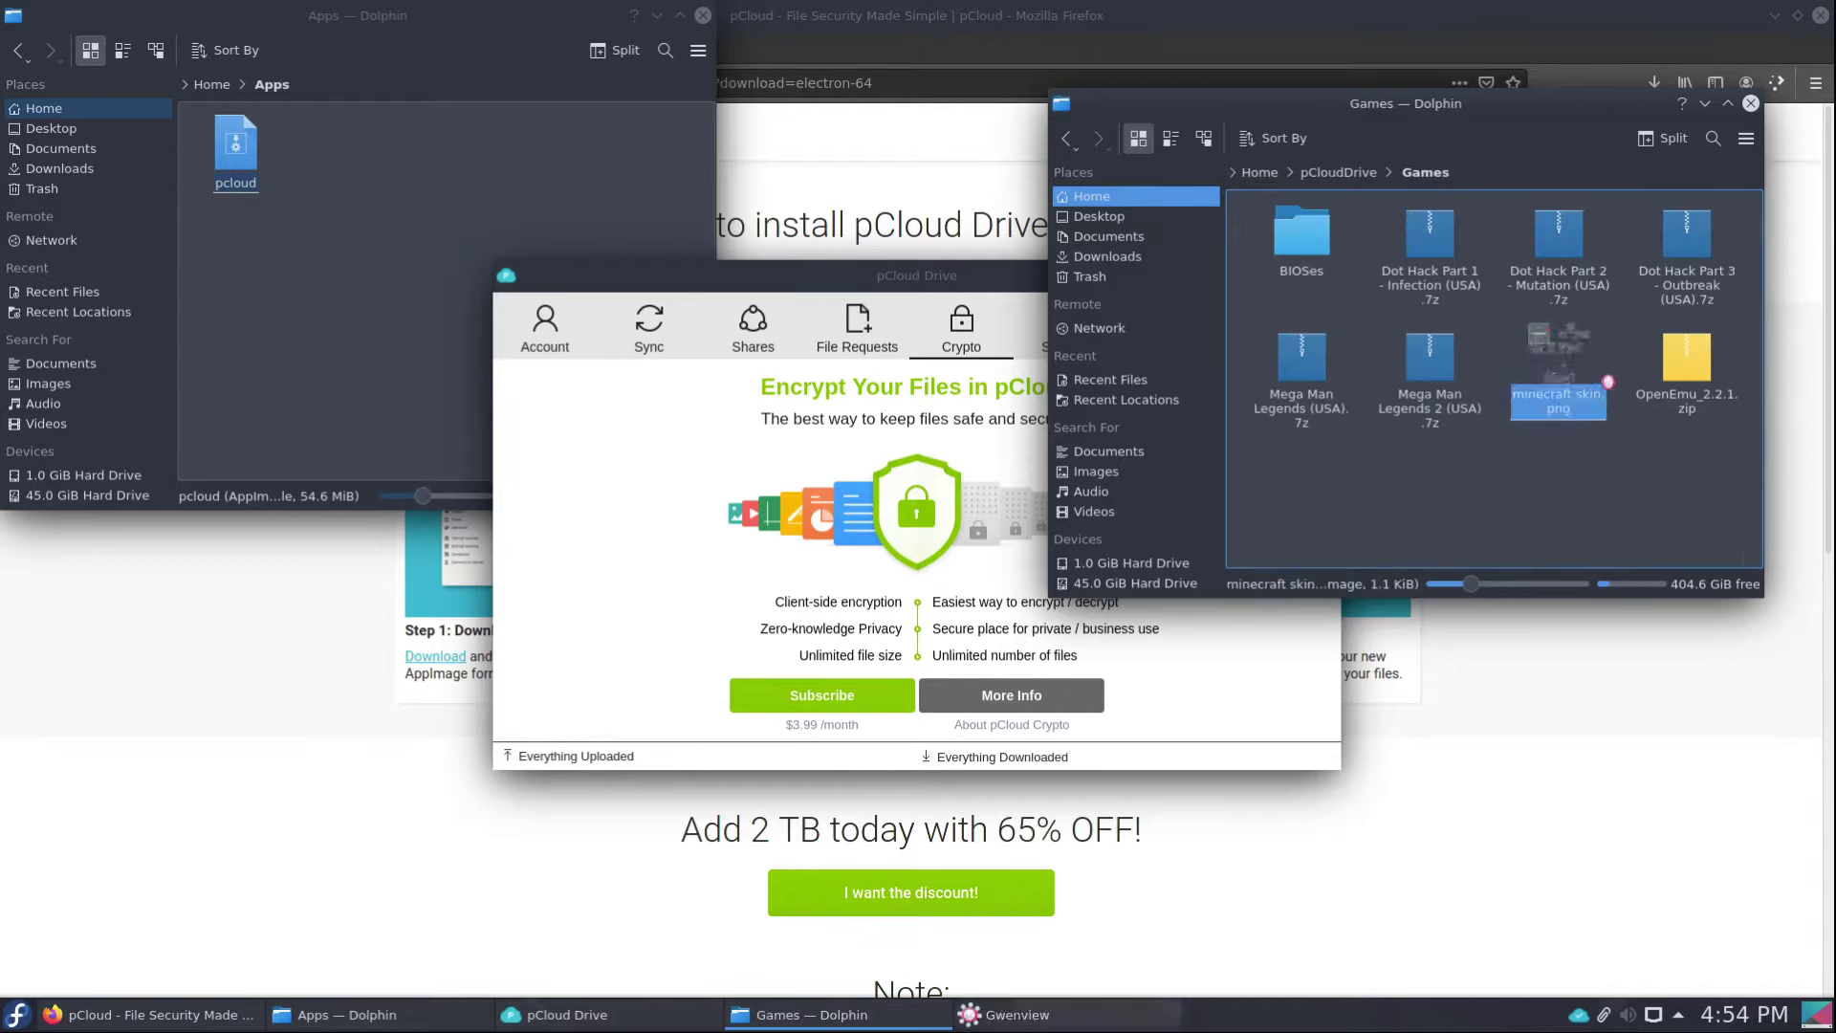
click(1705, 103)
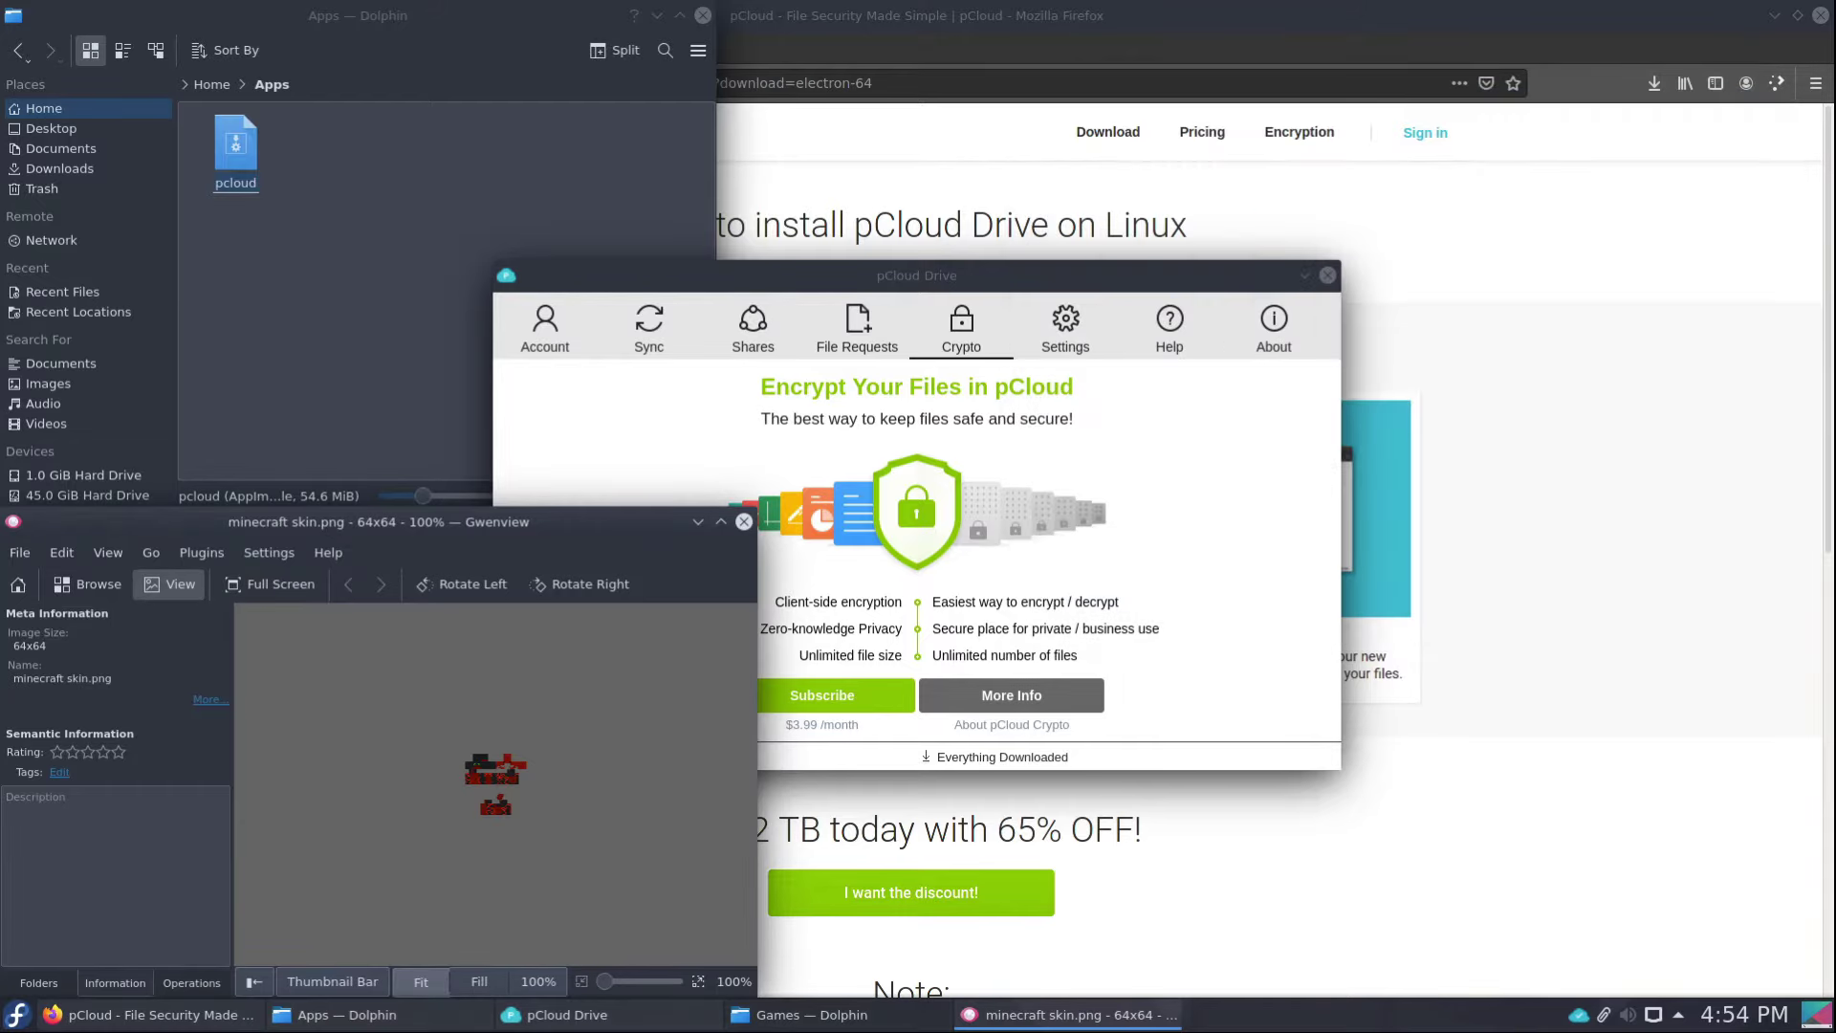
drag(431, 521, 637, 217)
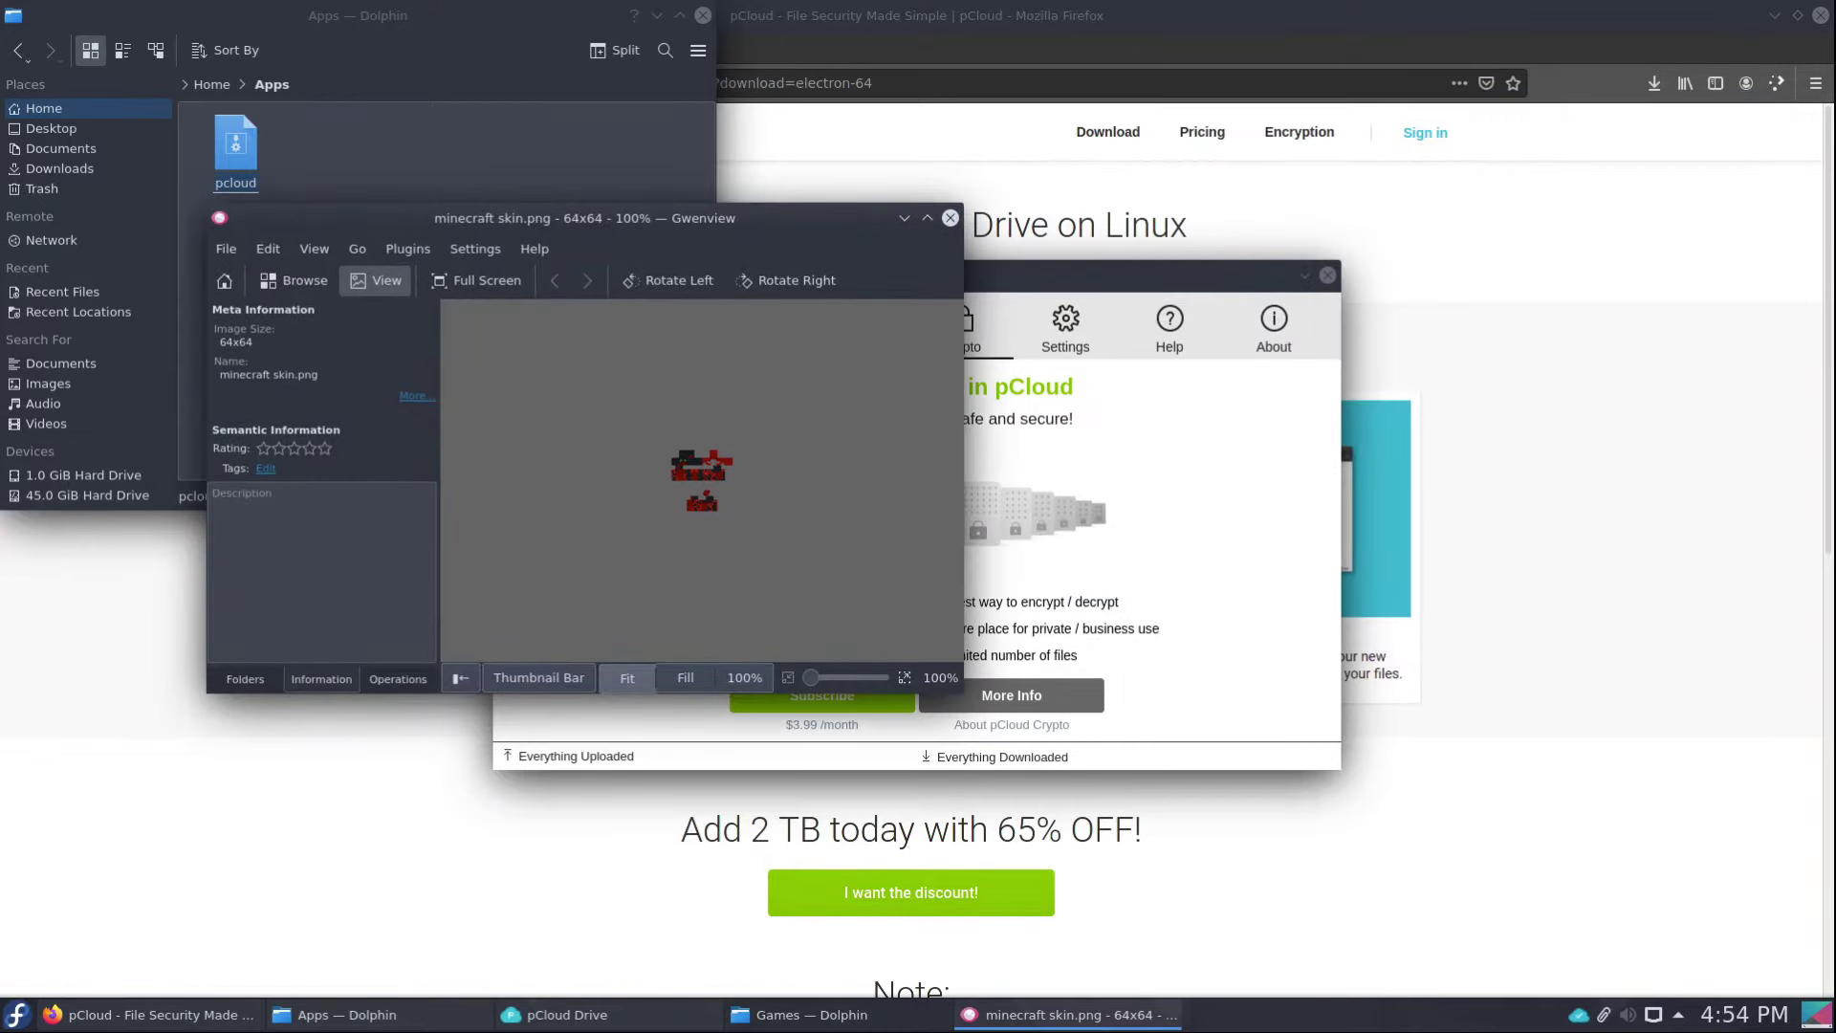
click(950, 218)
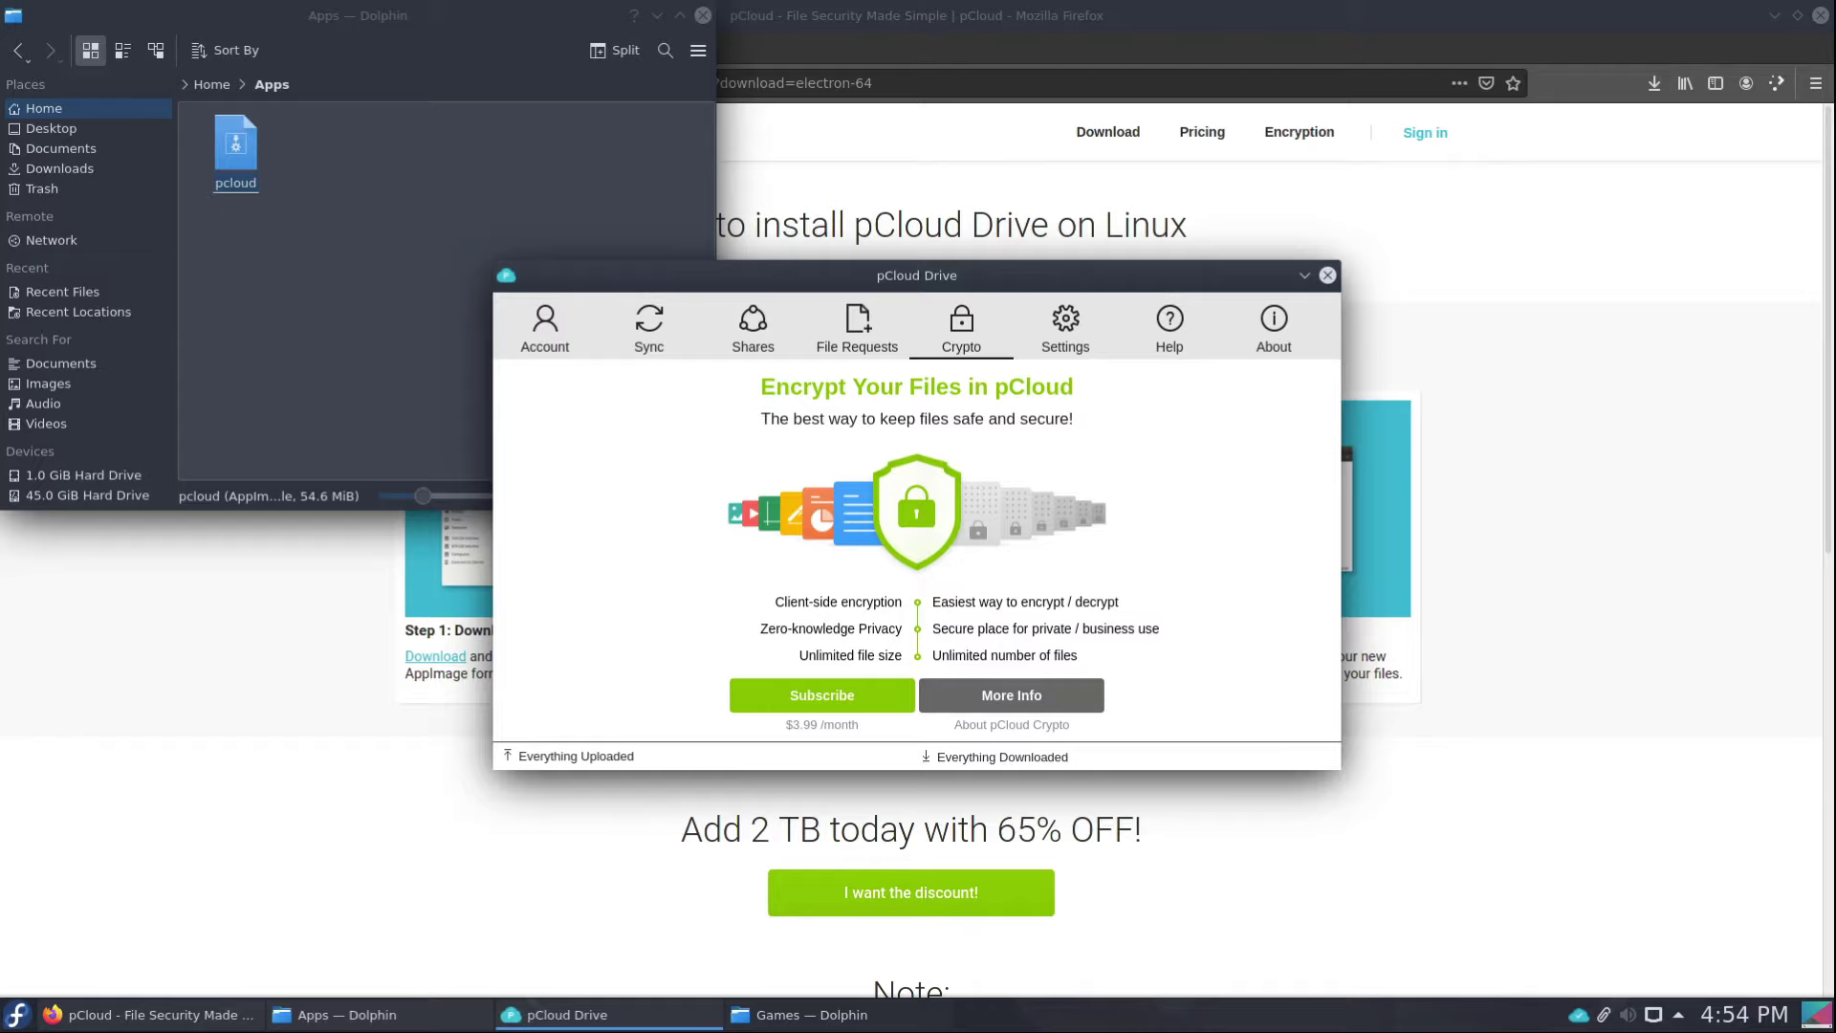
click(544, 325)
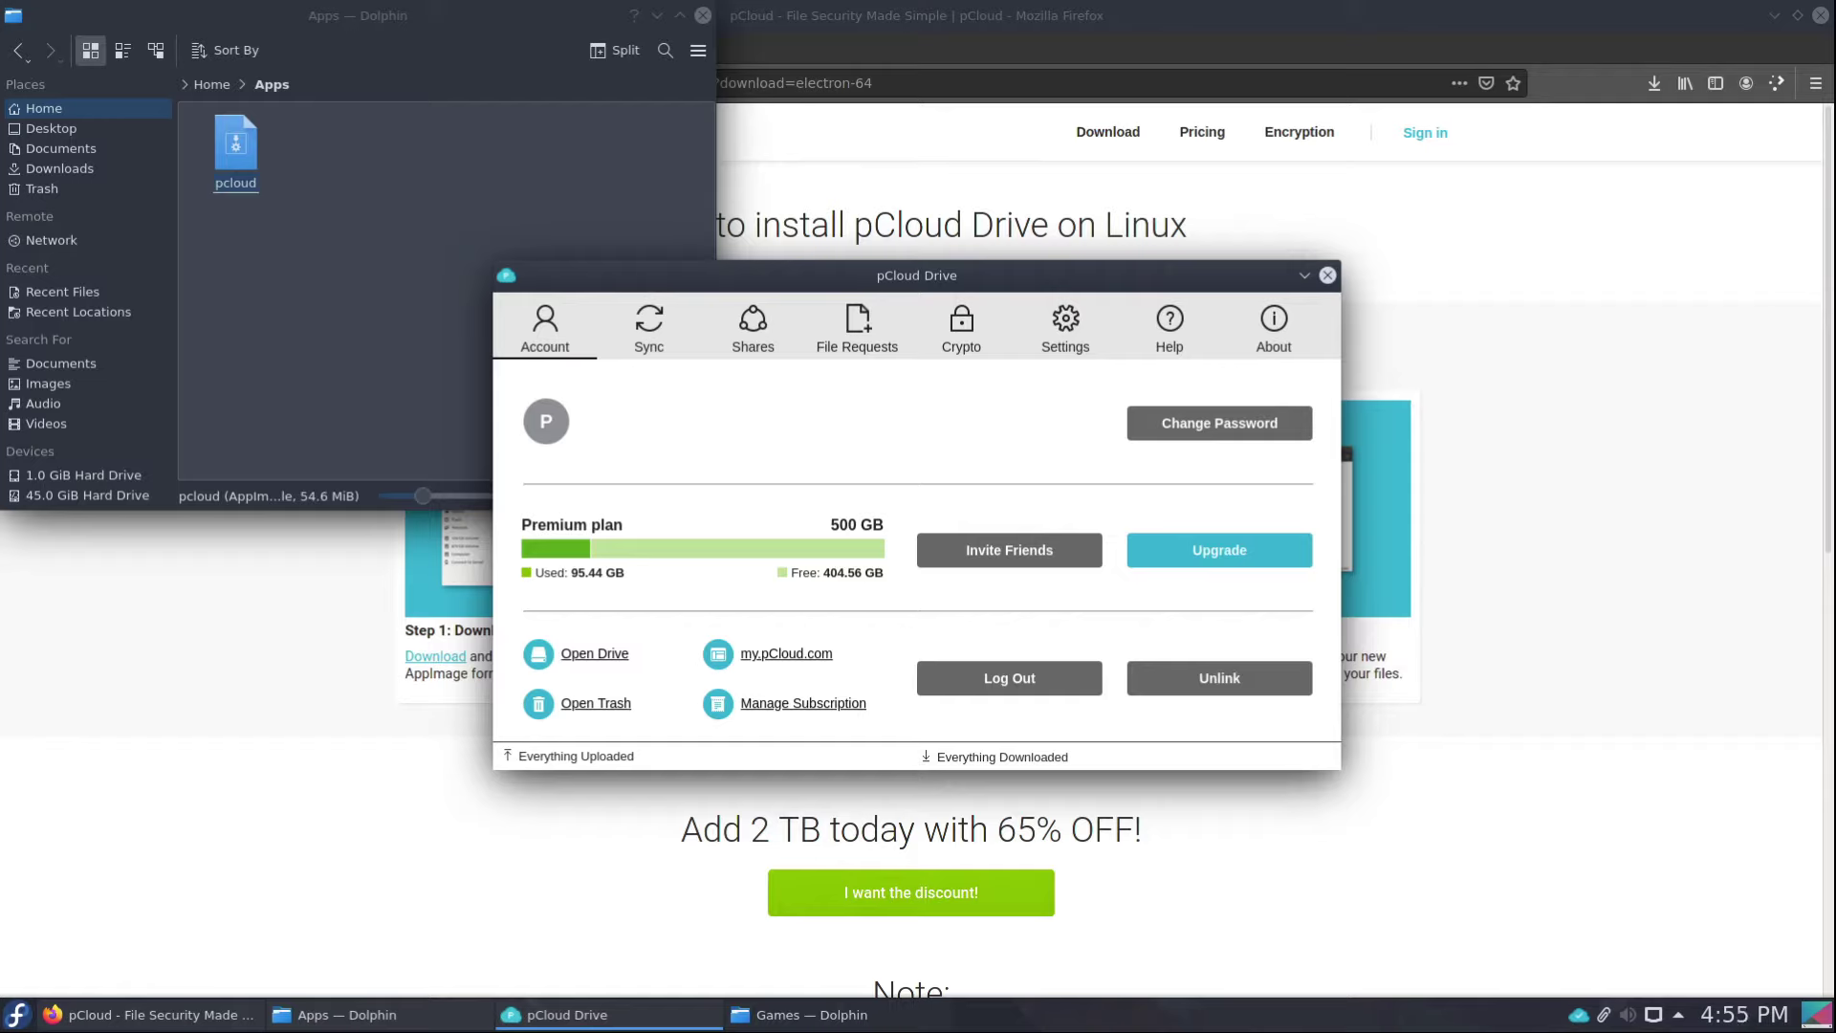
click(648, 330)
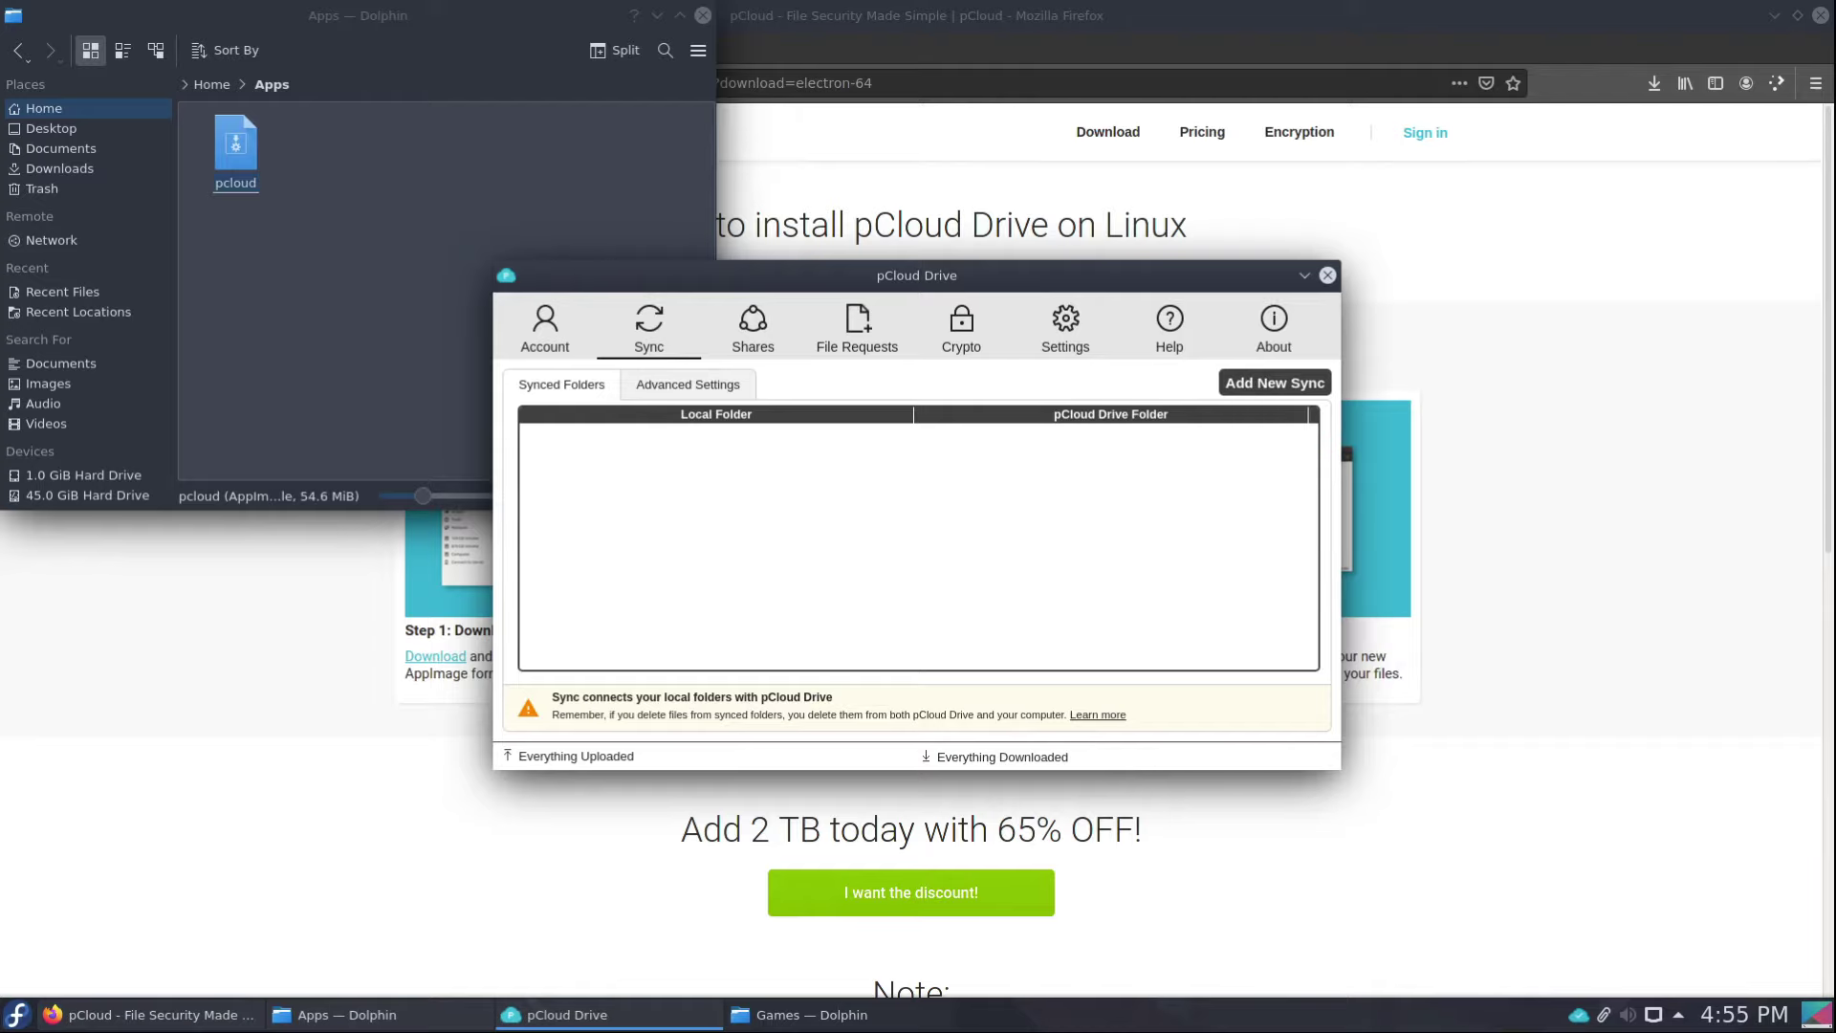
click(752, 325)
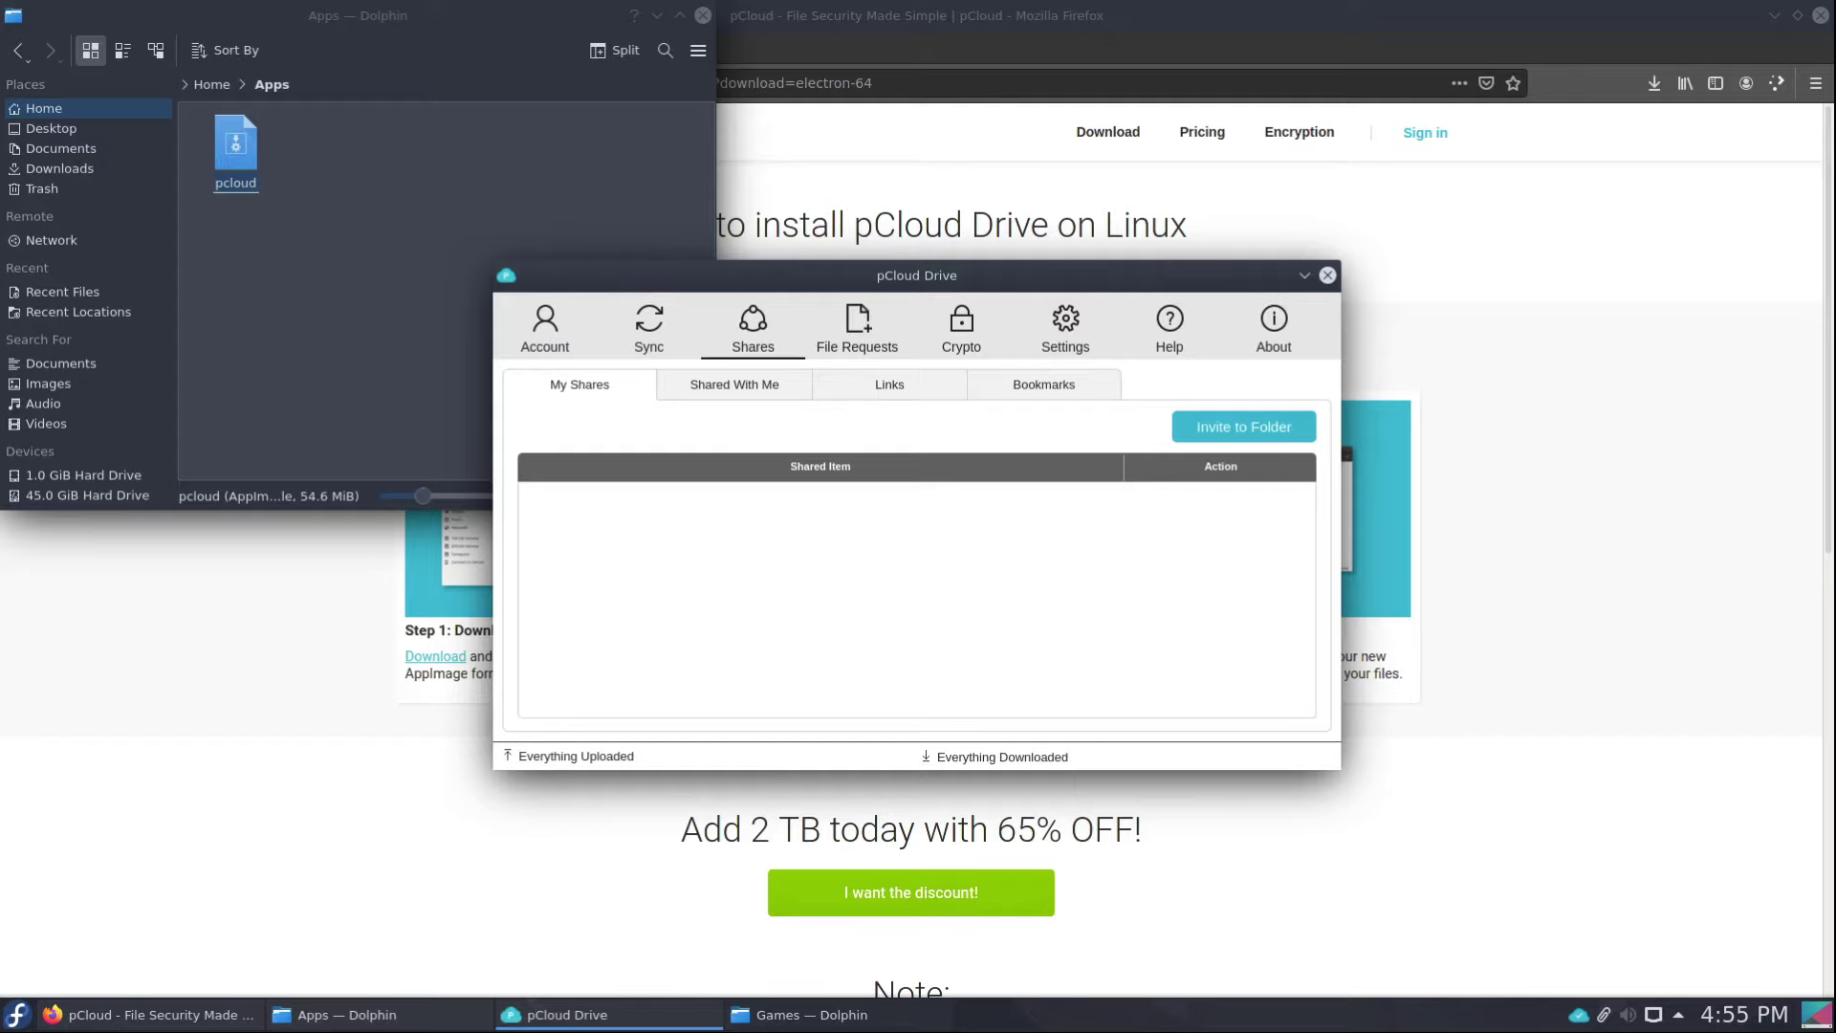
click(889, 383)
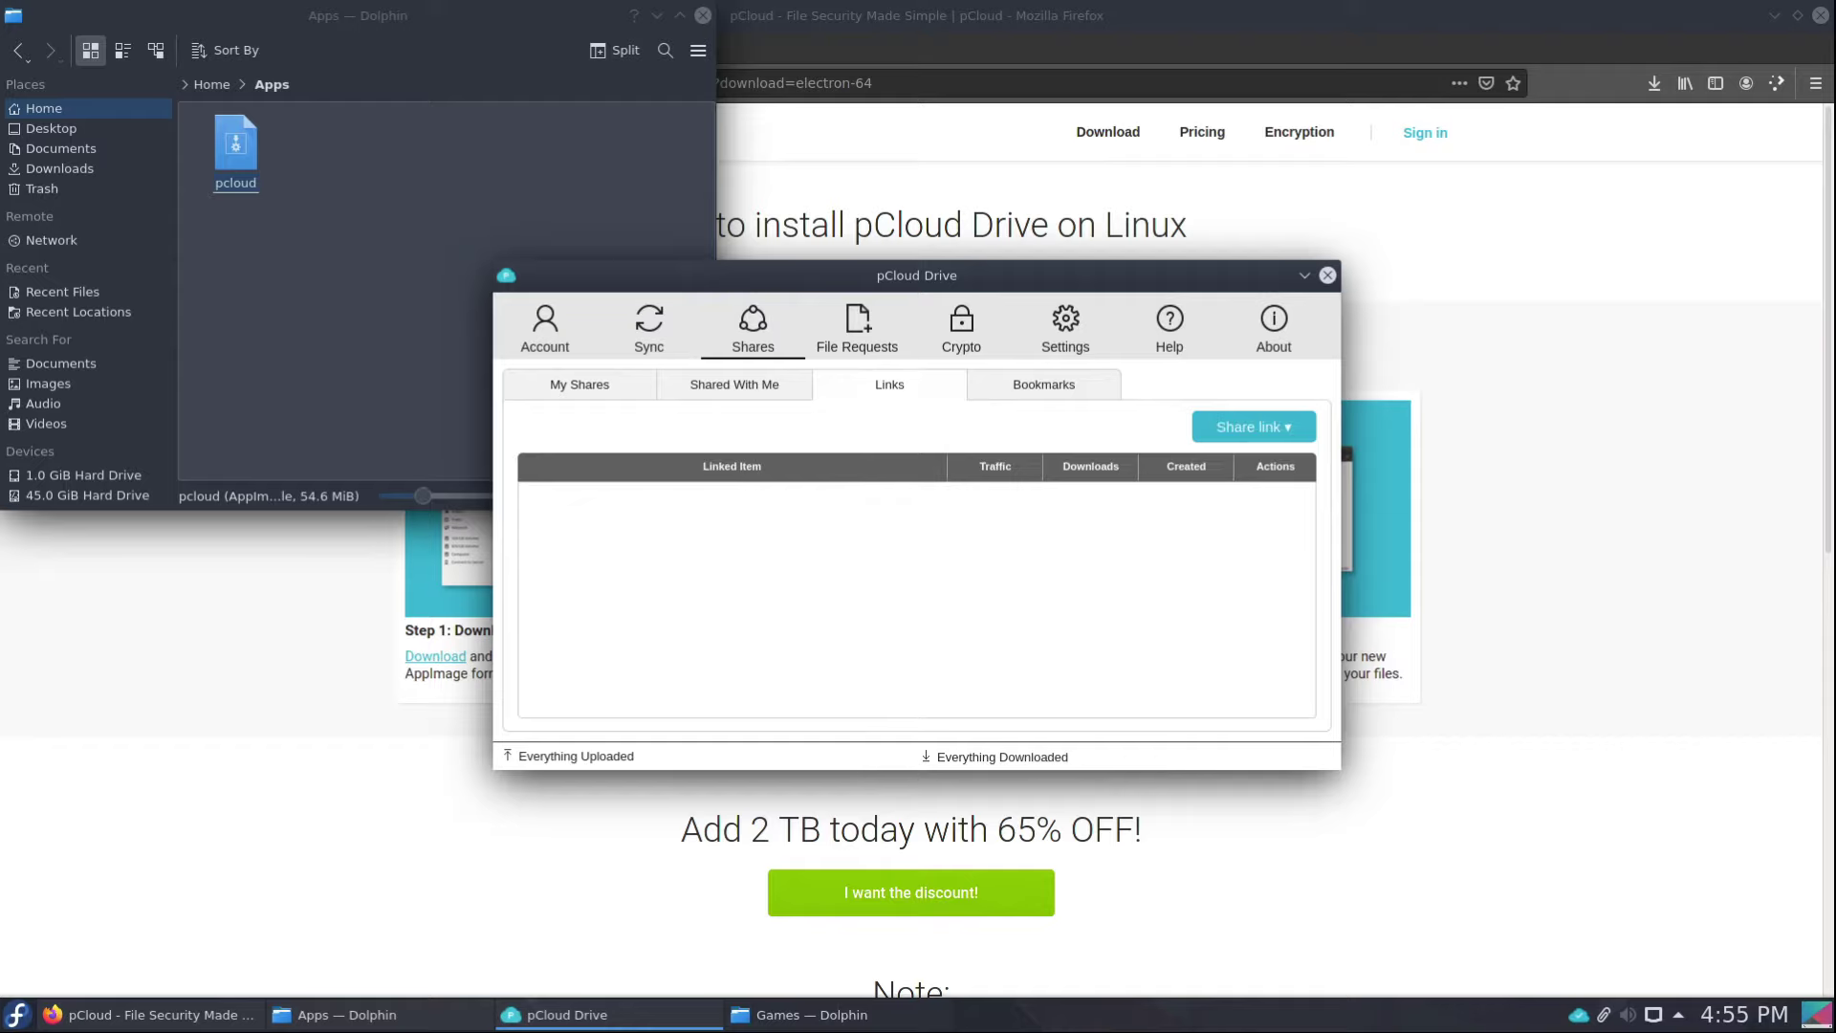
click(856, 330)
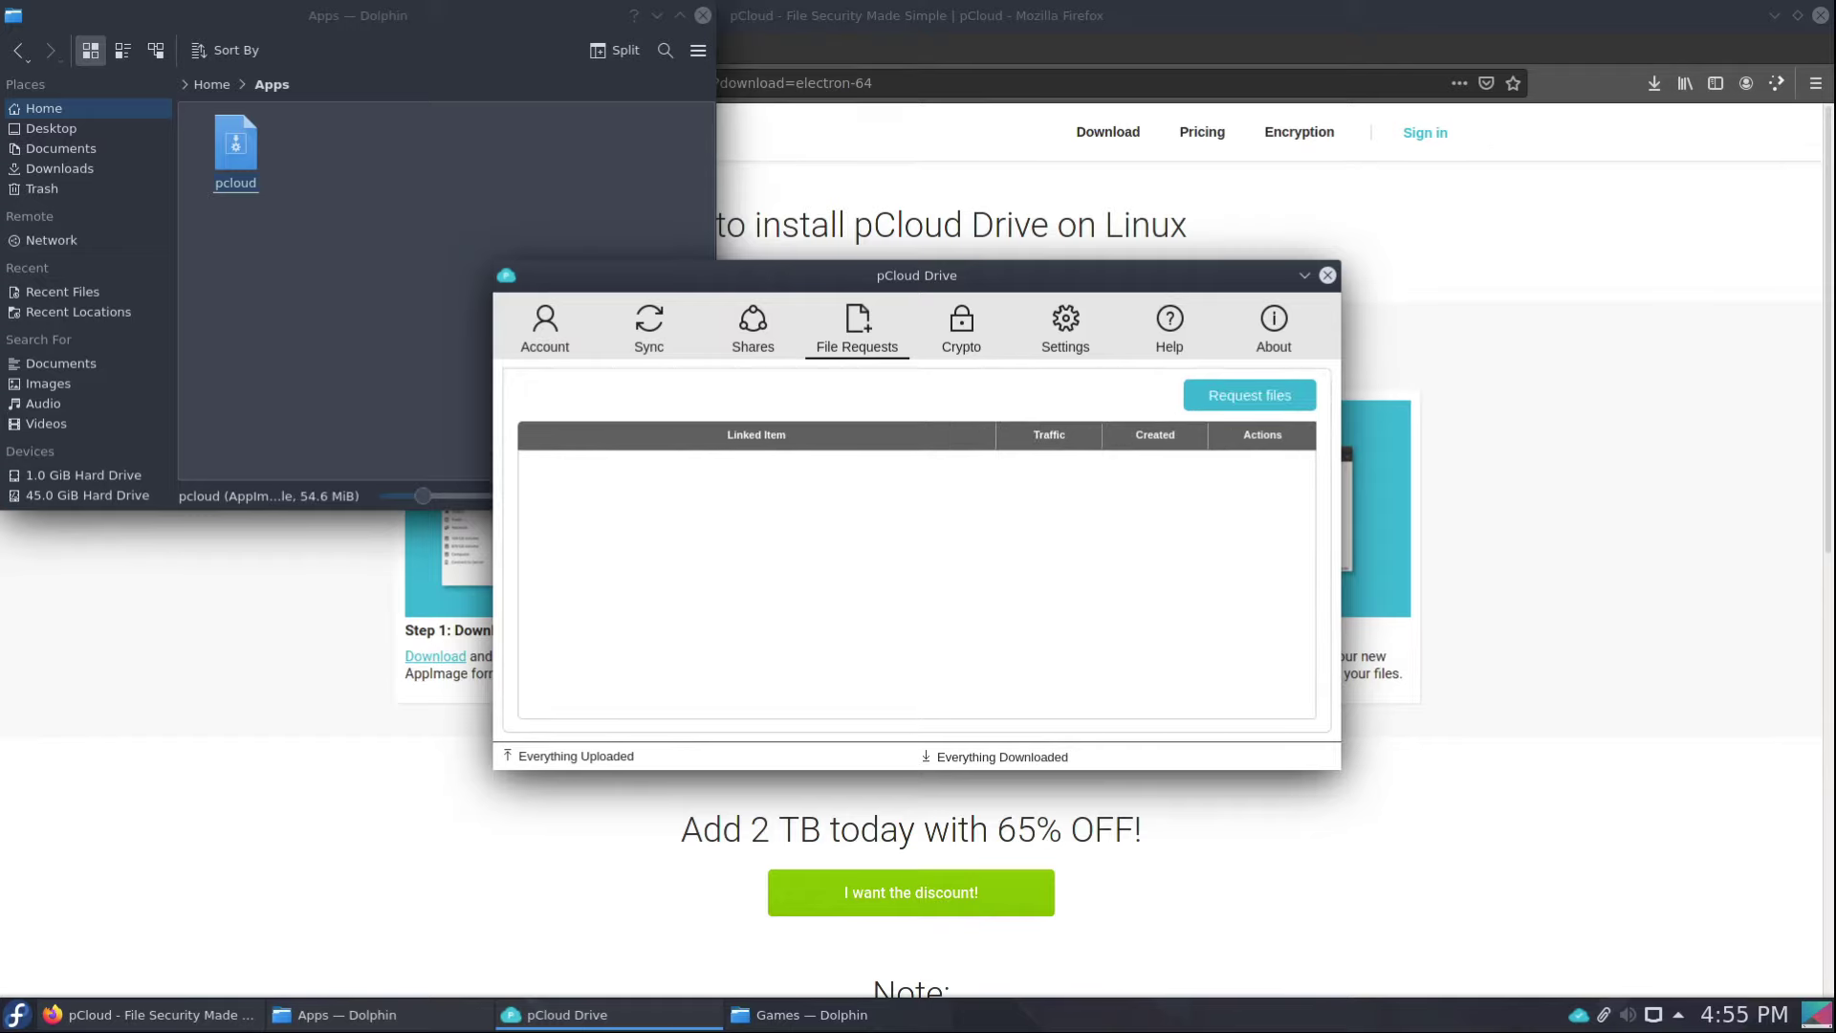
click(961, 330)
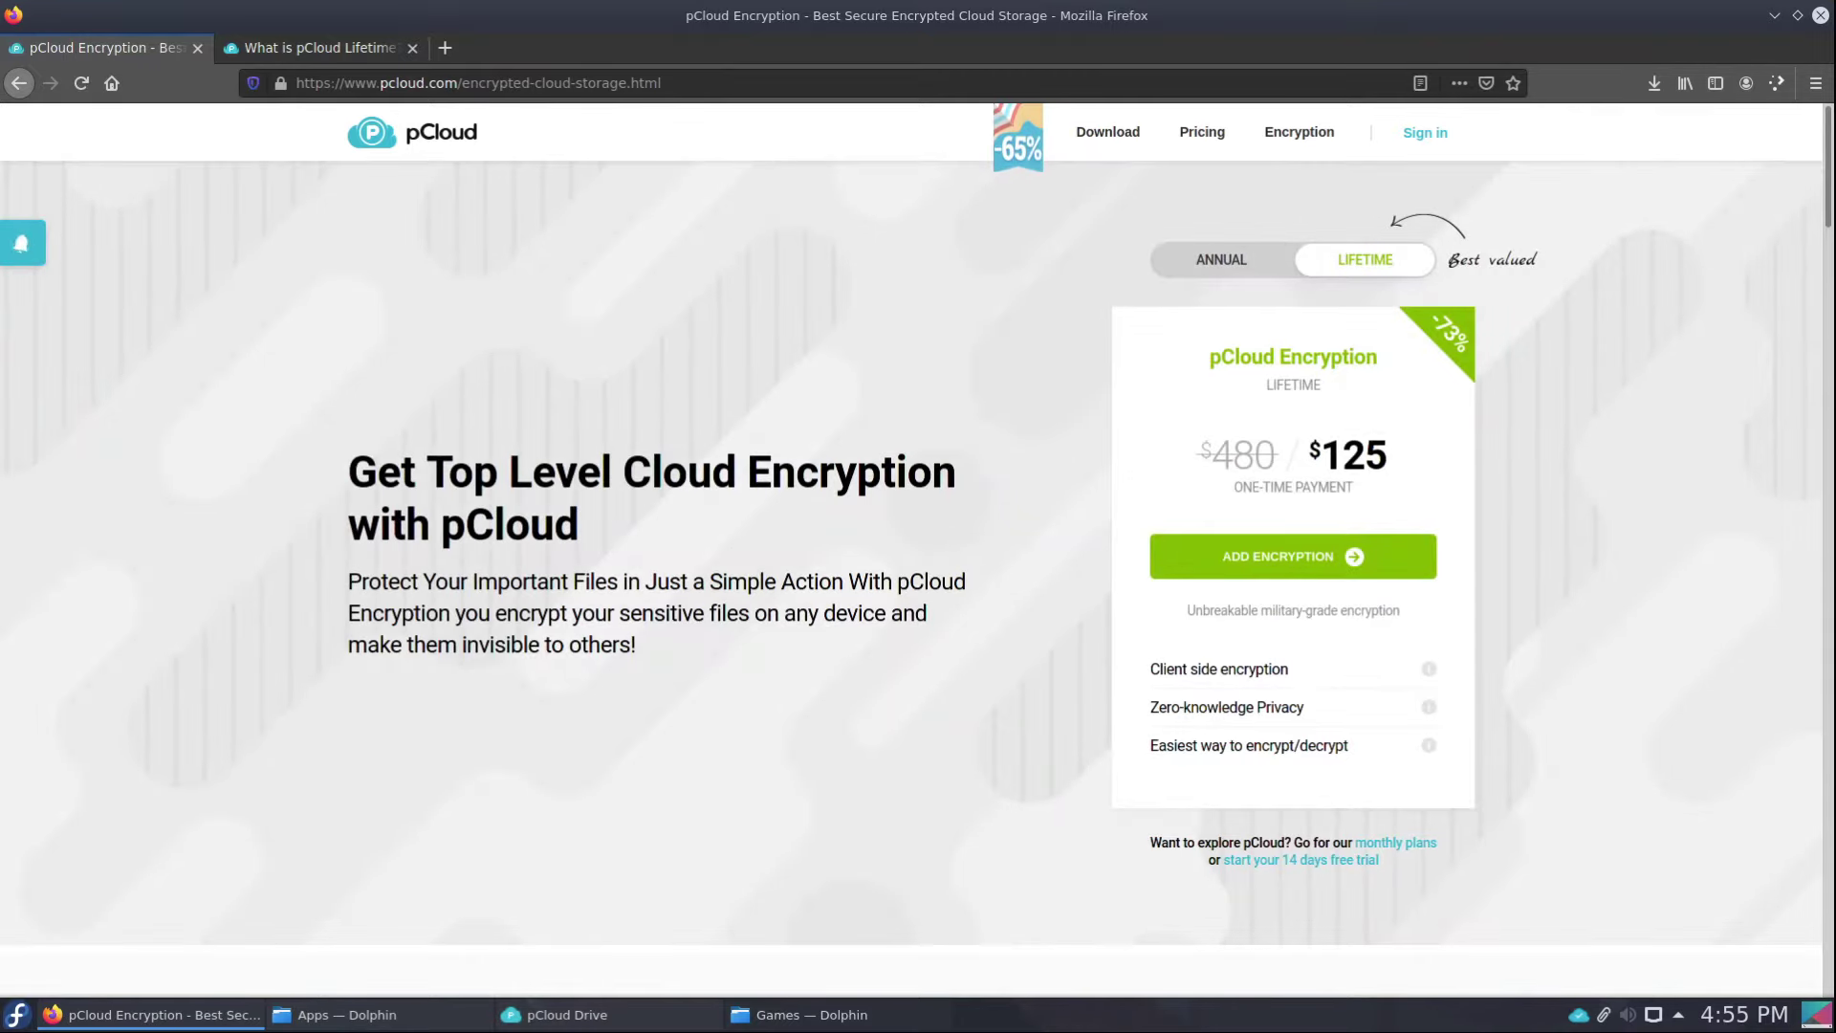
Step: Scroll the Encryption page down to the Challenge stats showing the $100,000 award and 0 hacks
scroll(910, 577, down, 5)
scroll(910, 578, down, 7)
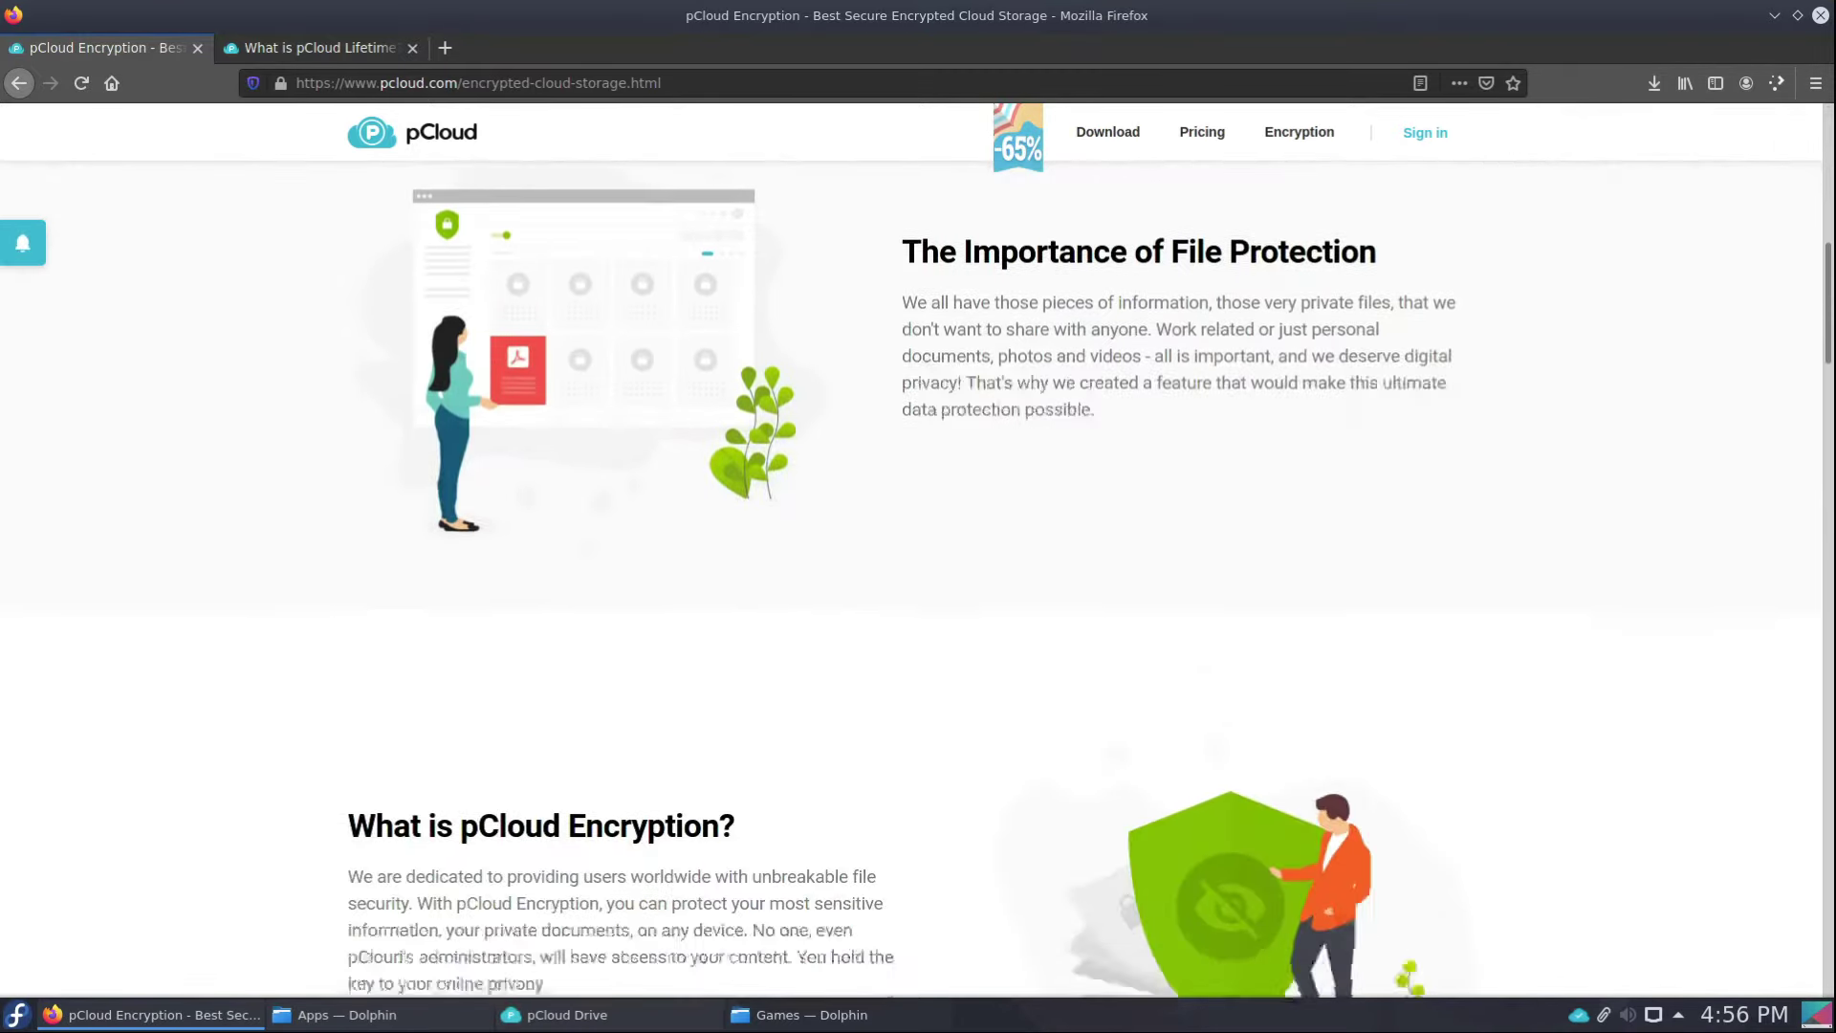
scroll(910, 577, down, 9)
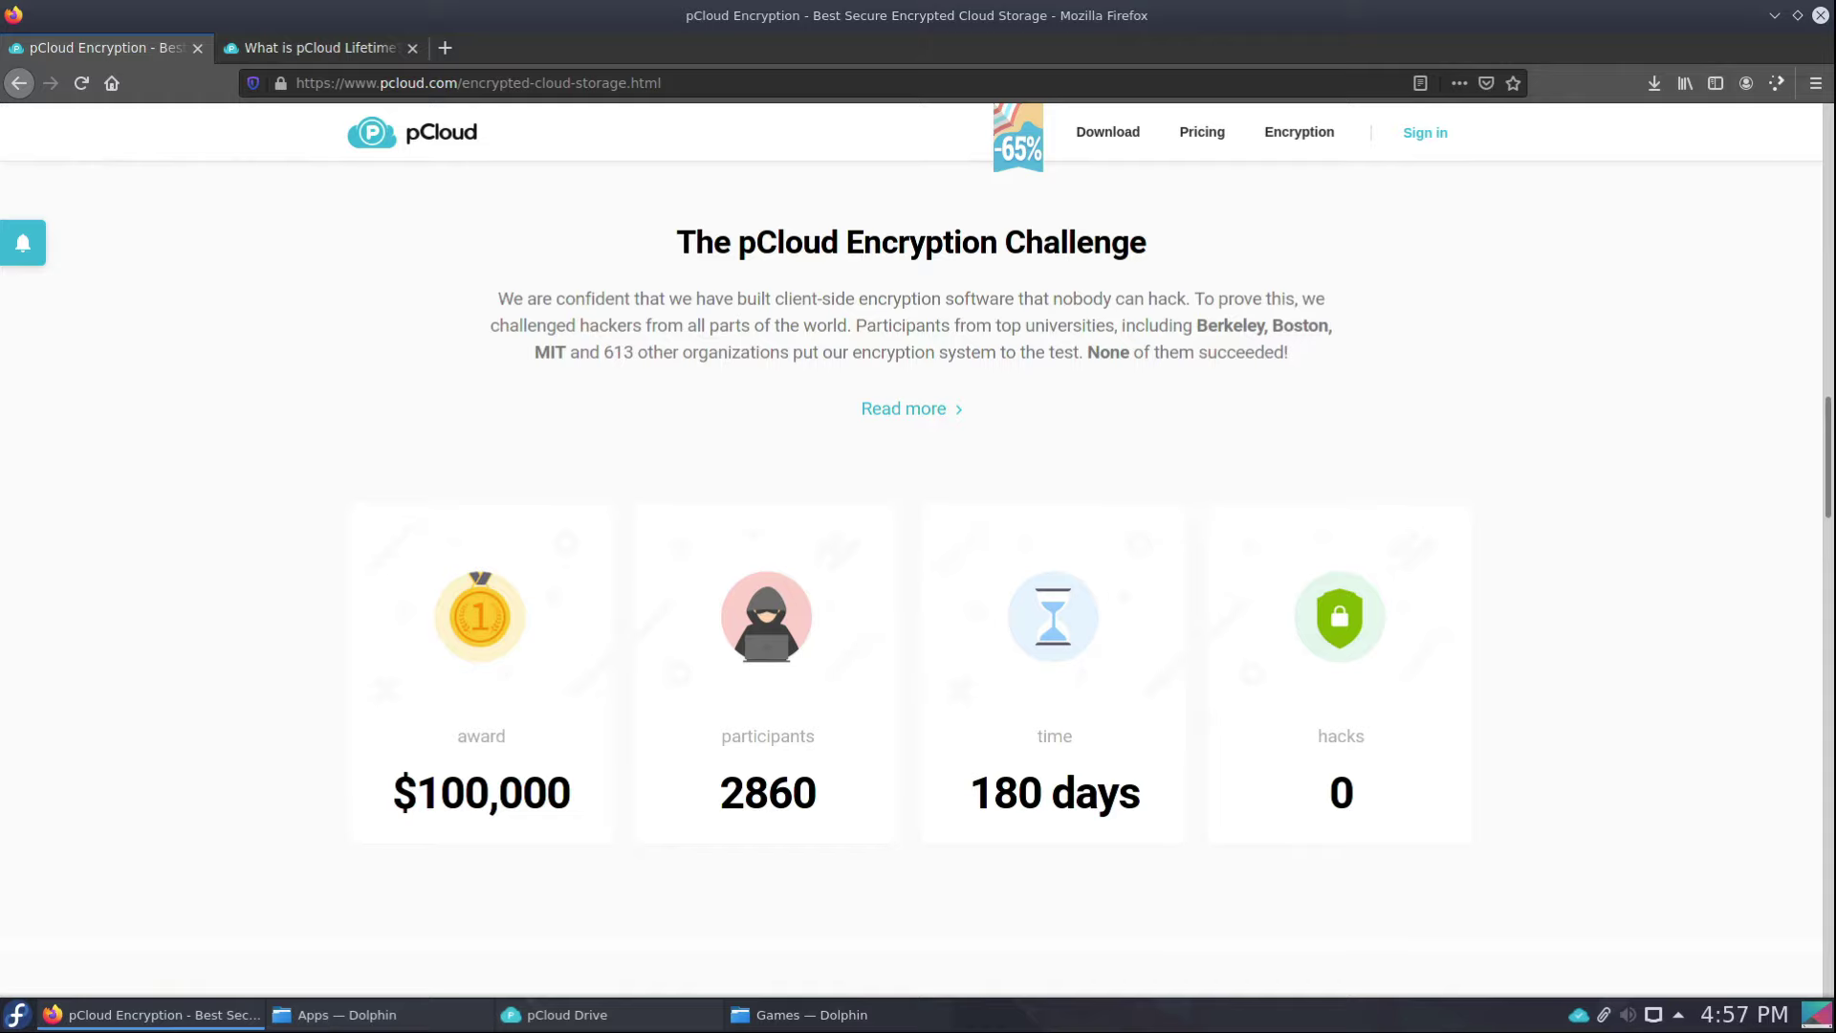
Step: Switch the encryption pricing card to ANNUAL, showing $47.88 per year instead of $59.88
scroll(918, 573, down, 5)
scroll(918, 574, down, 2)
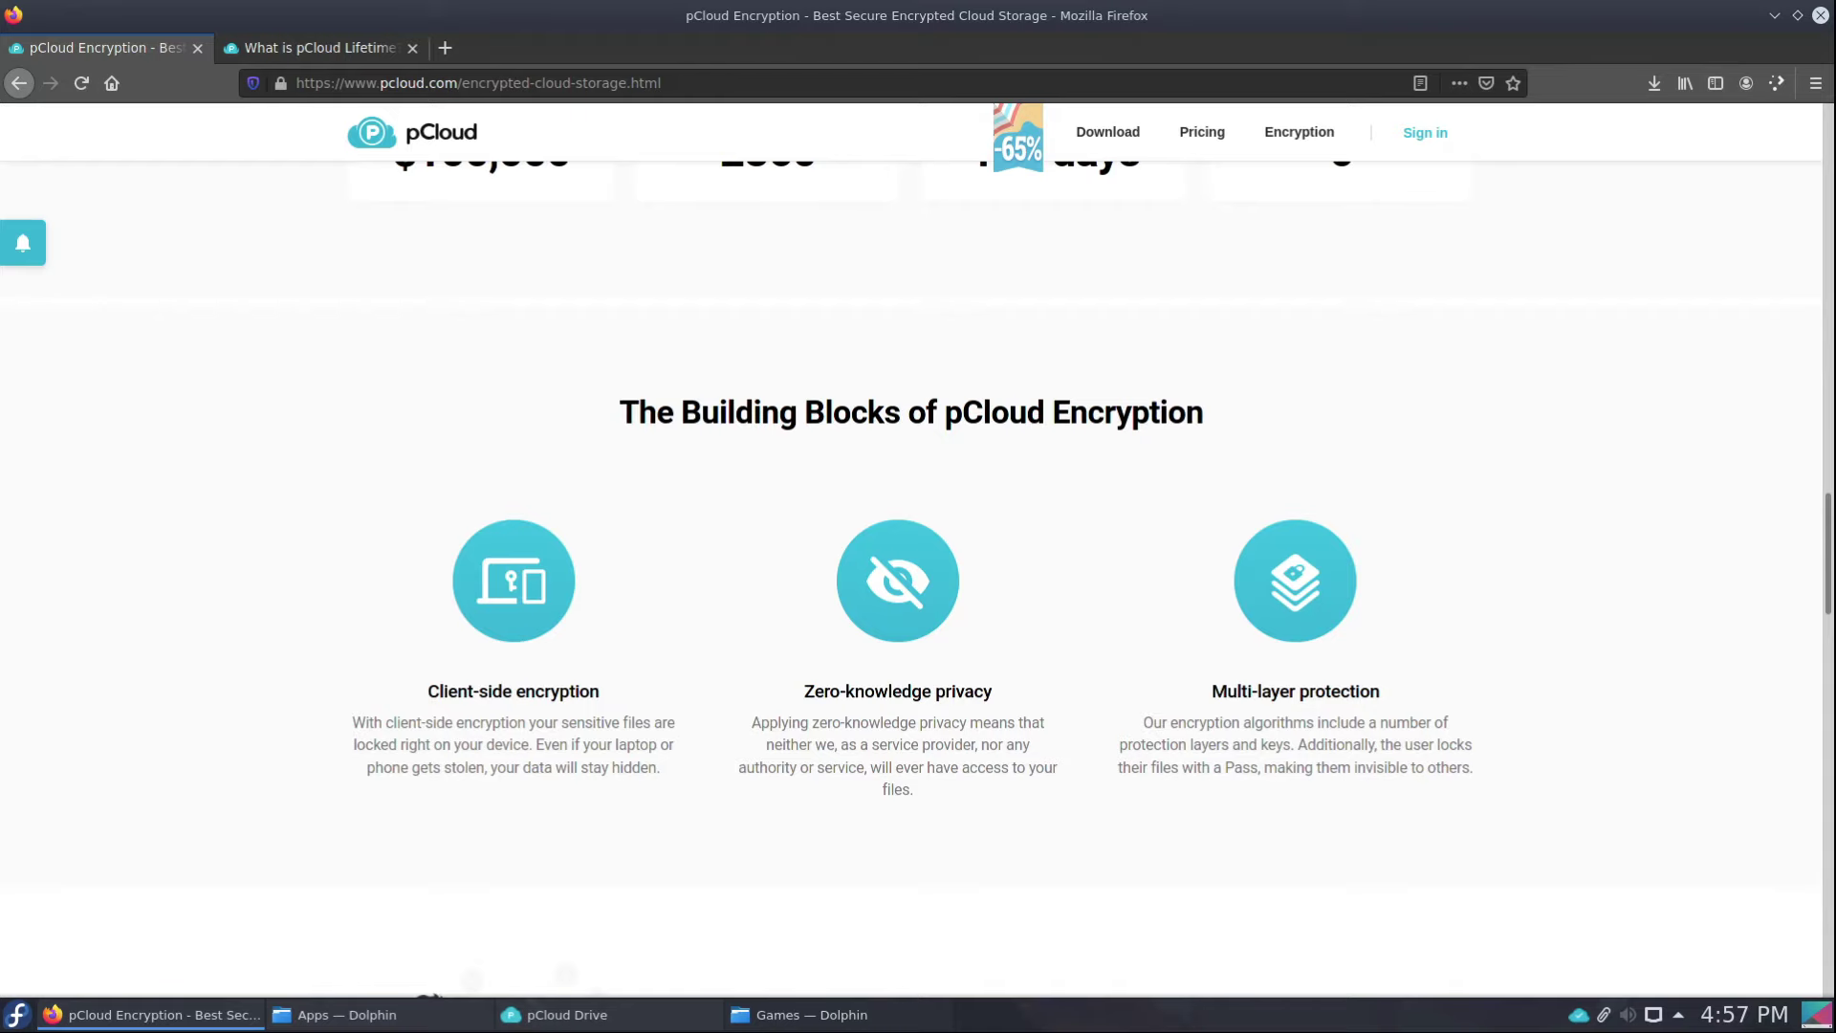
scroll(918, 574, down, 4)
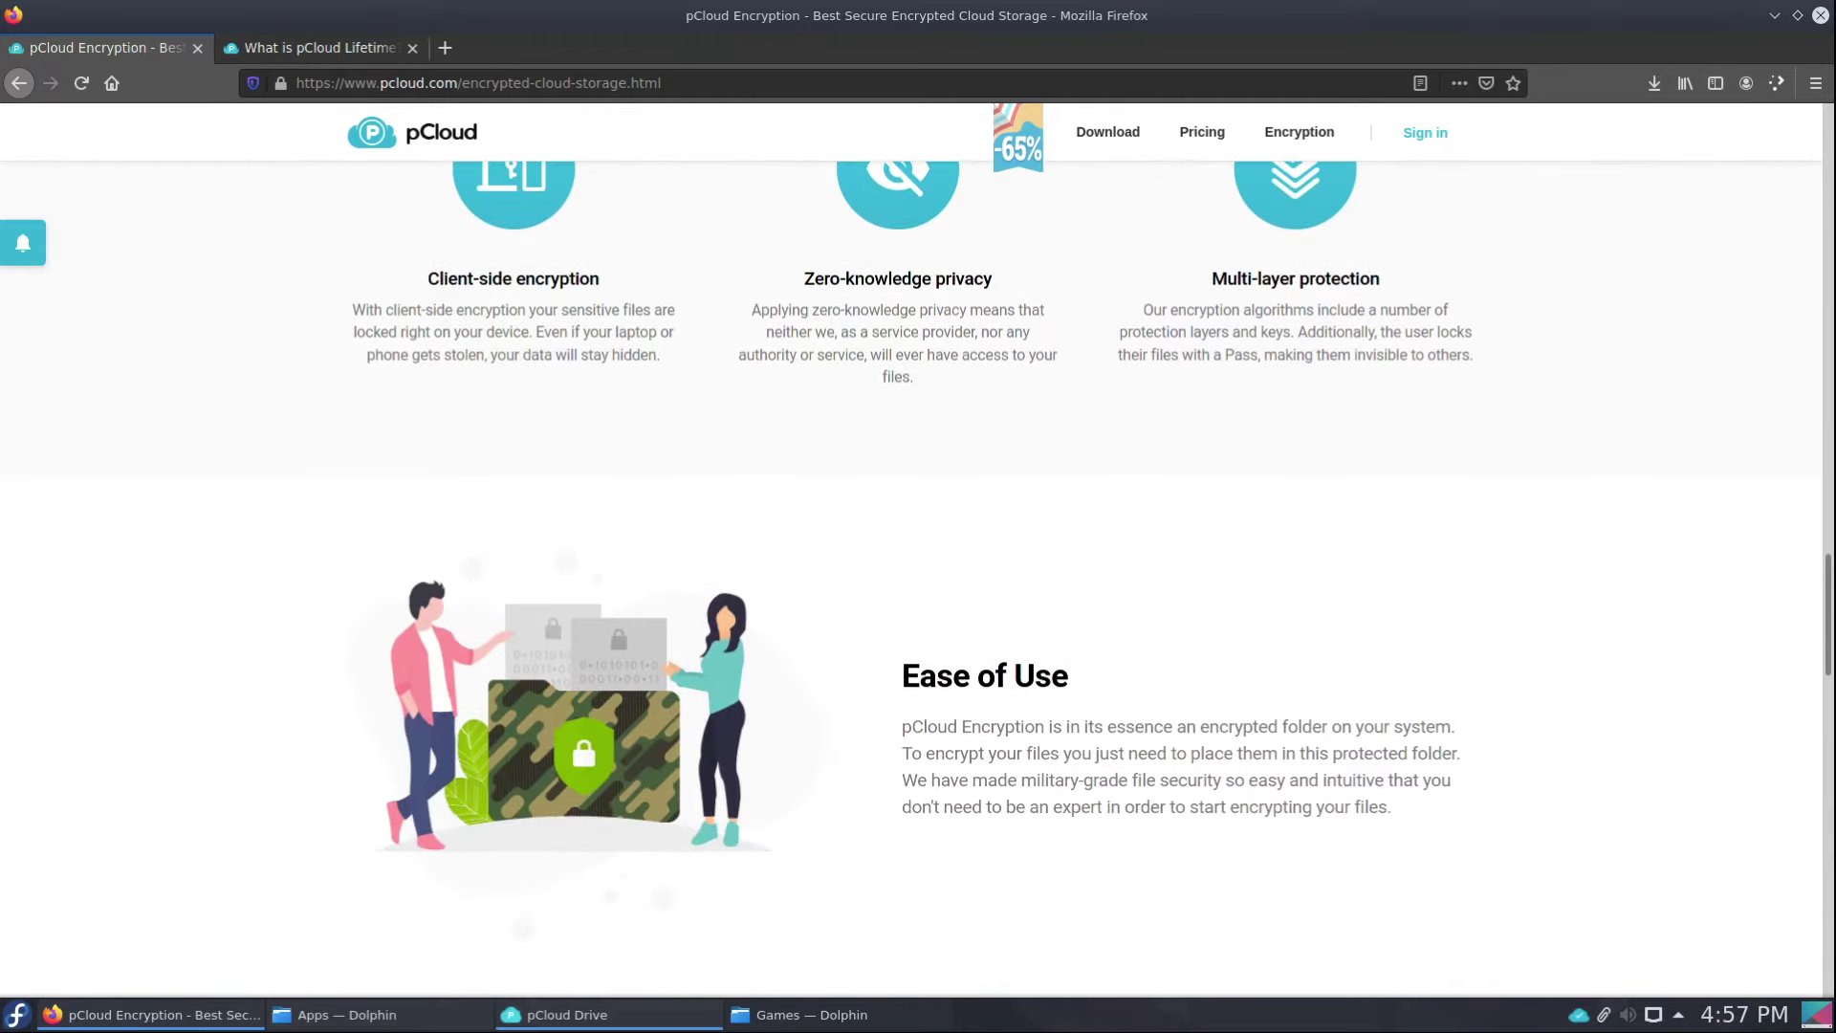
click(564, 1014)
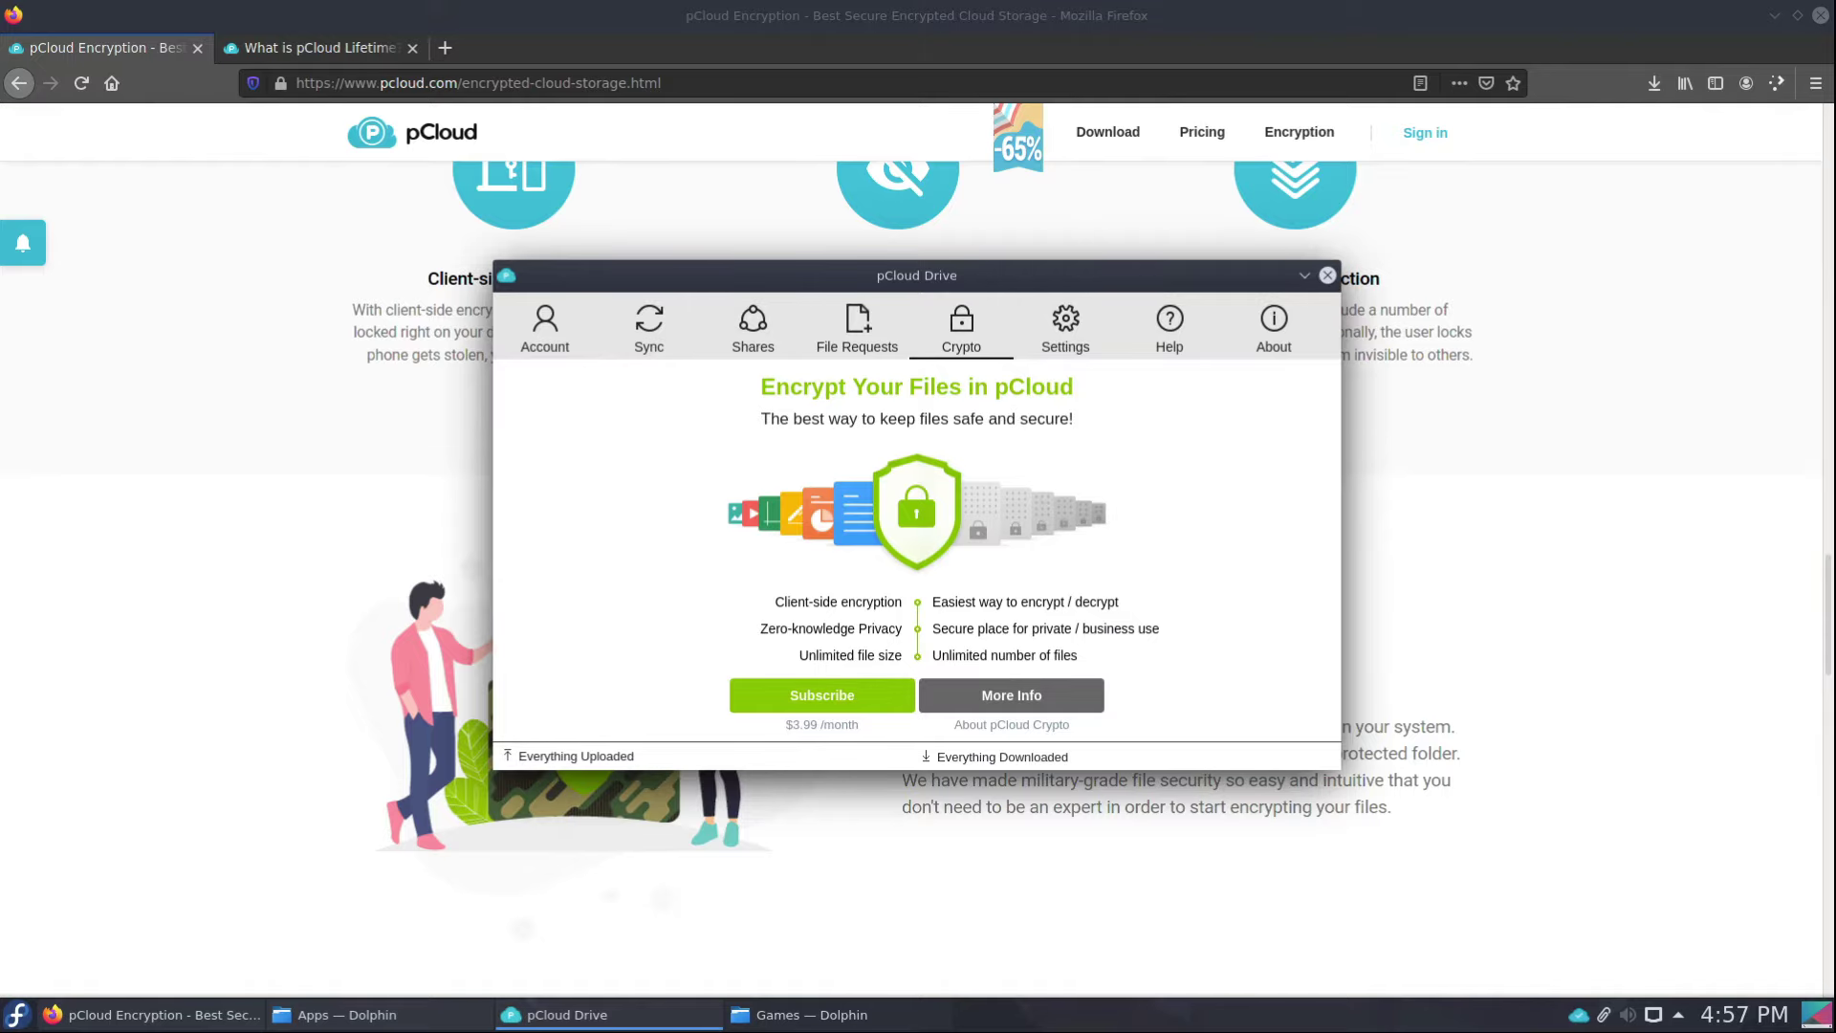
key(Escape)
scroll(918, 573, up, 20)
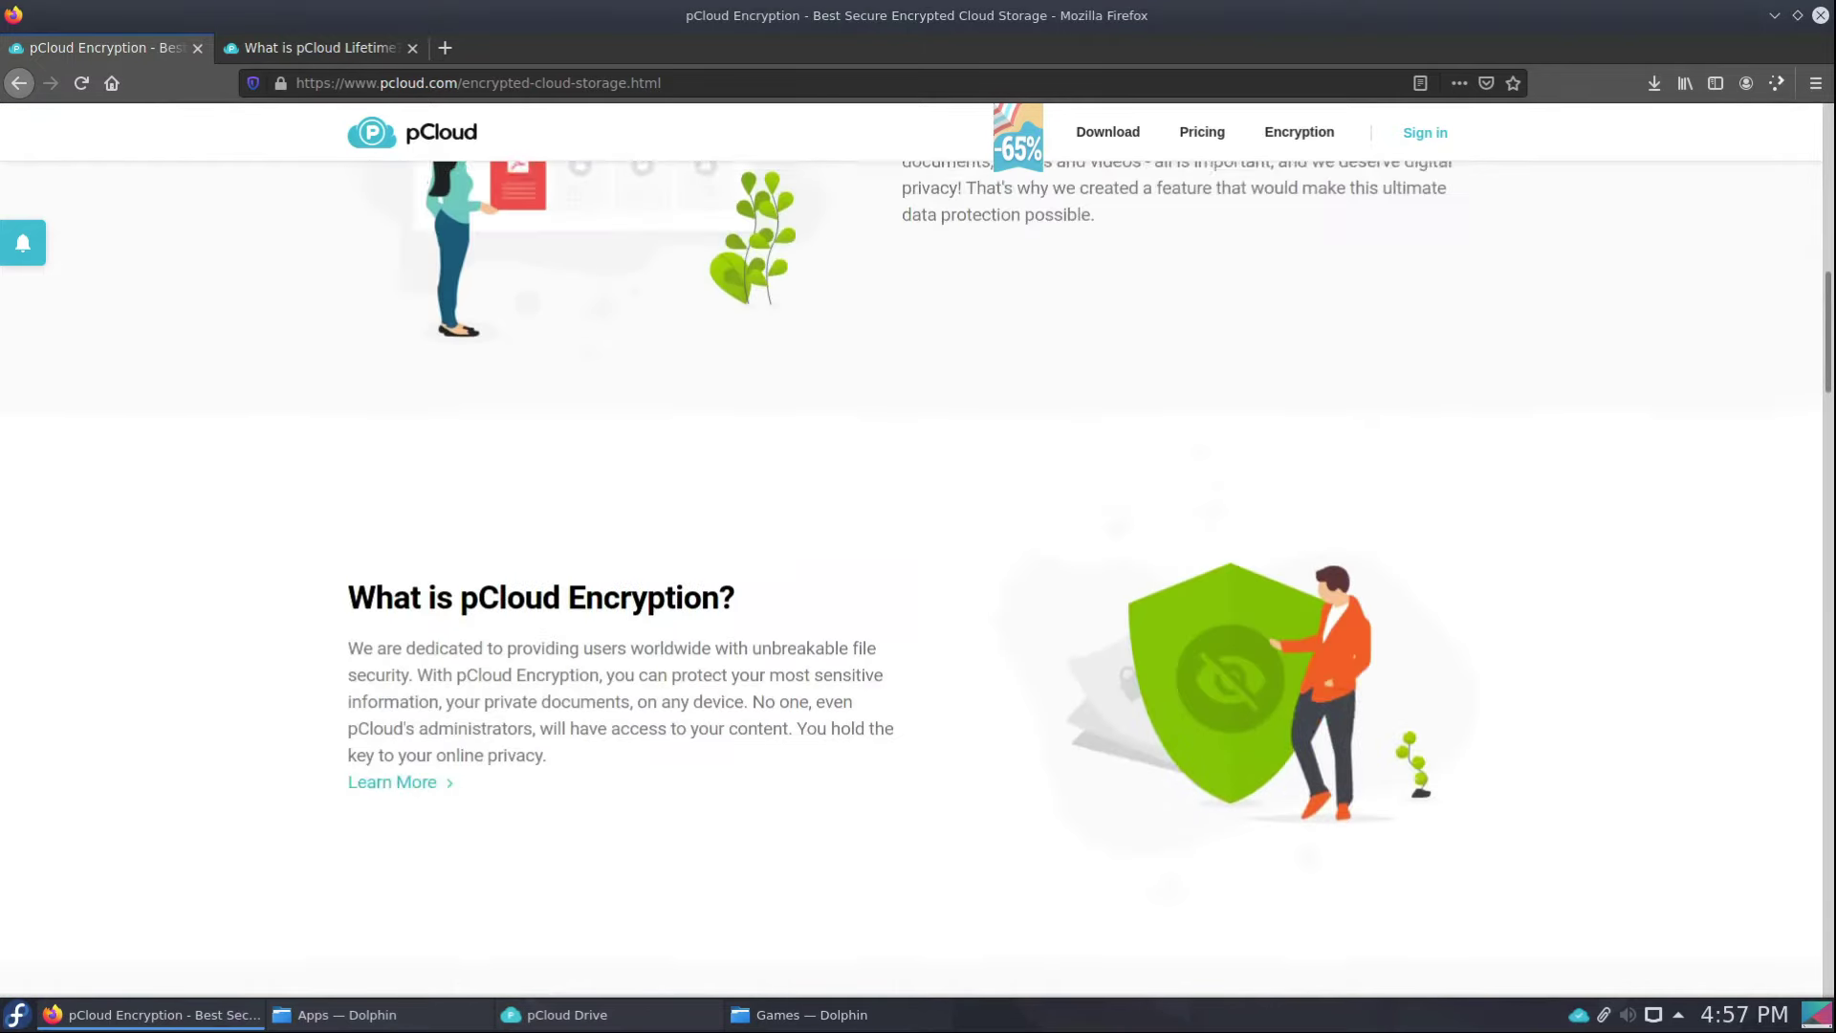
scroll(918, 554, up, 10)
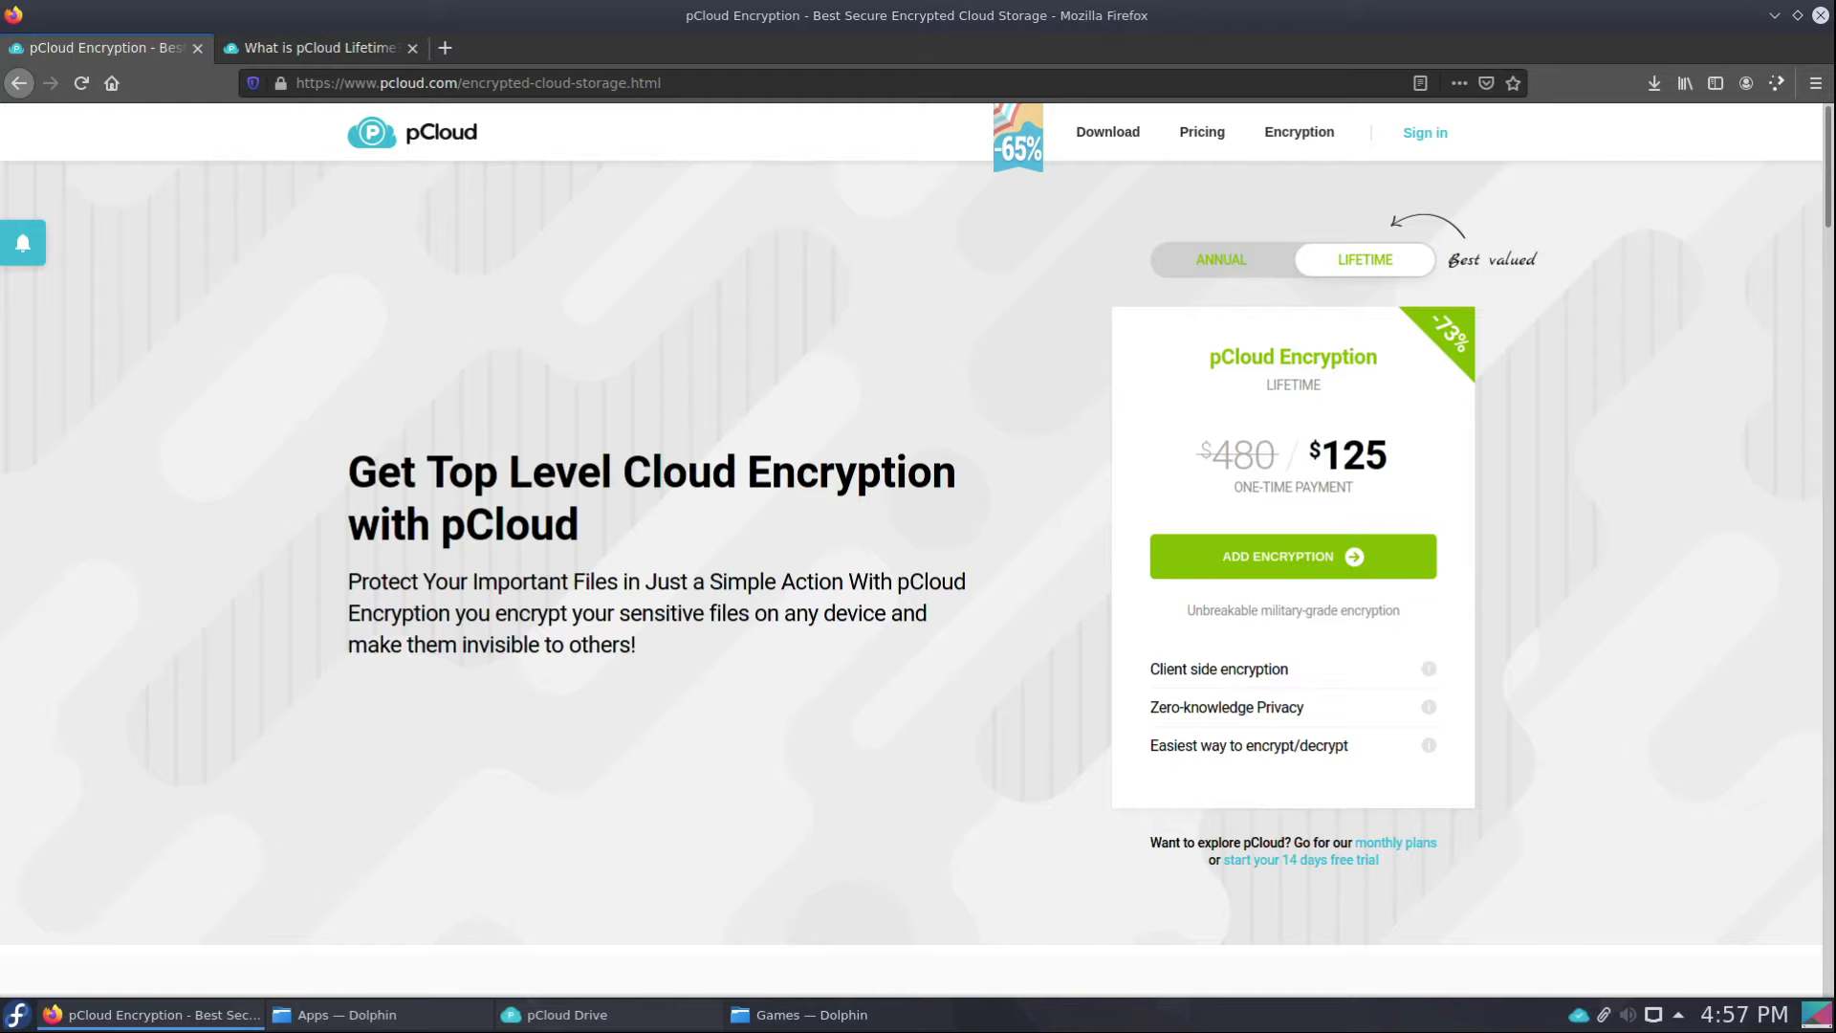
click(1221, 259)
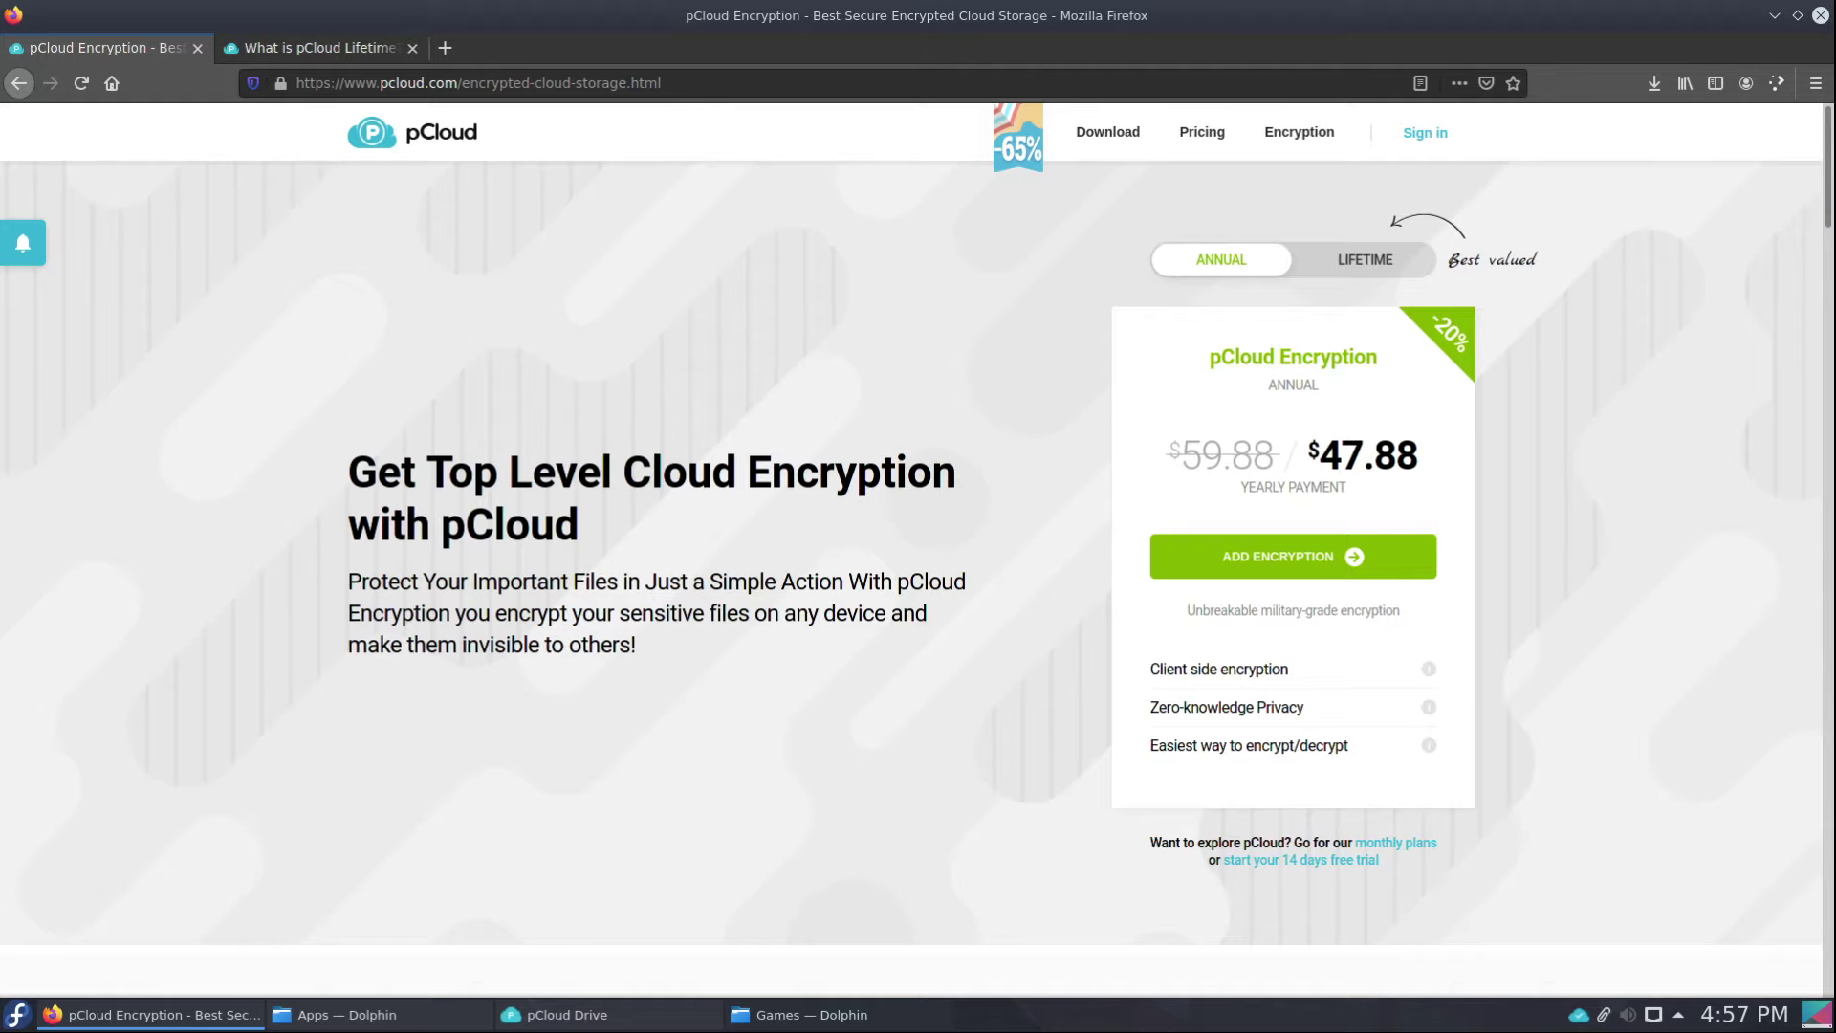
Step: Review the General, Speed, Disk Usage and Crypto settings, confirm version 1.8.6, then open Sync
click(564, 1014)
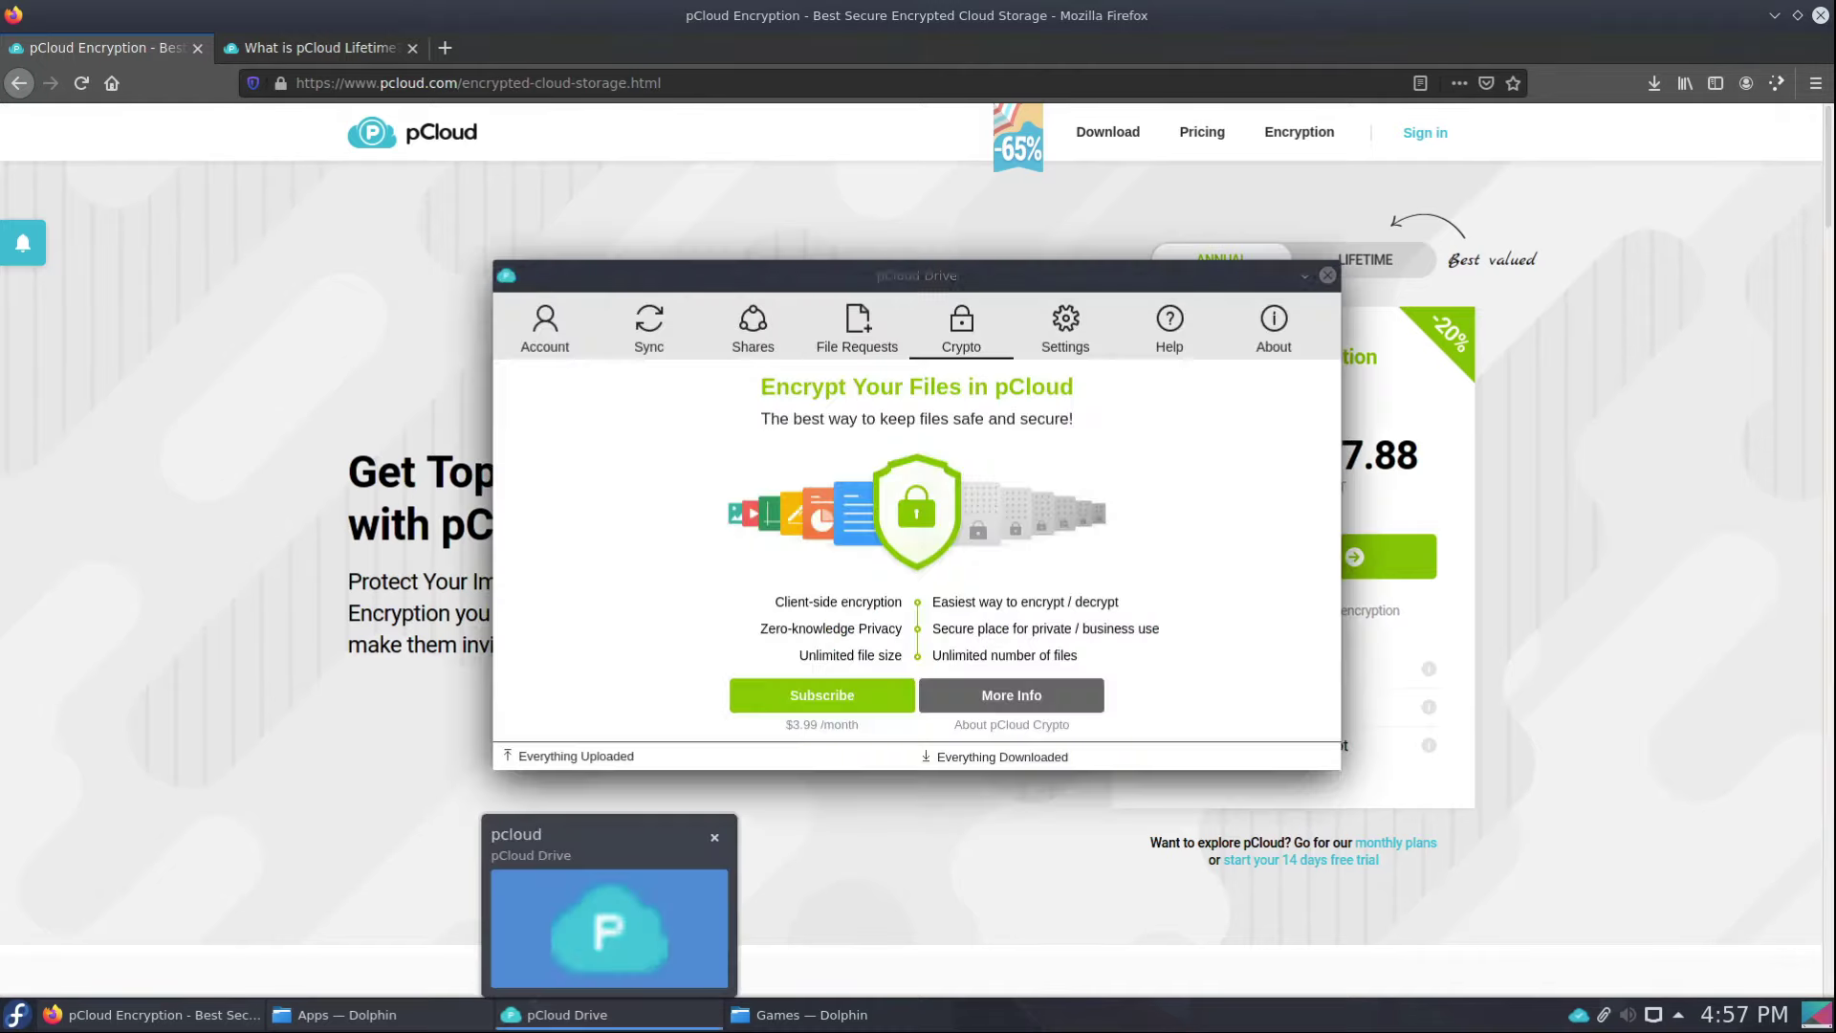
click(1065, 325)
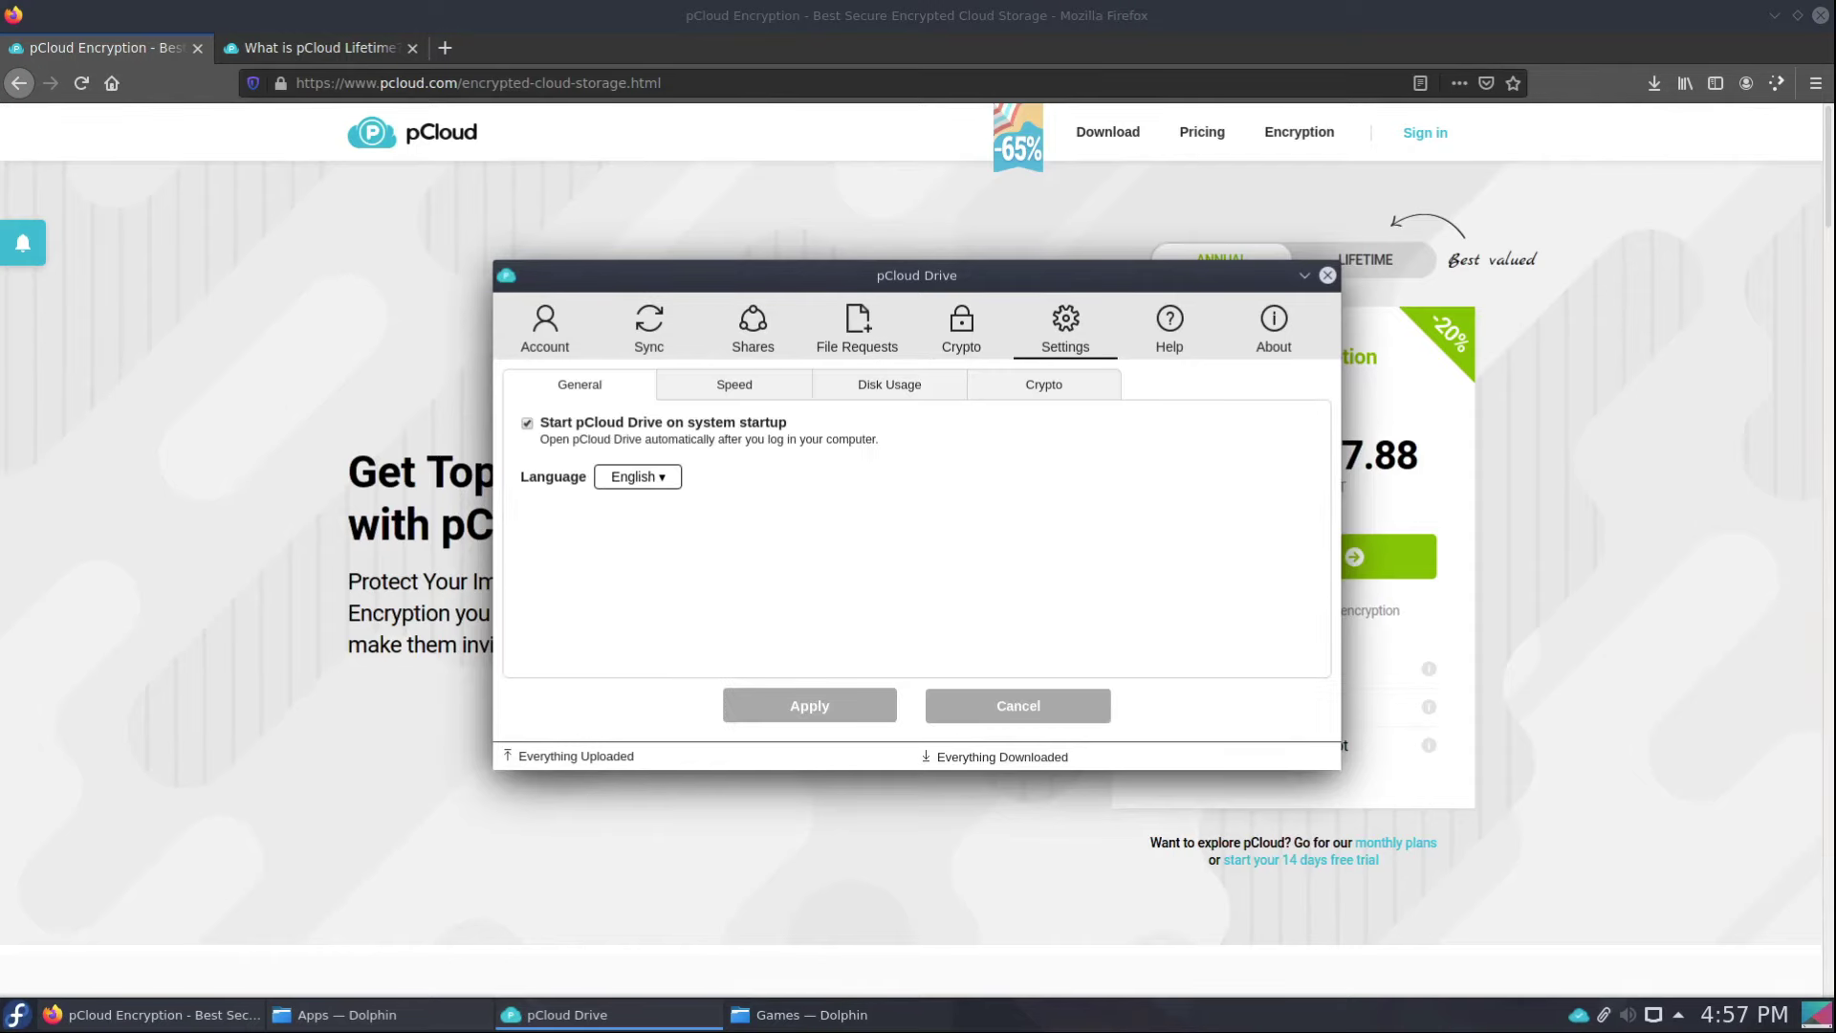
click(734, 384)
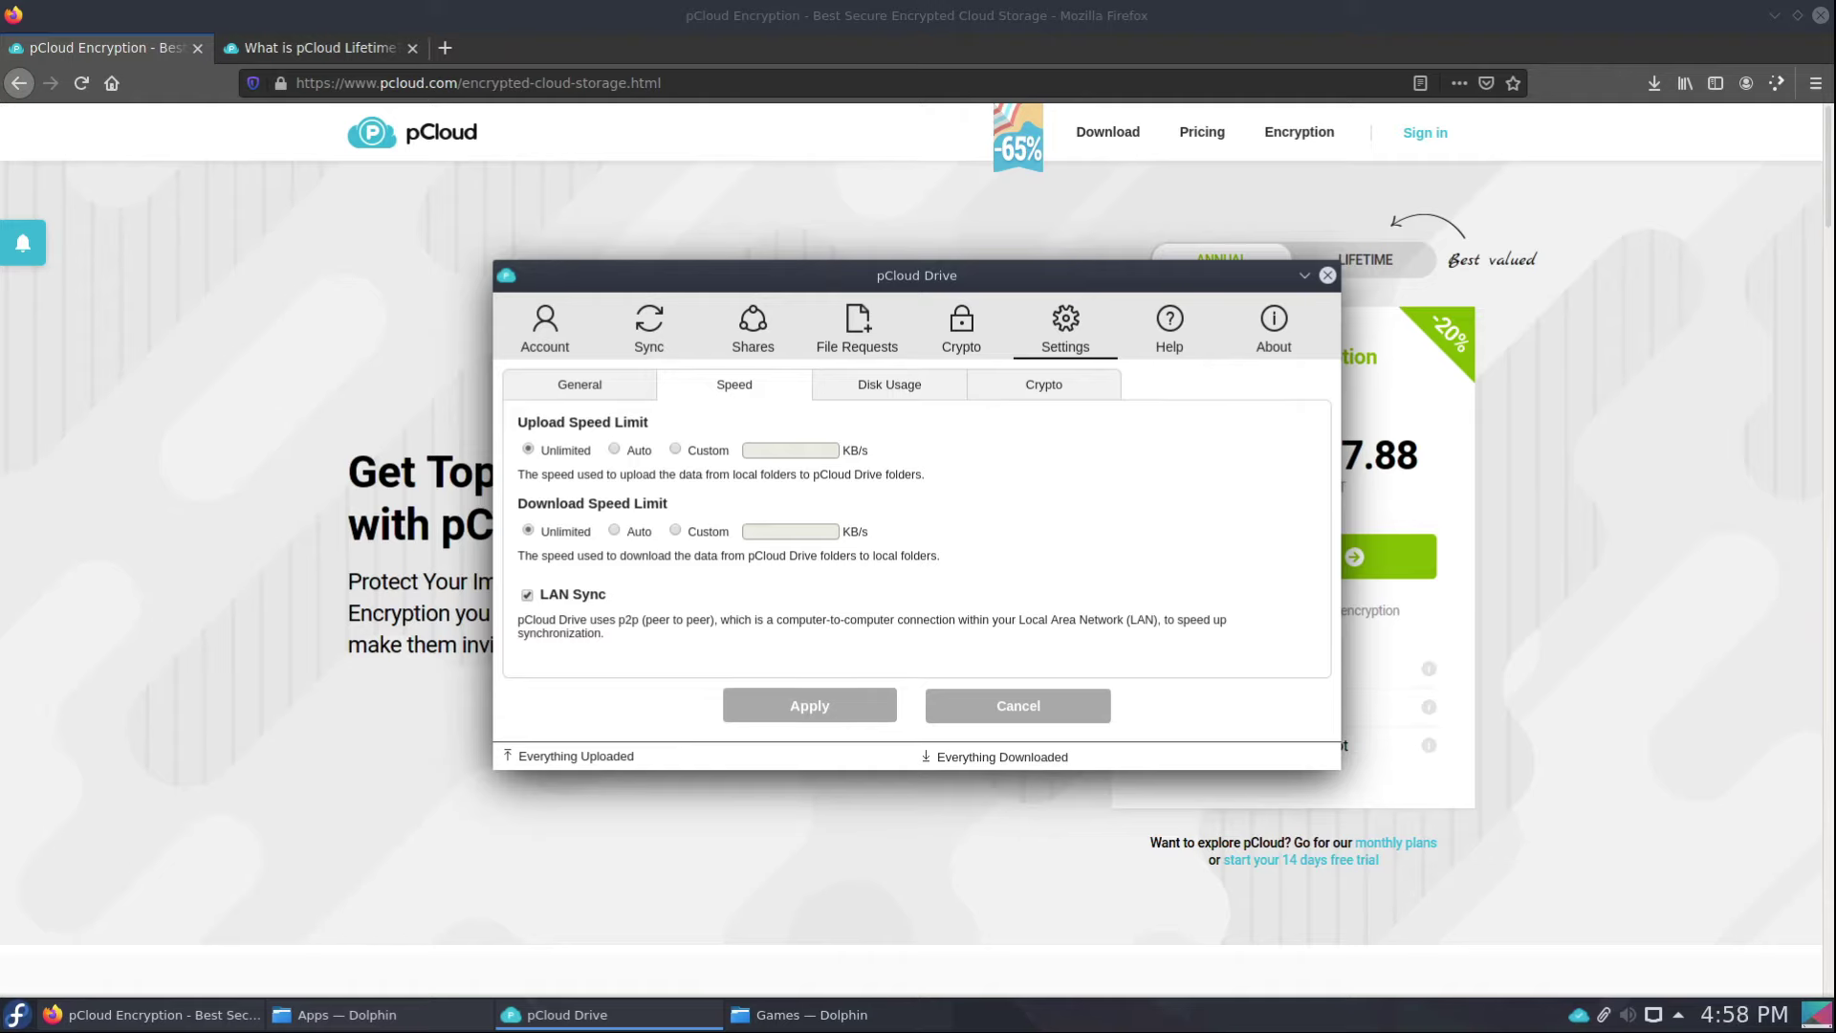
click(889, 384)
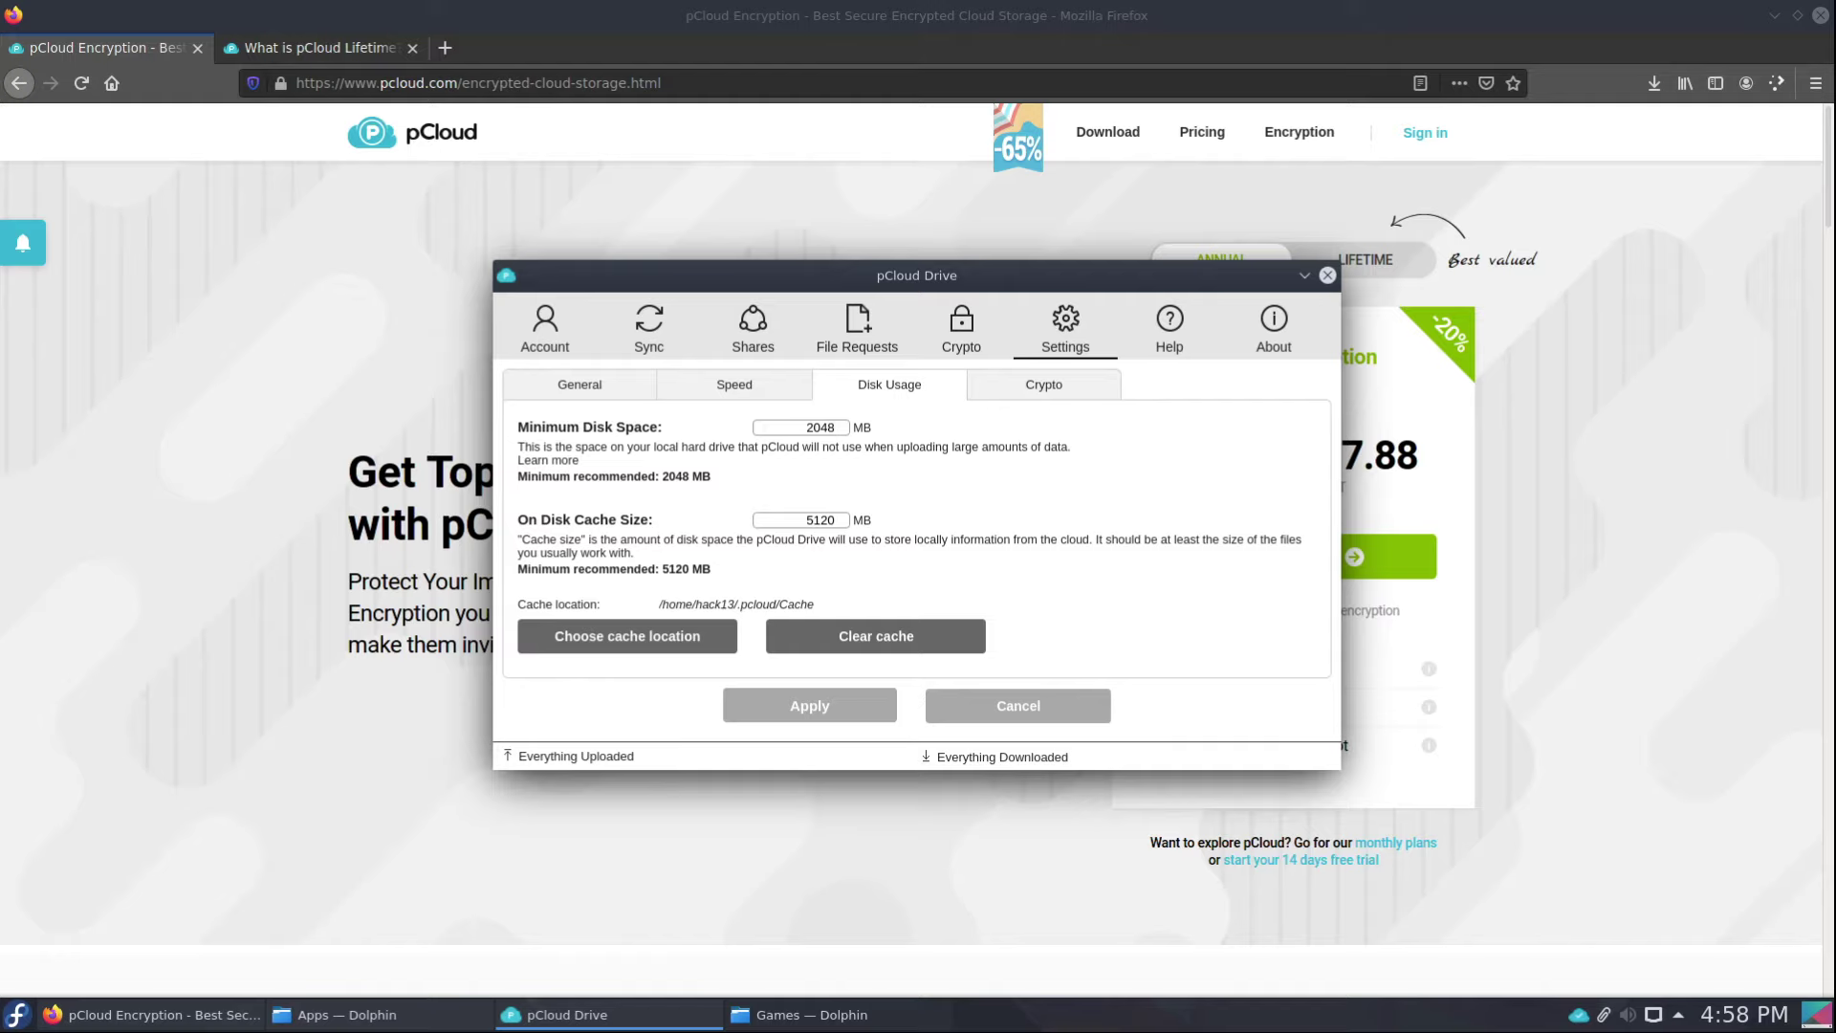
click(1044, 384)
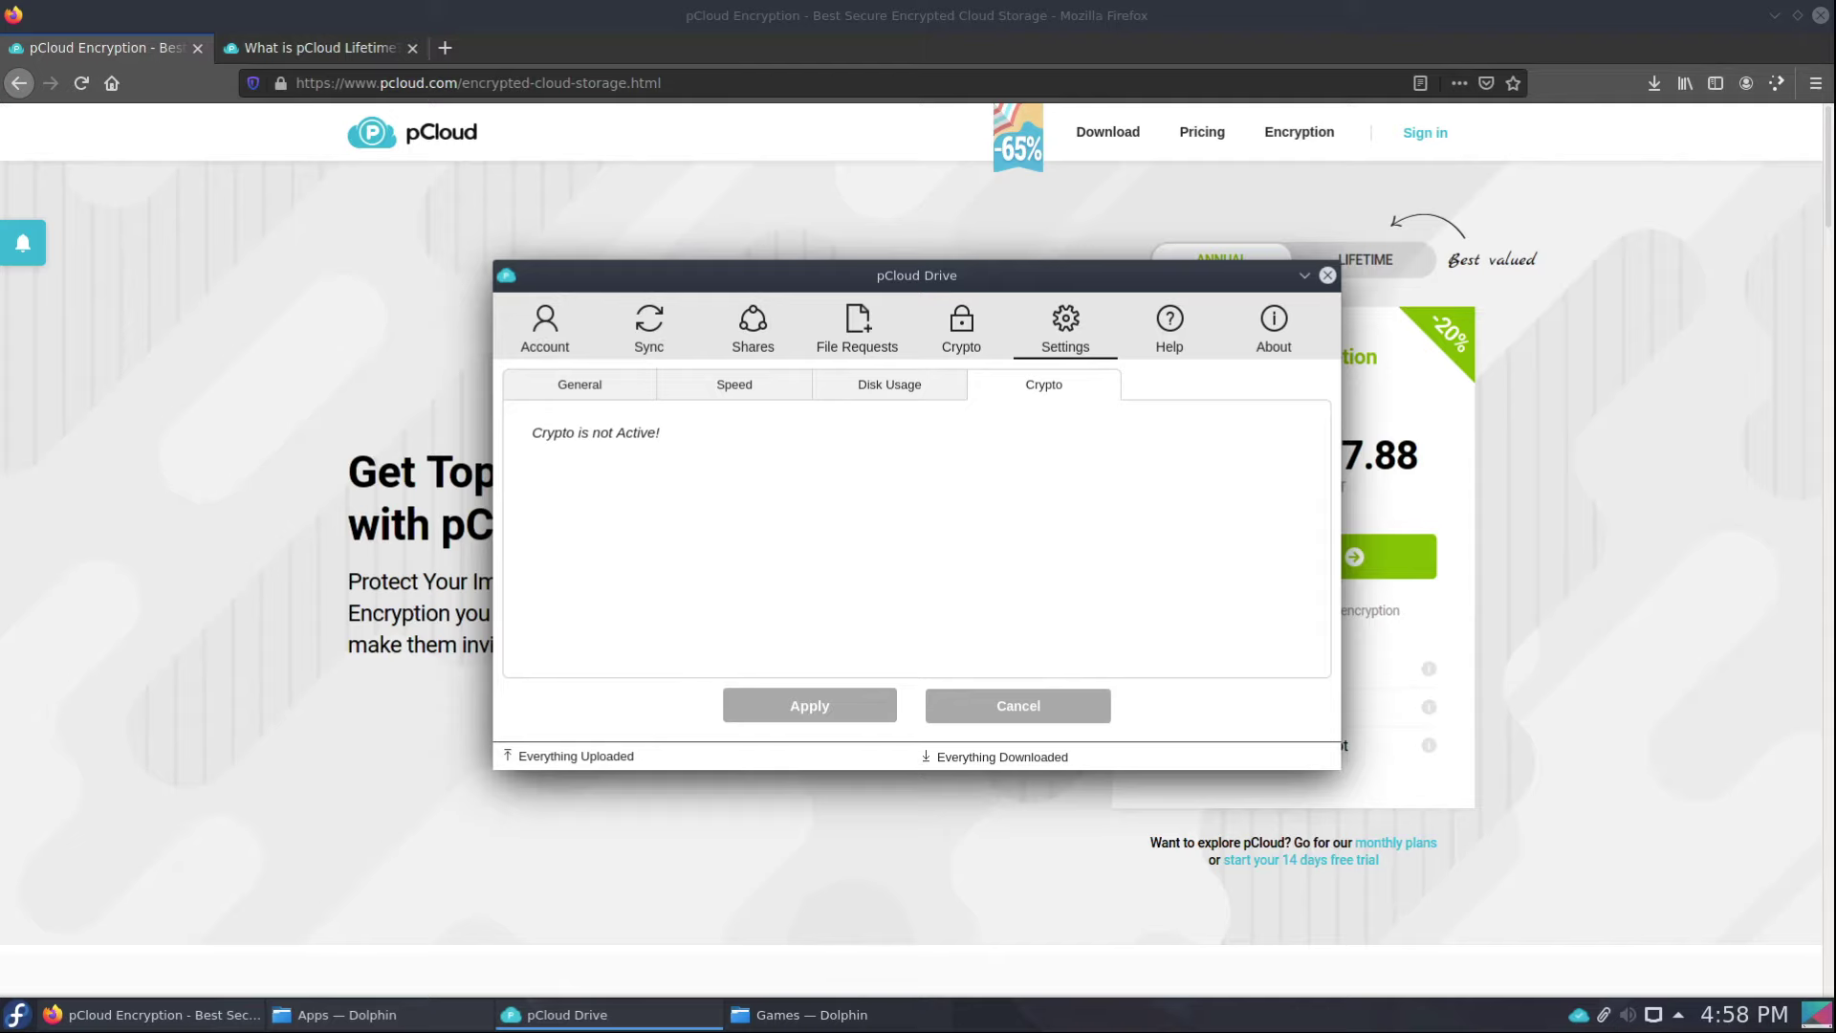
click(1273, 330)
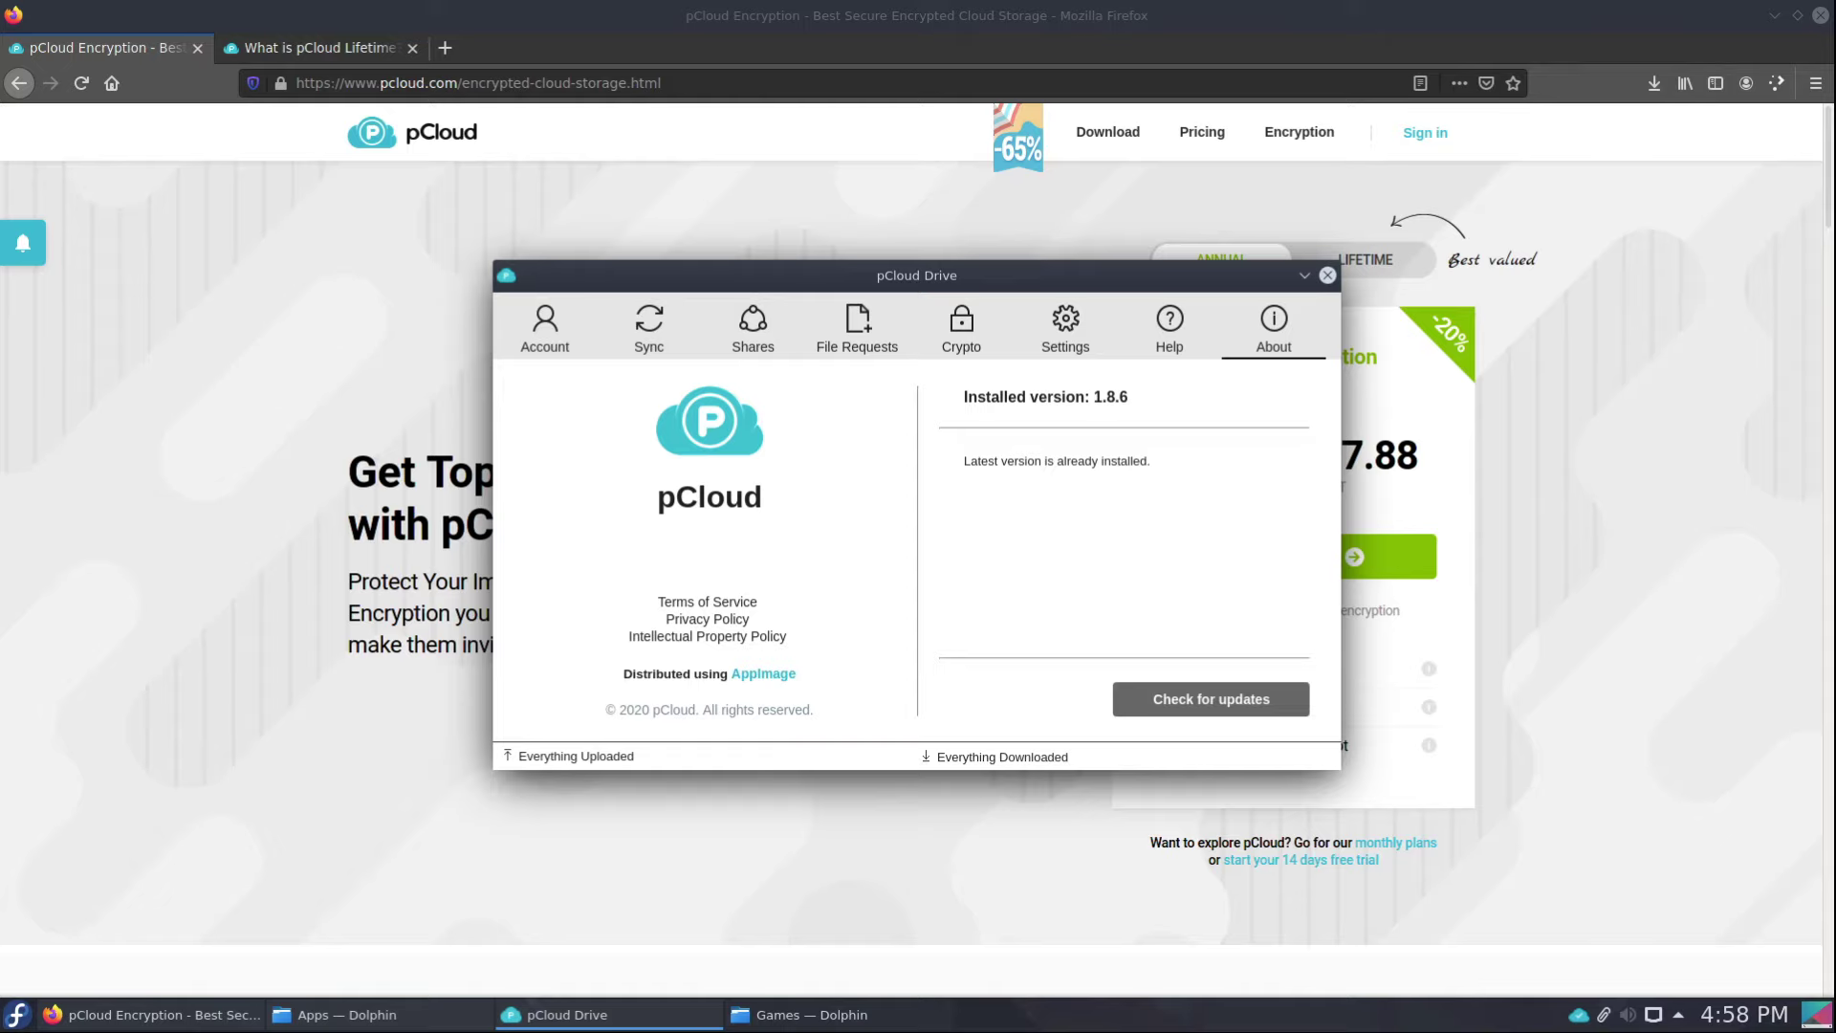
click(648, 326)
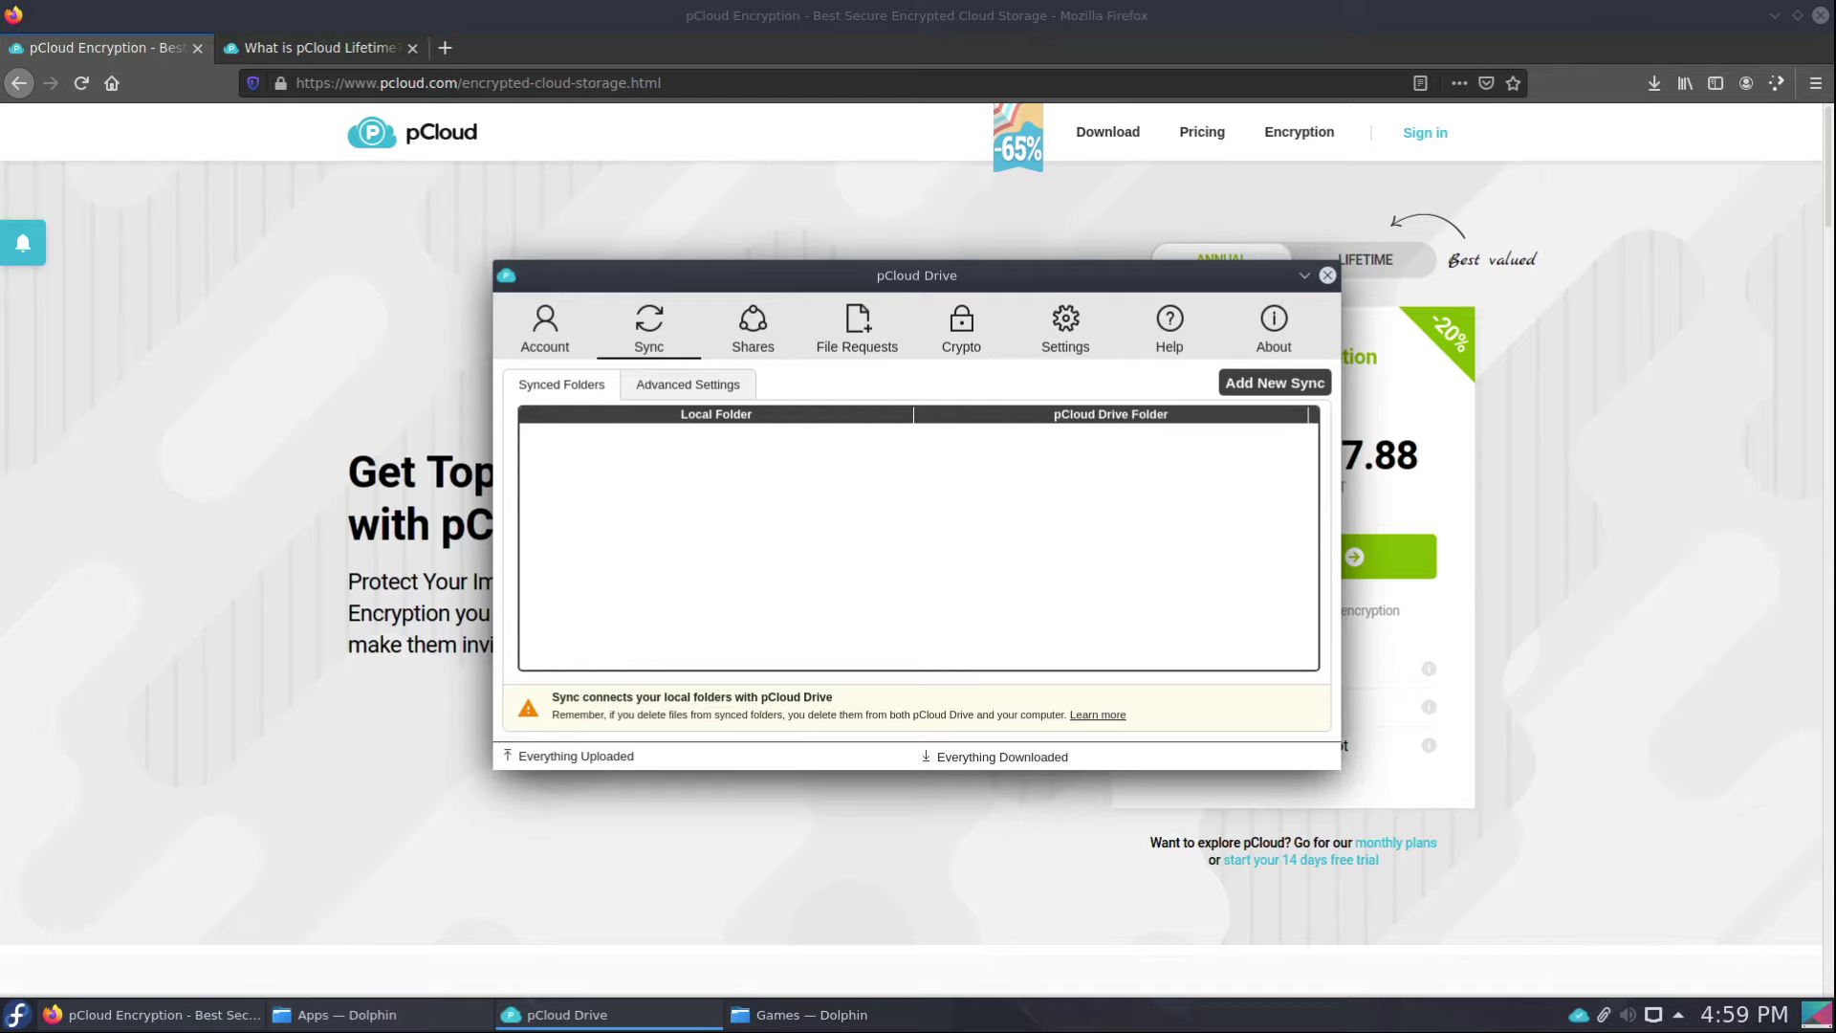
Step: Add a sync pairing a new local home folder named Games with the pCloud Drive Games folder
click(1275, 382)
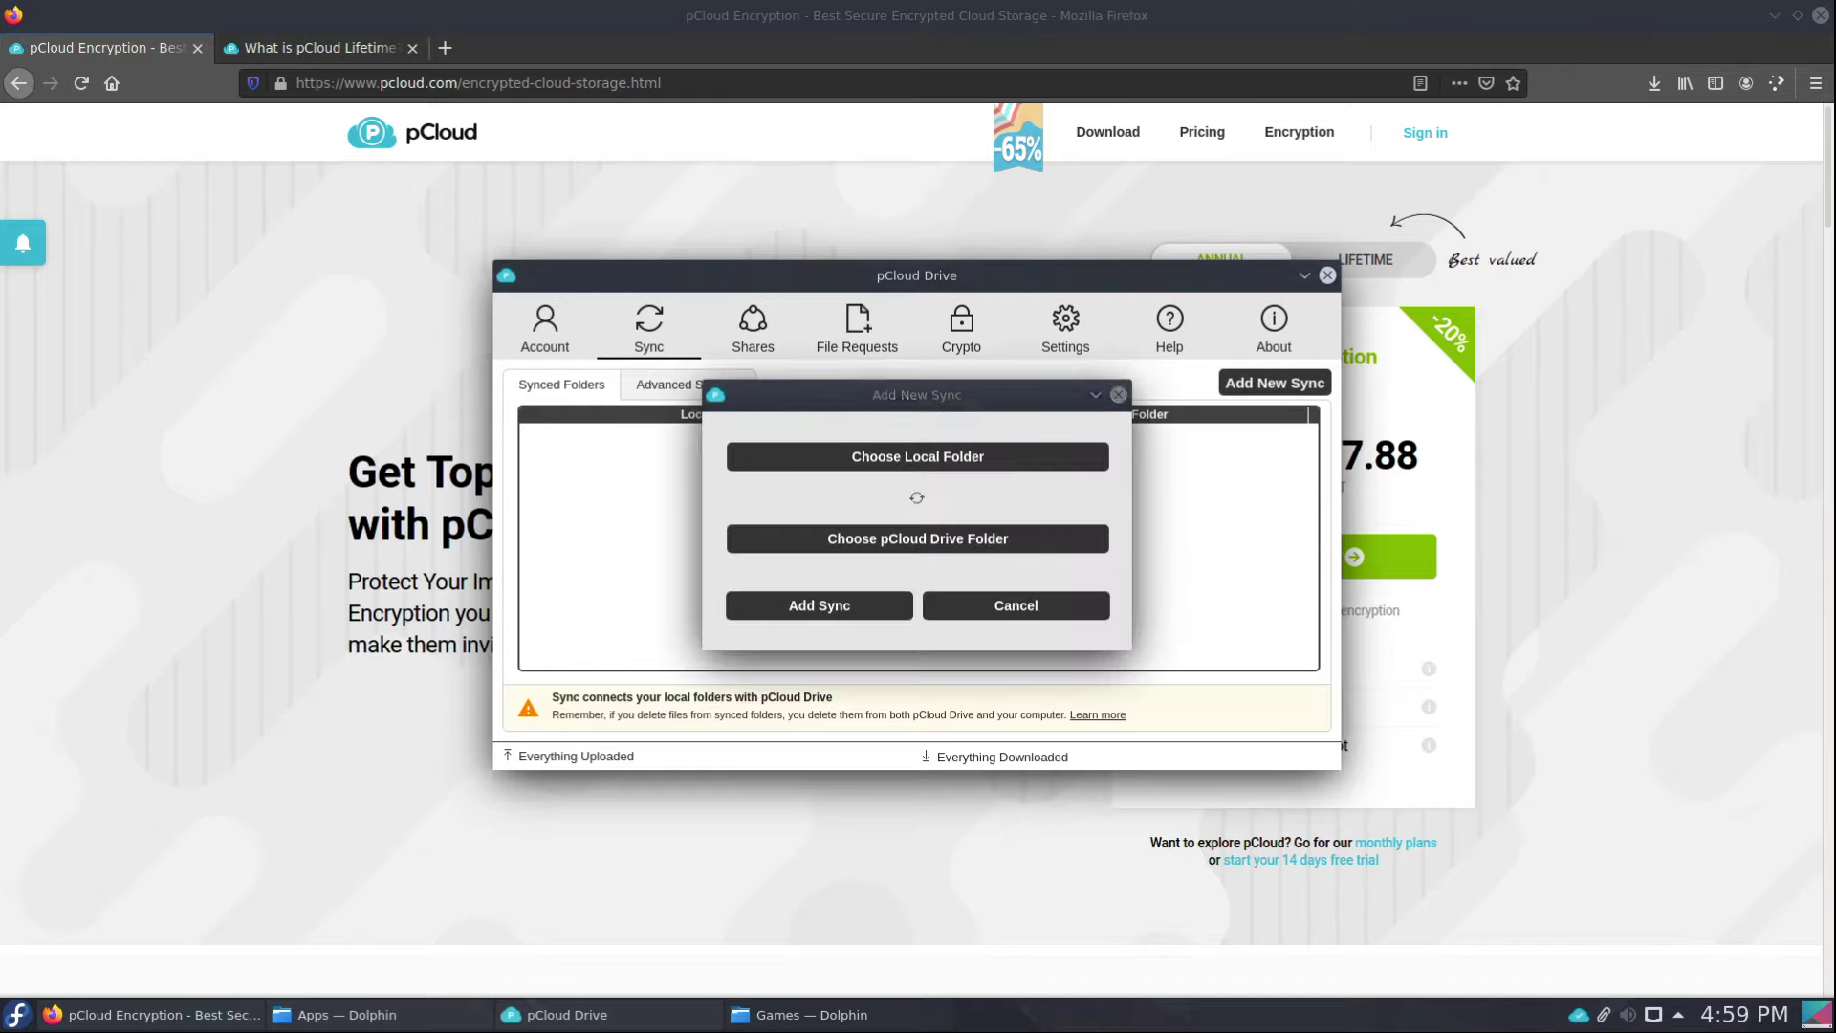
click(917, 456)
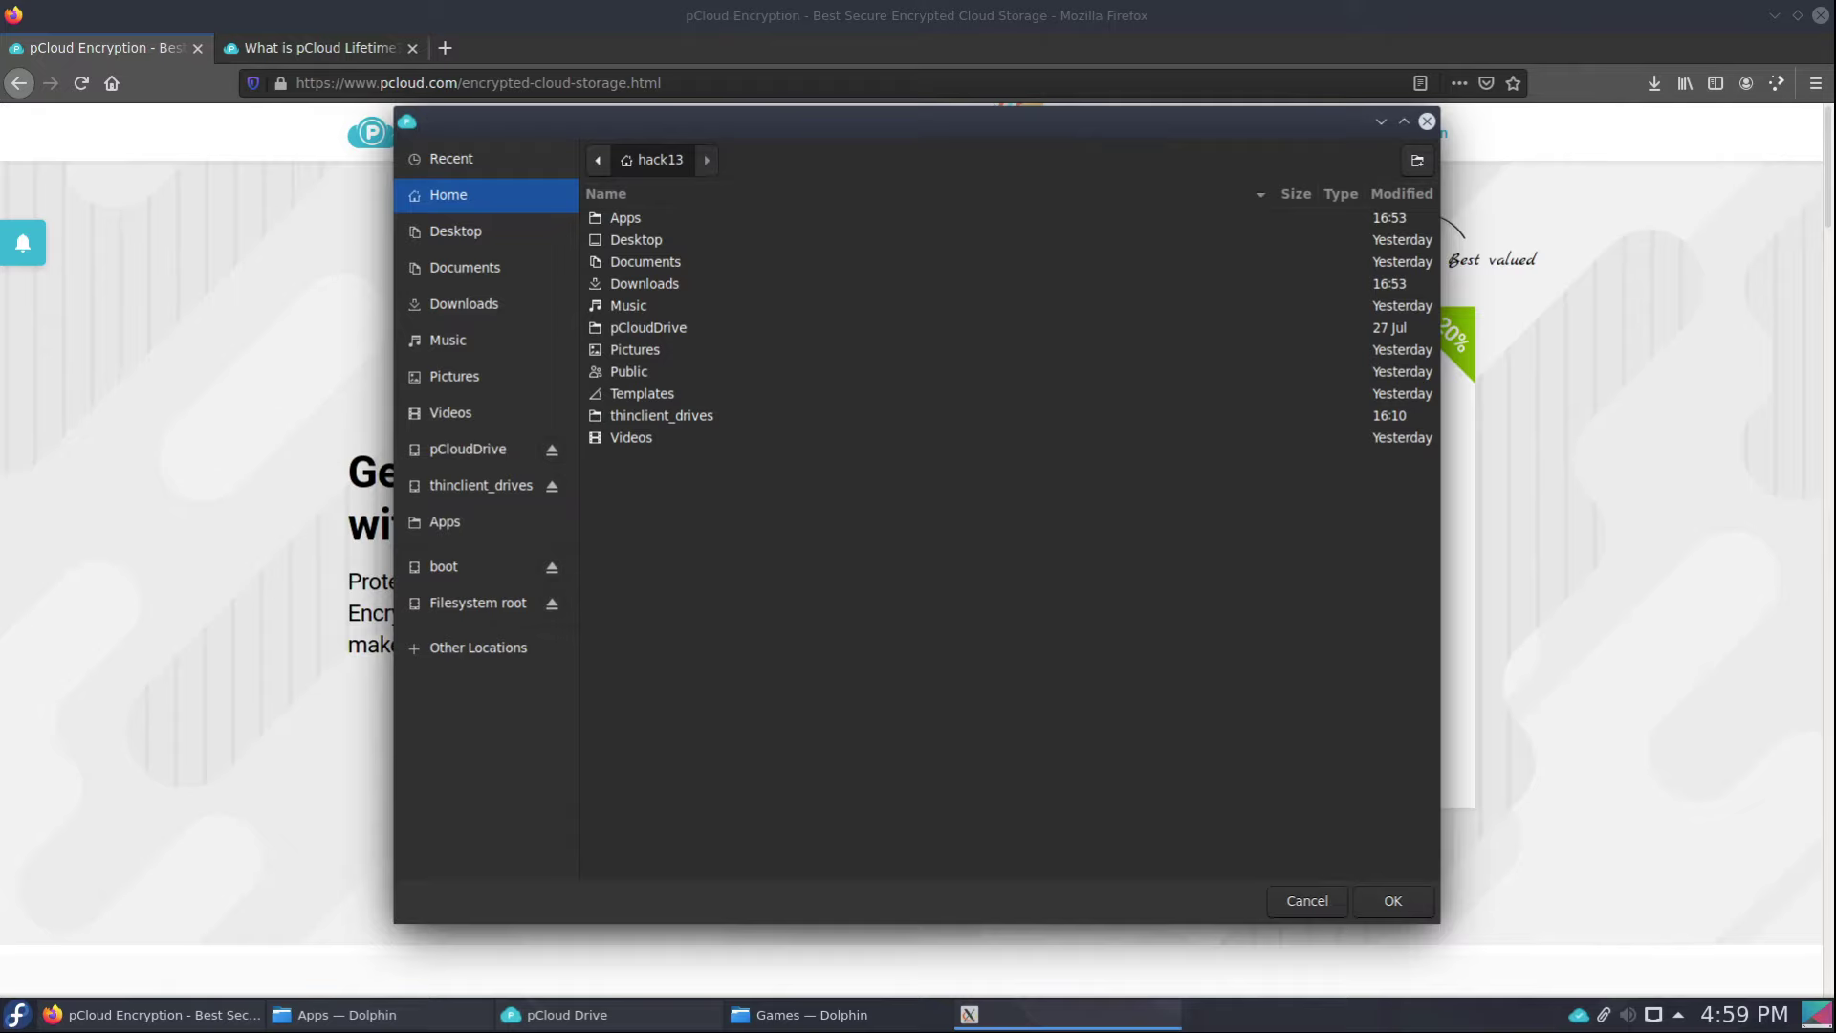
click(1417, 160)
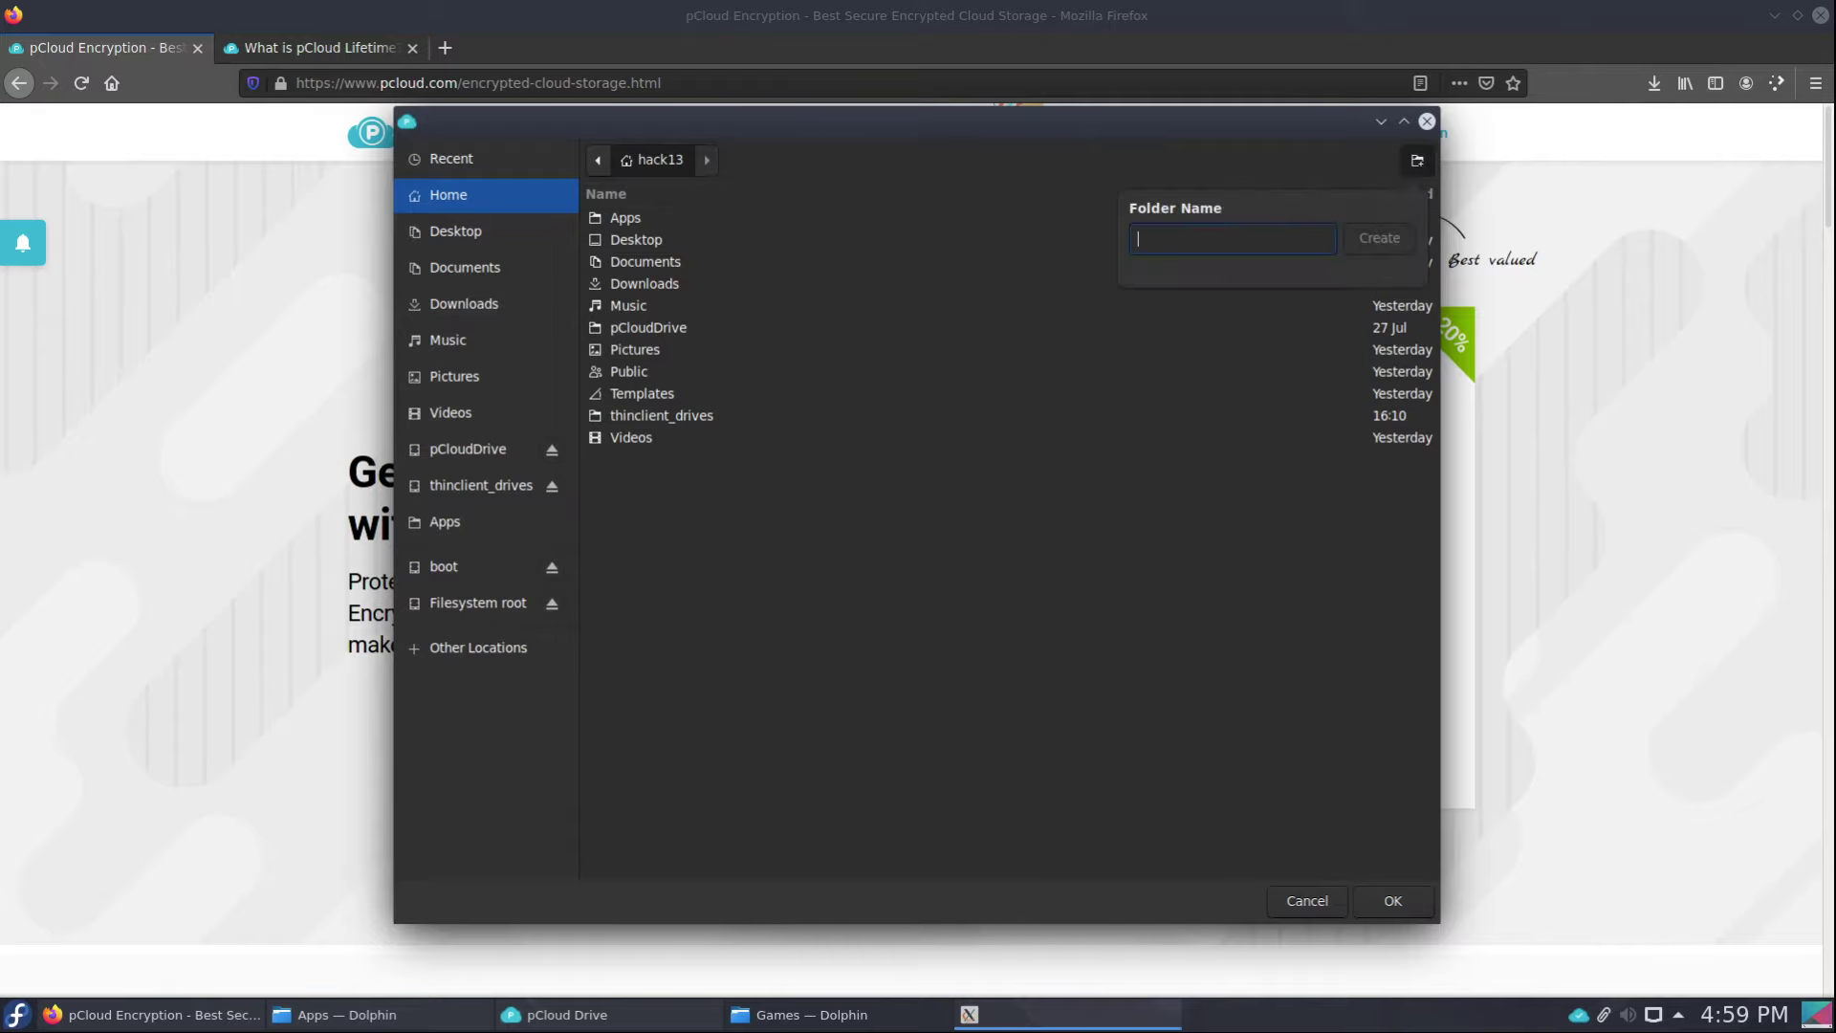
text(Games)
key(Return)
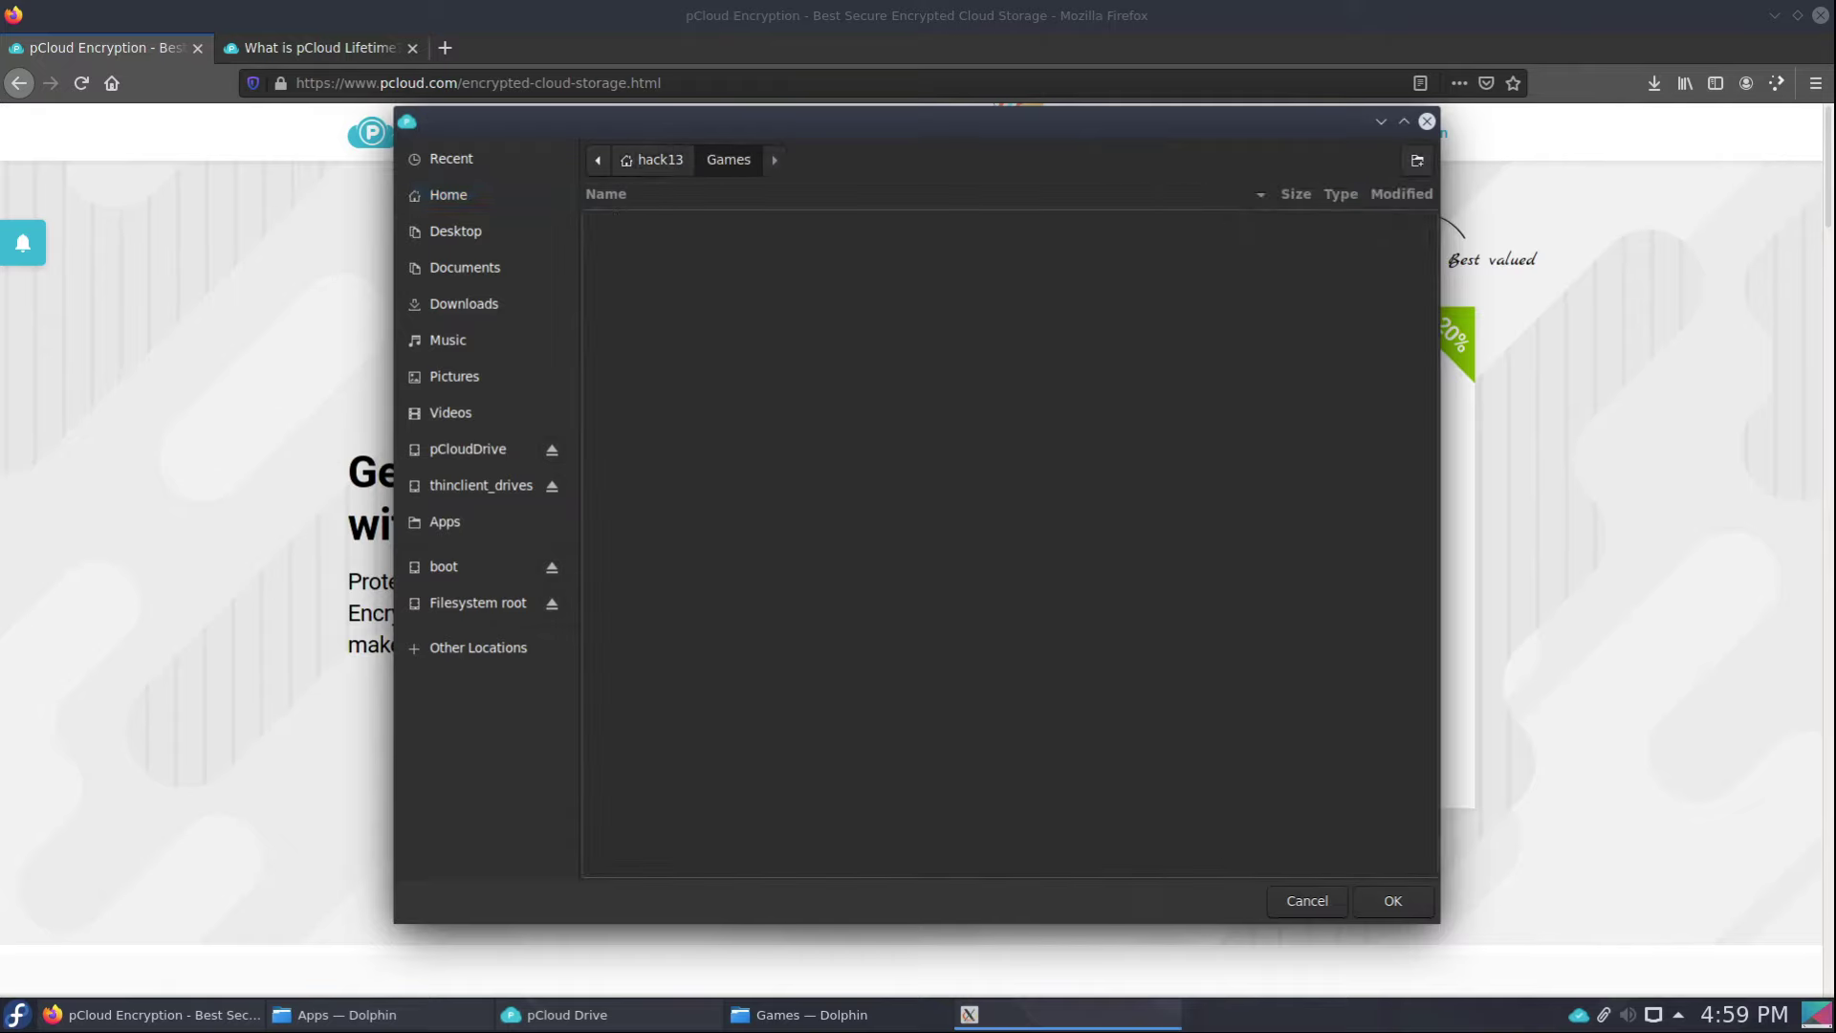
key(Return)
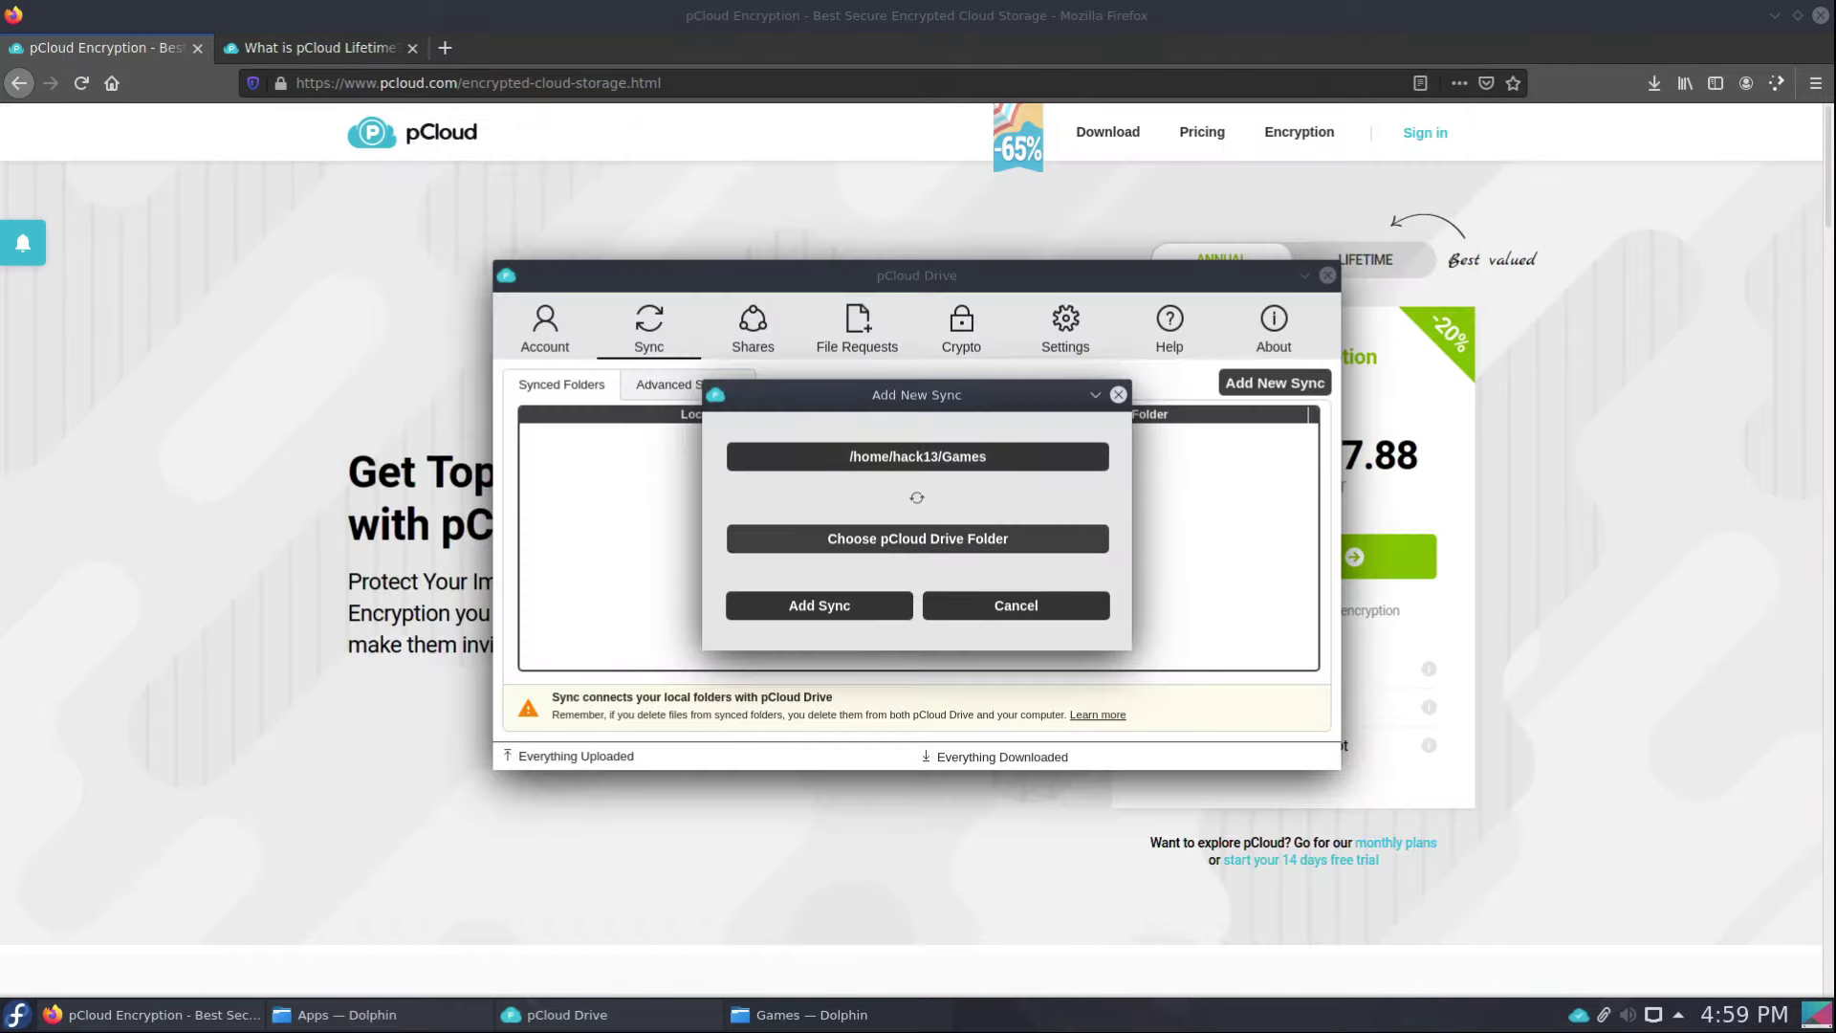
click(918, 536)
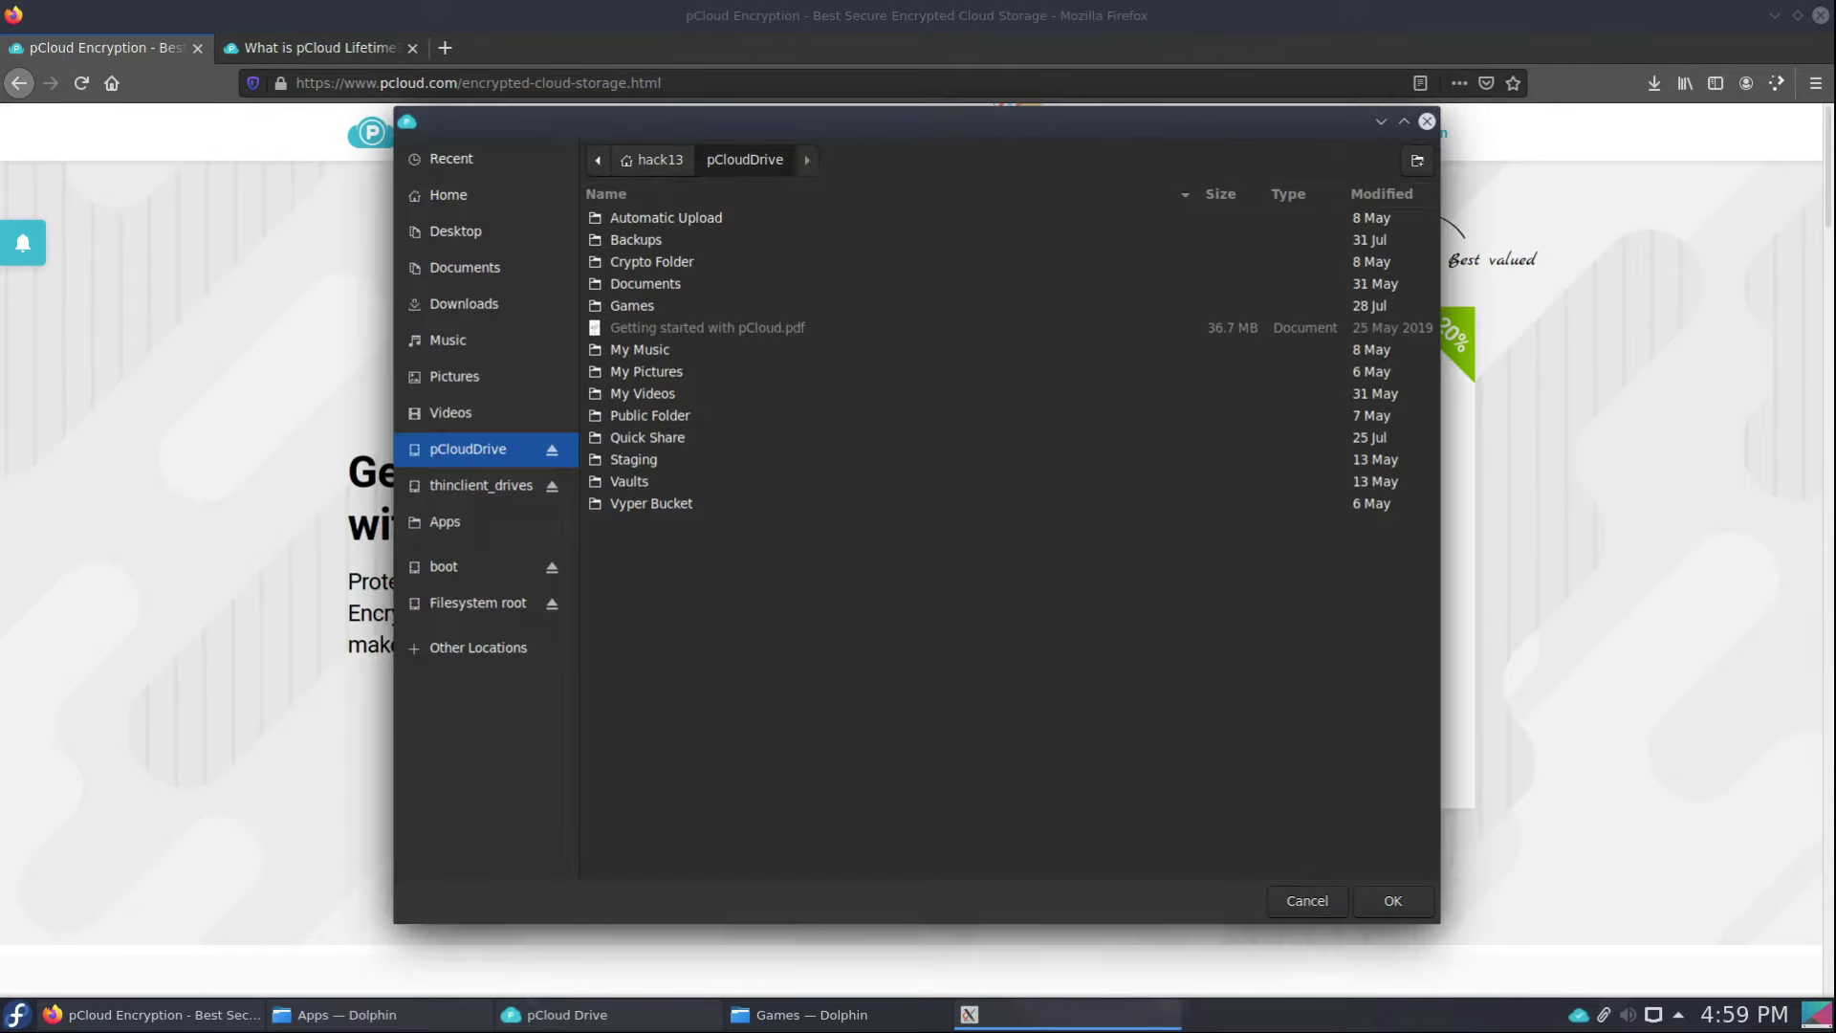
click(632, 305)
click(1392, 900)
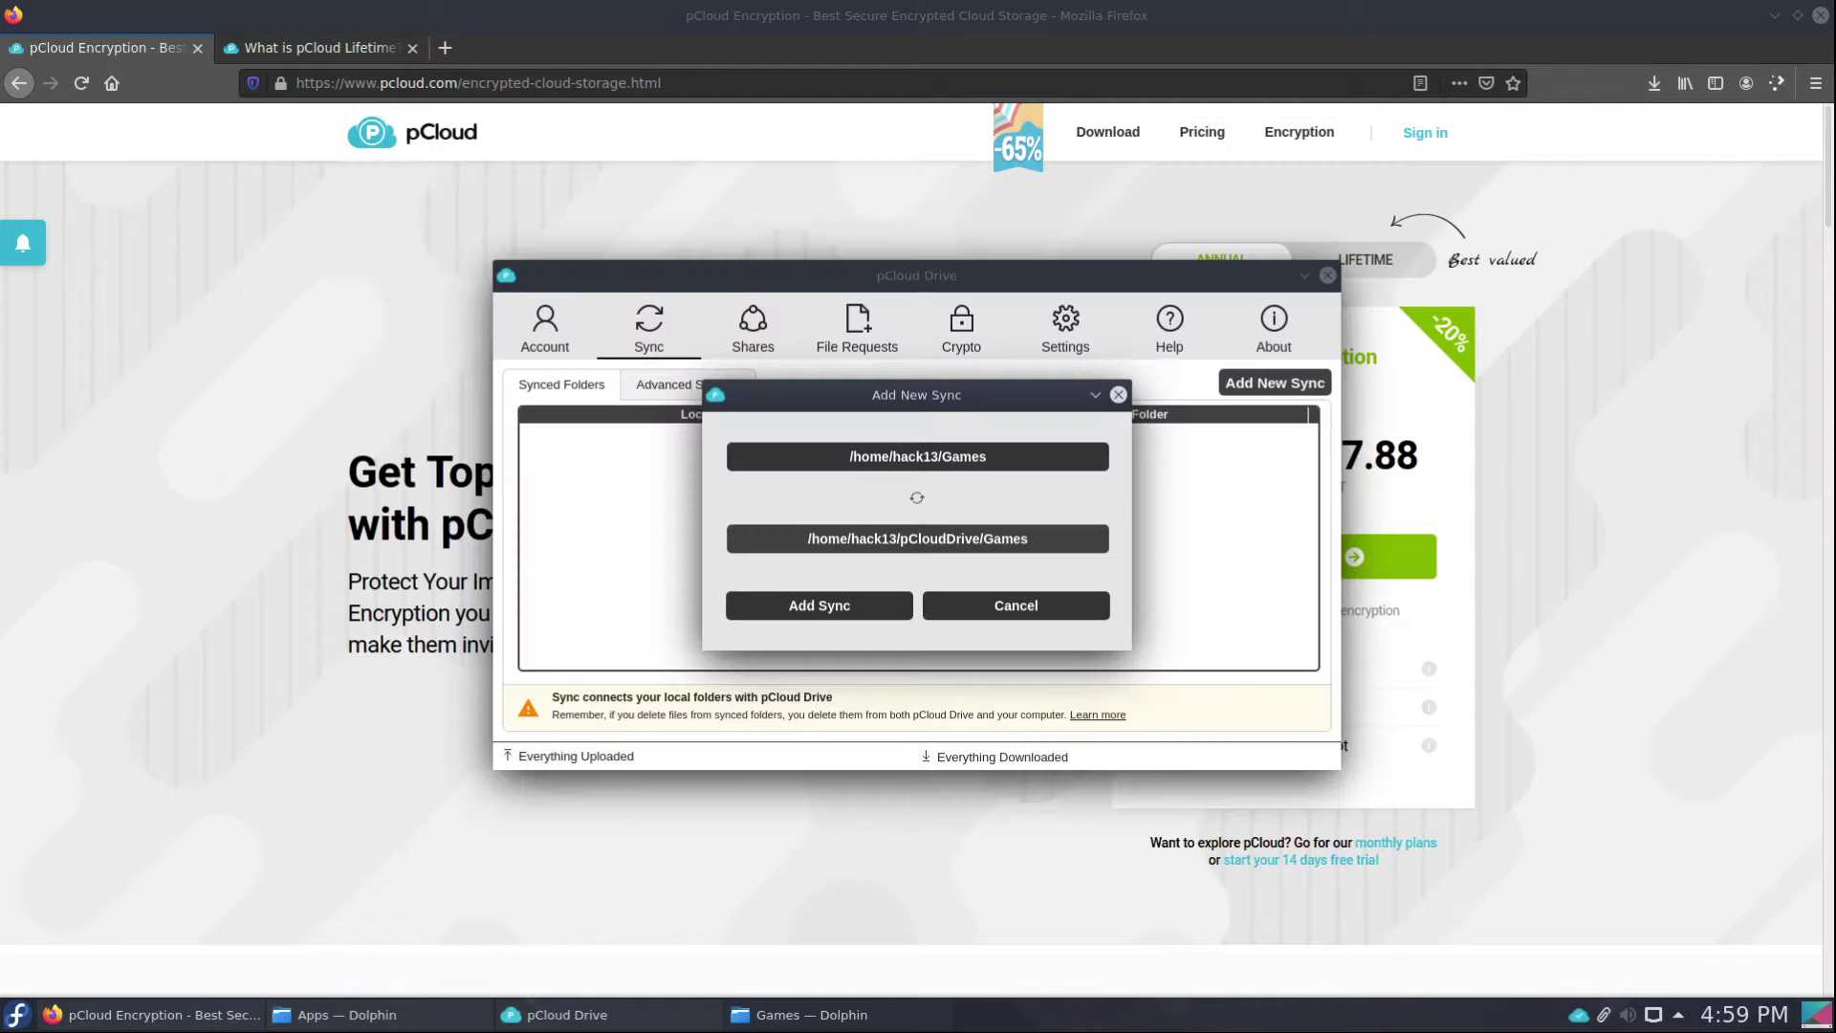
click(819, 605)
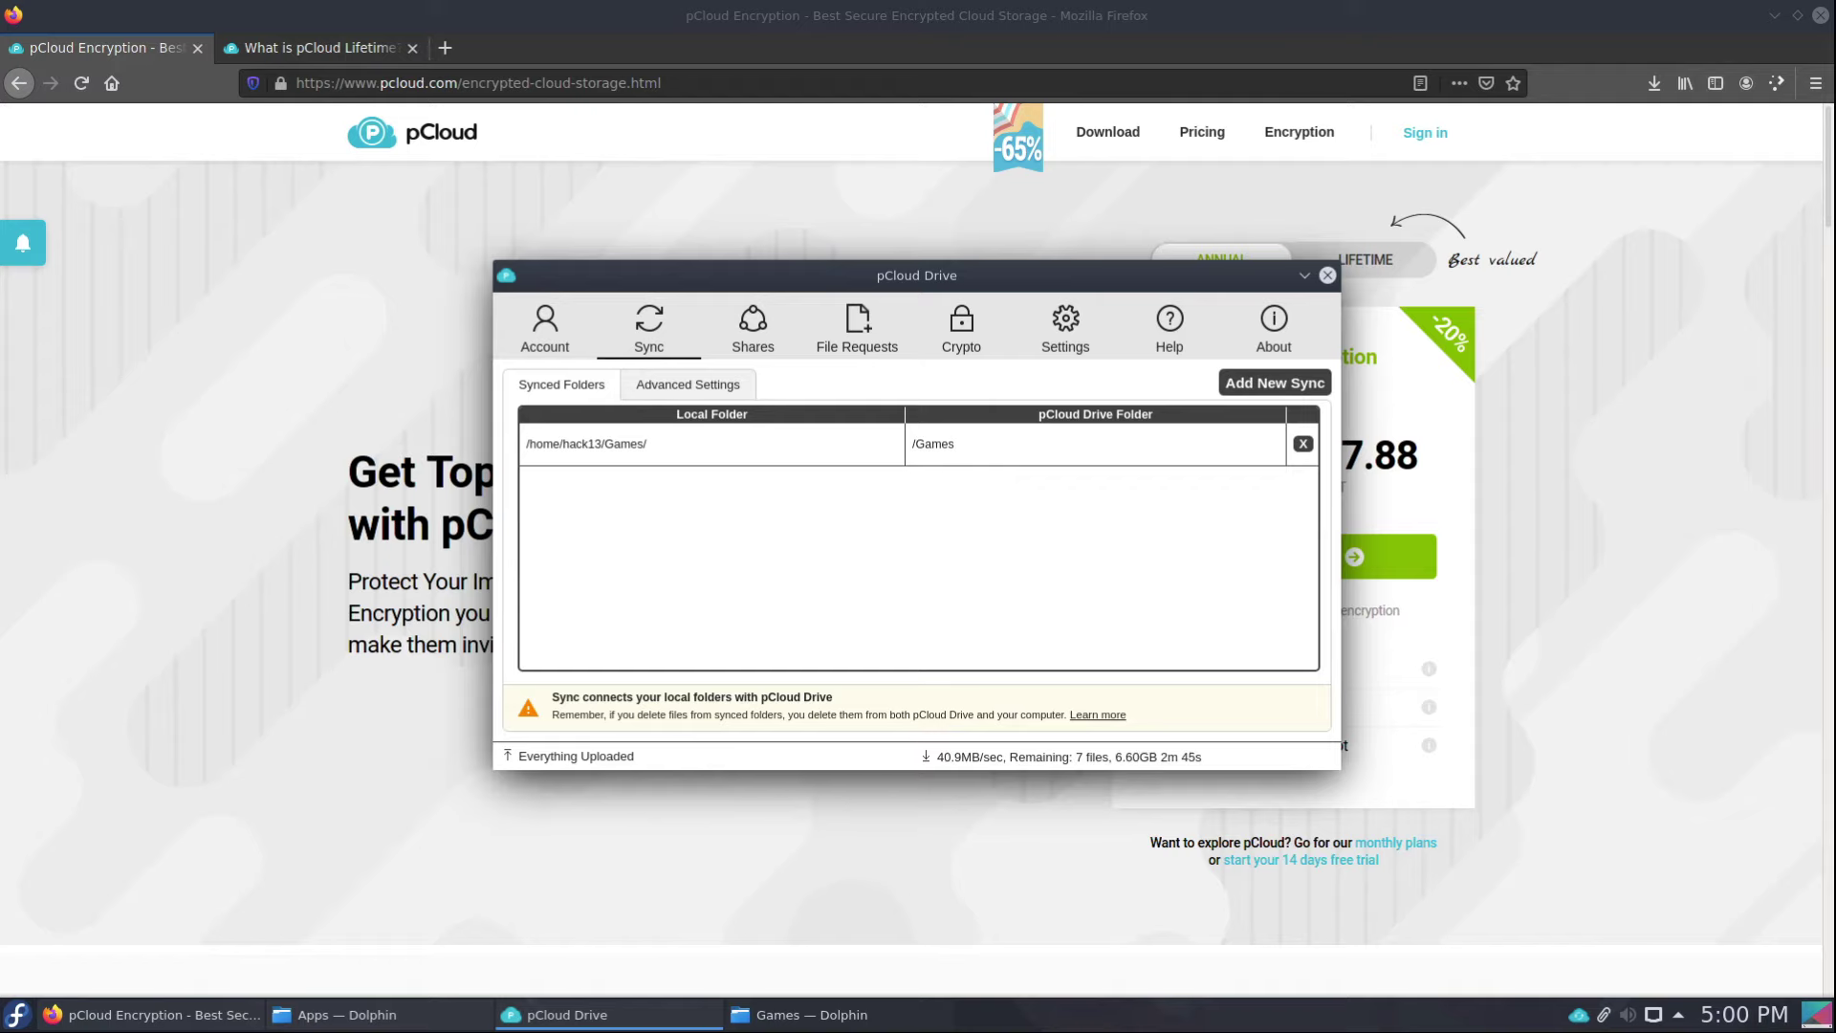
Step: Open the local home Games folder to see the arrived BIOSes folder, then close Dolphin
click(334, 1014)
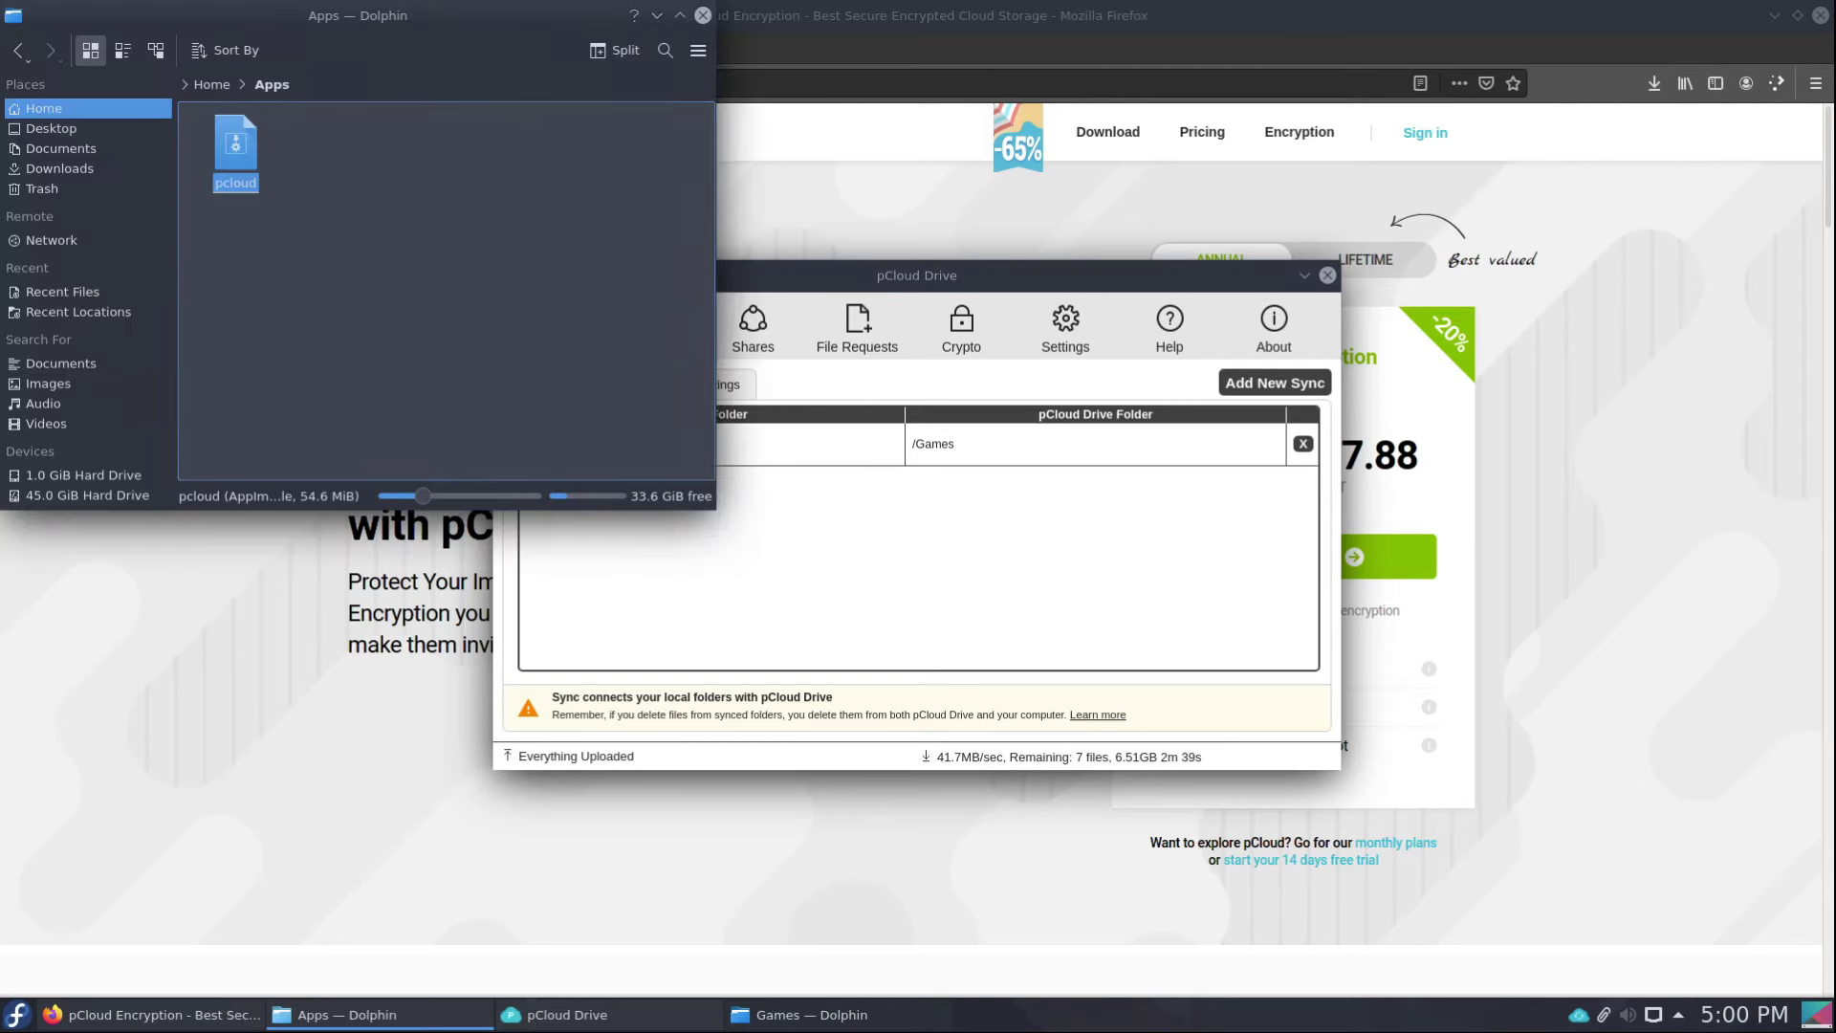
click(57, 108)
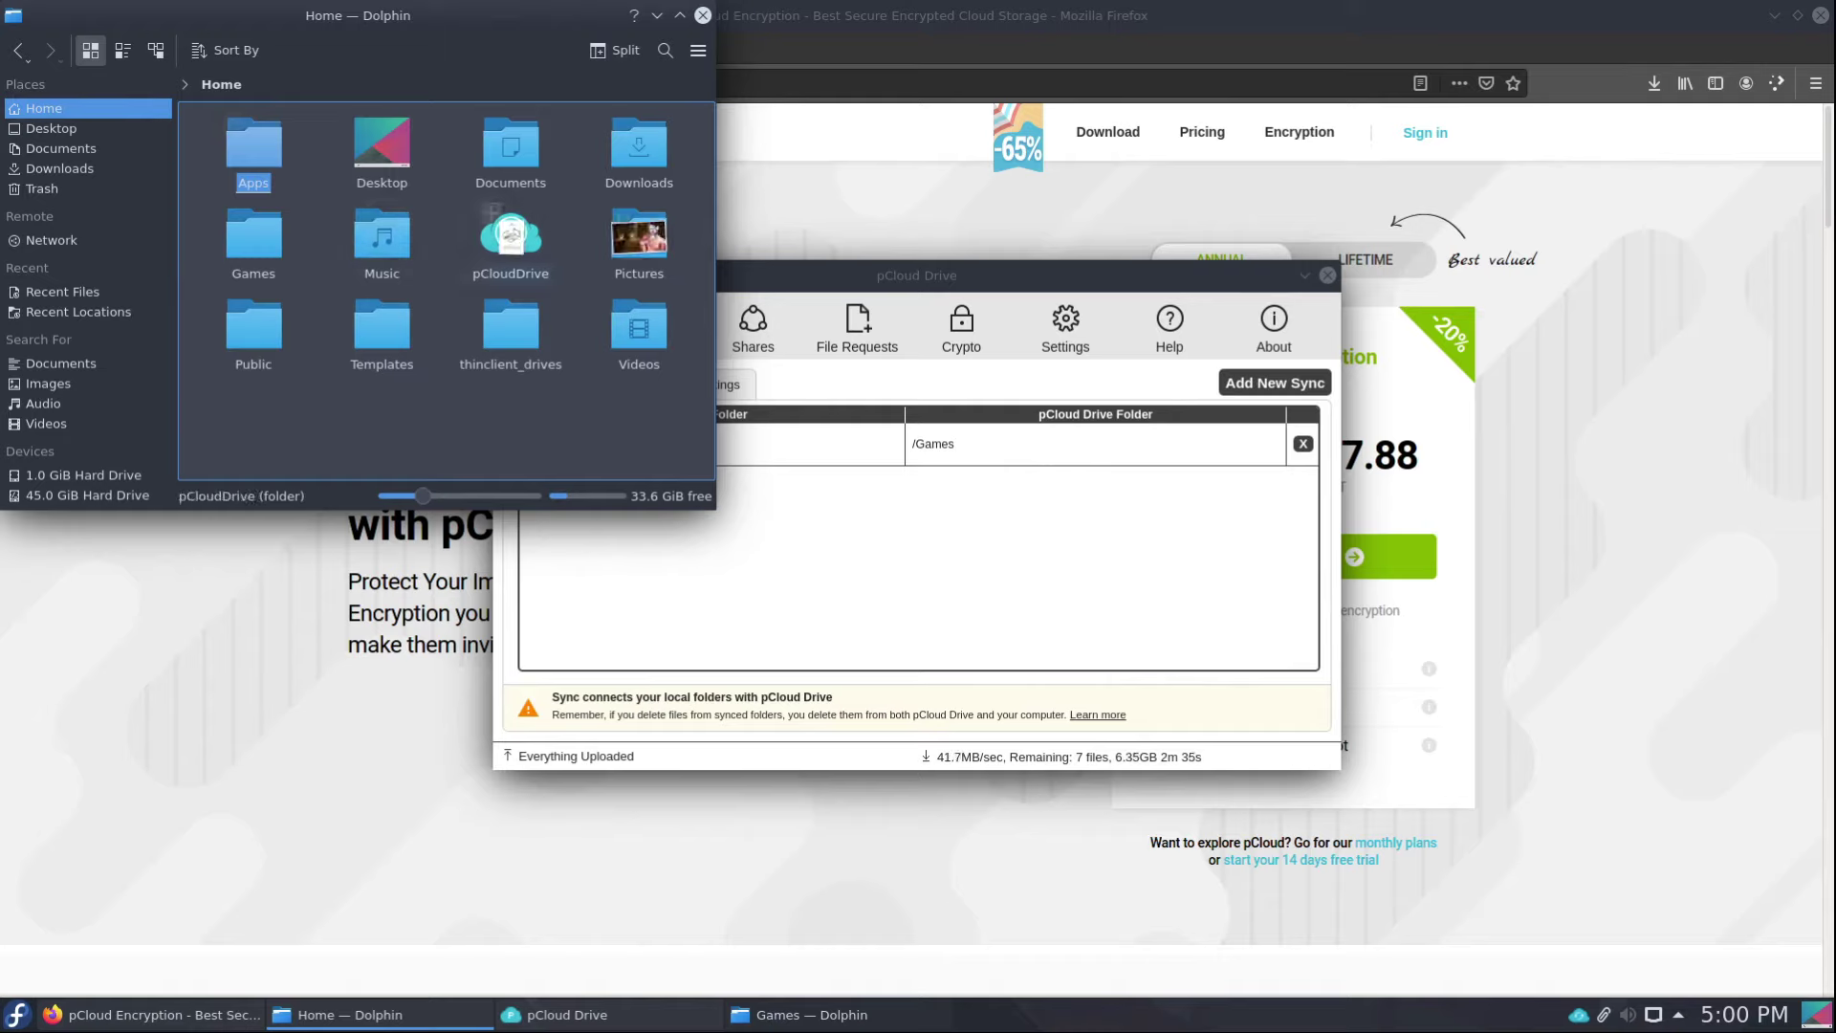
click(254, 235)
double_click(253, 235)
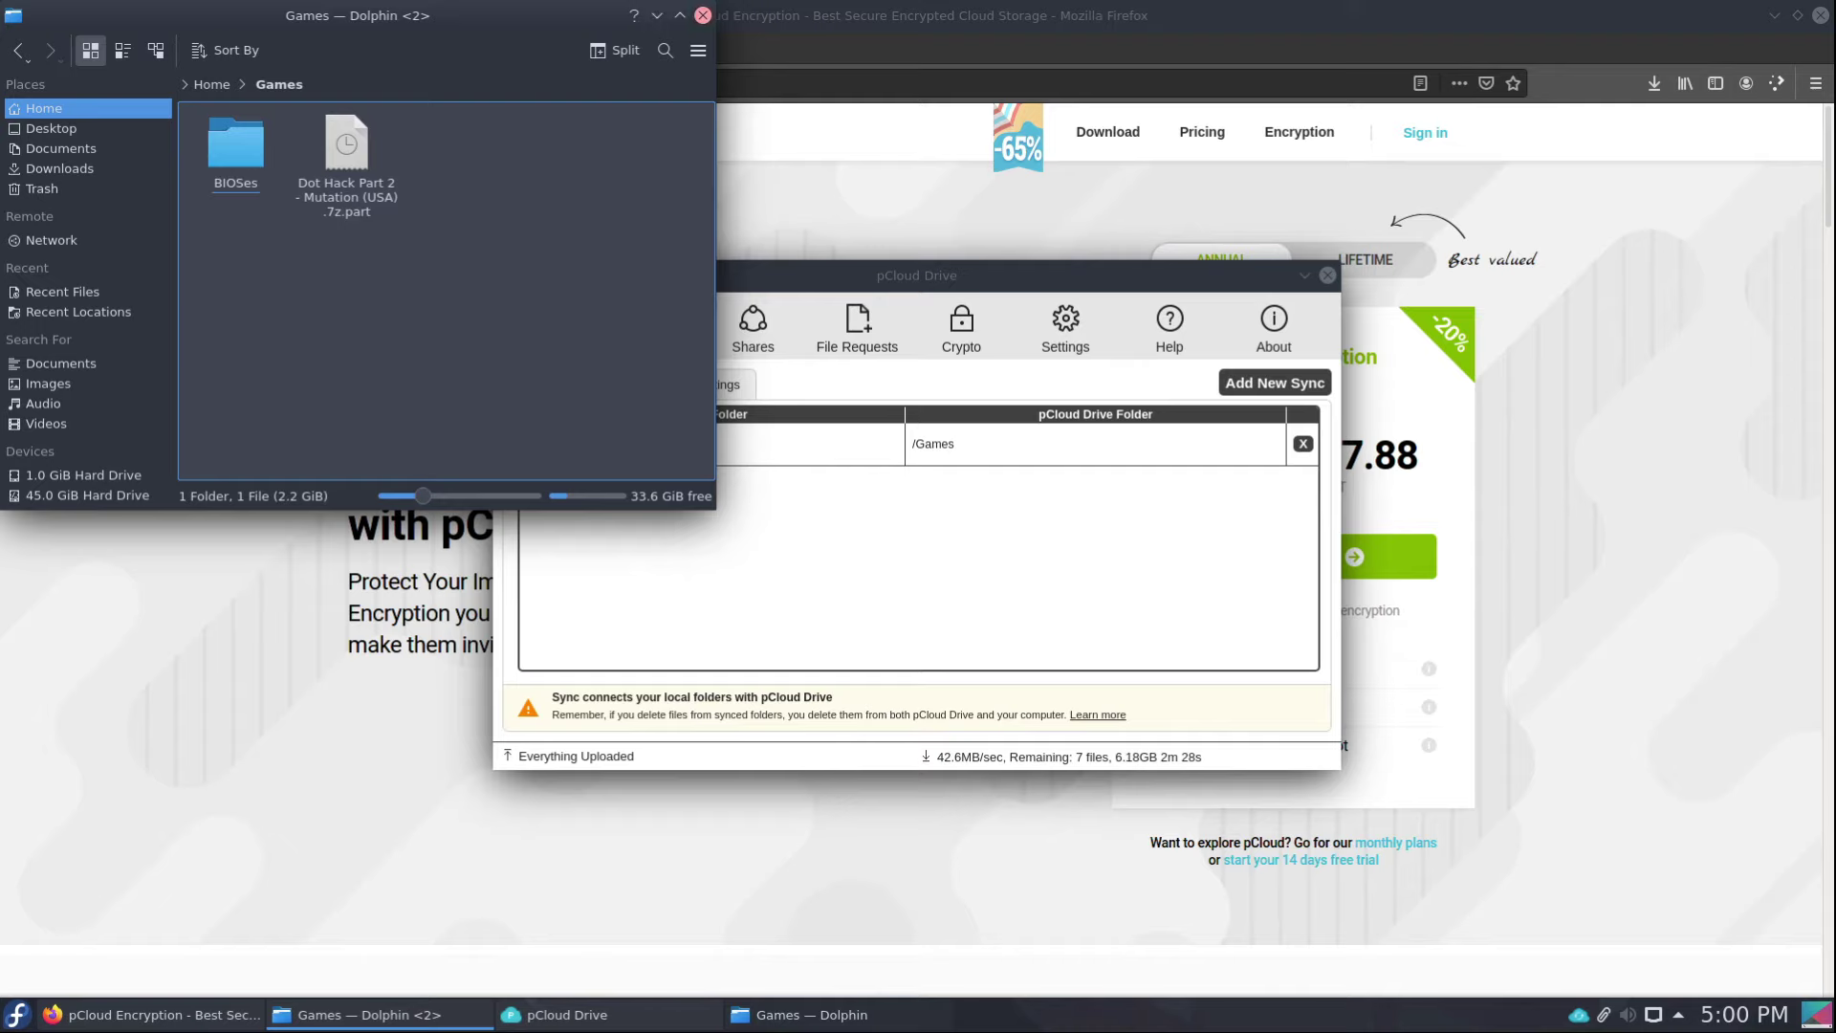
click(703, 16)
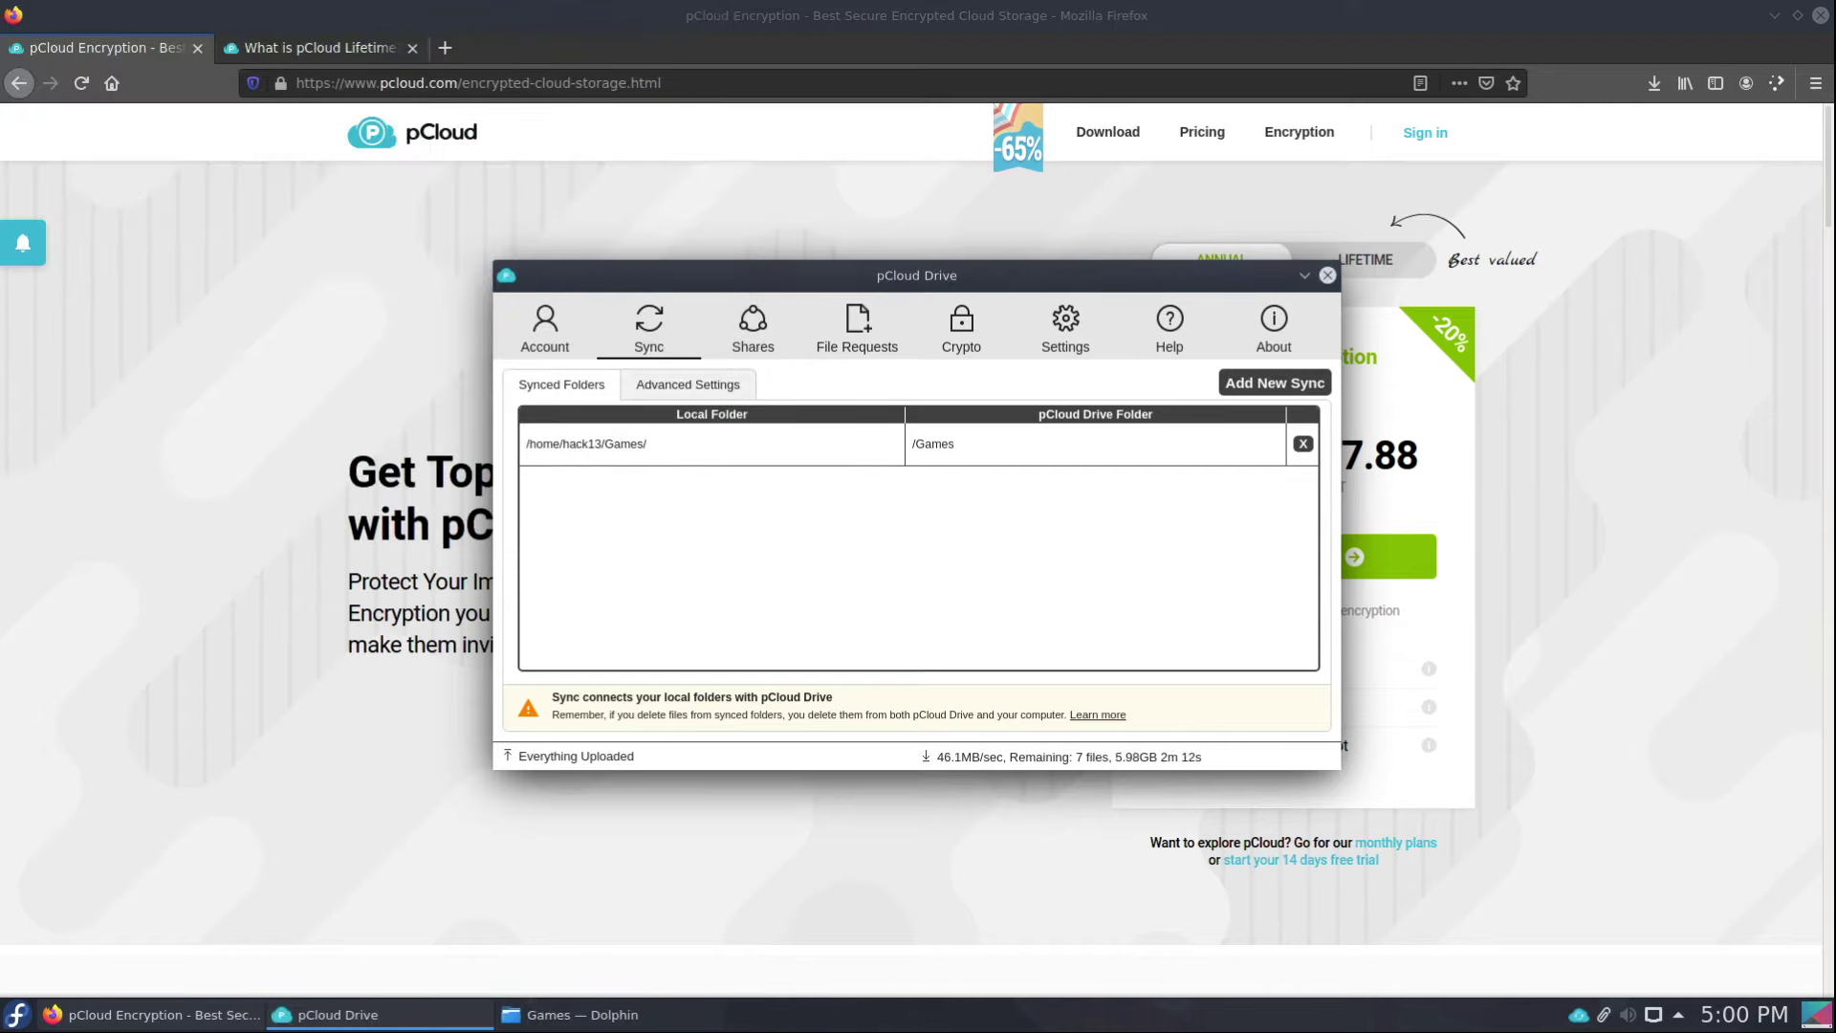
Step: Open the Shares section to display the empty My Shares list
click(753, 325)
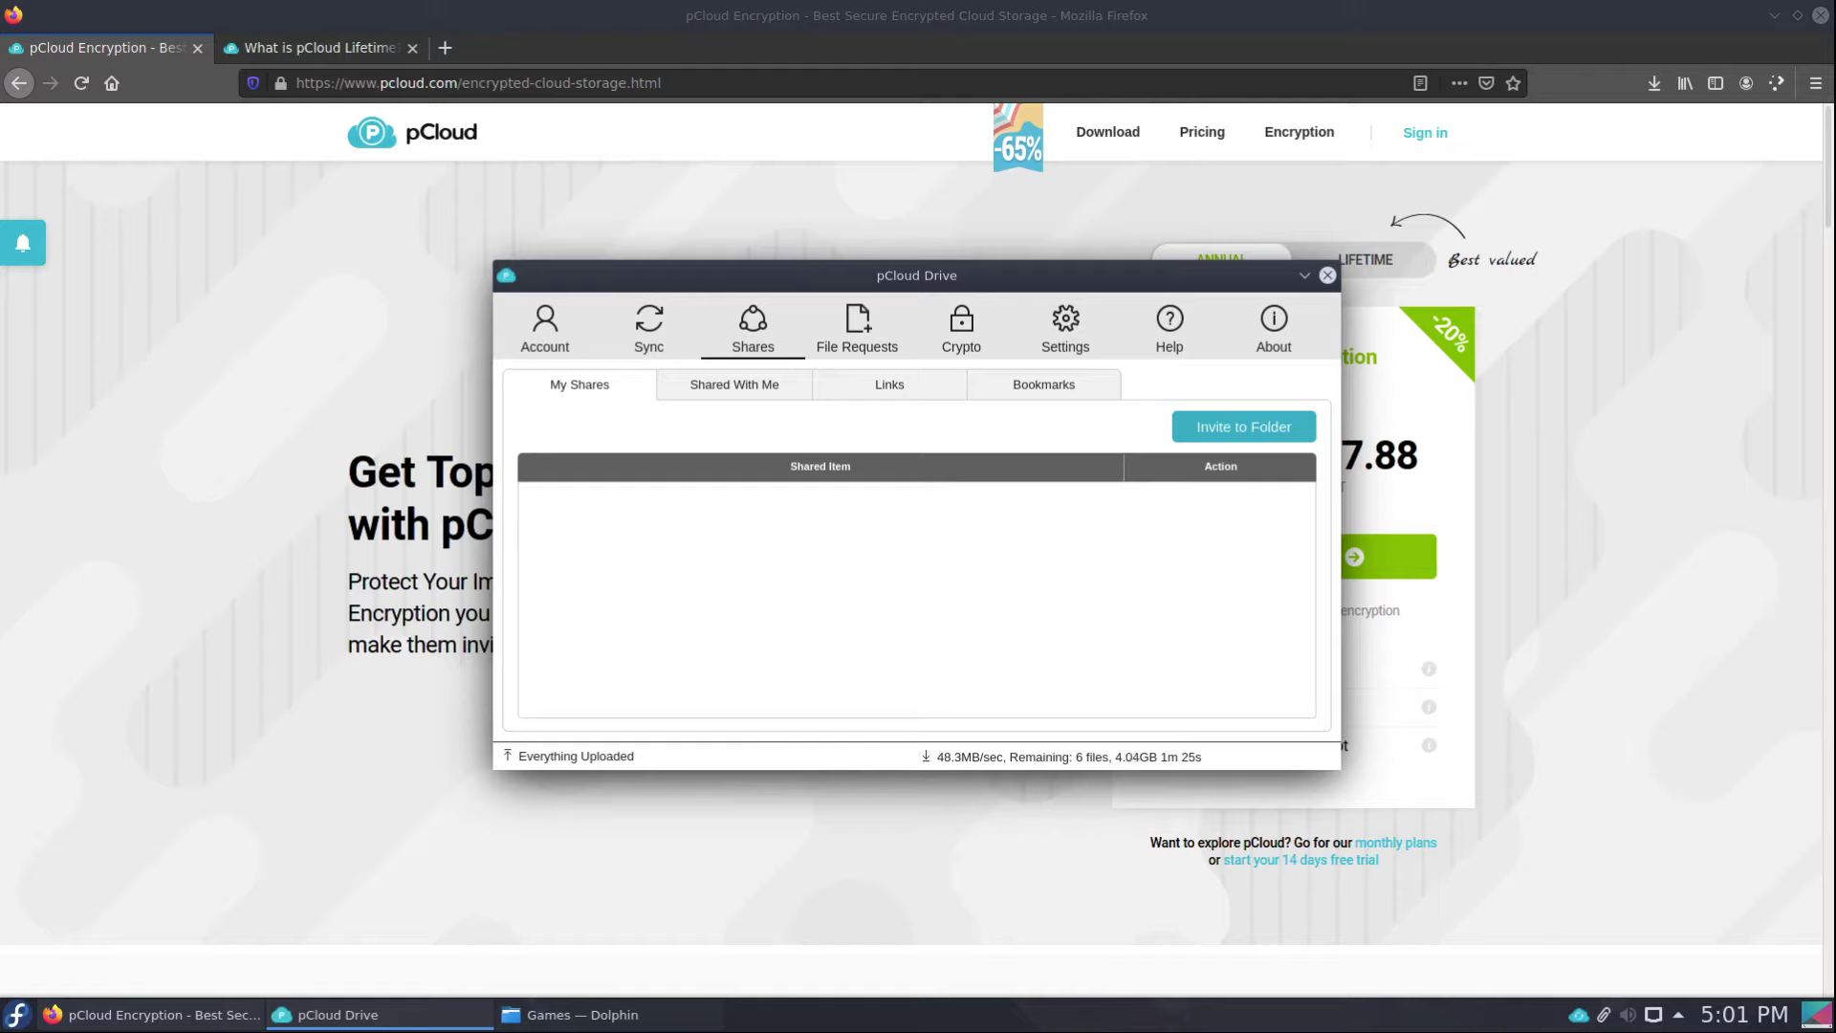
Step: From the shared links list, choose to create a new share link, bringing up pCloud's sign-in form
click(889, 383)
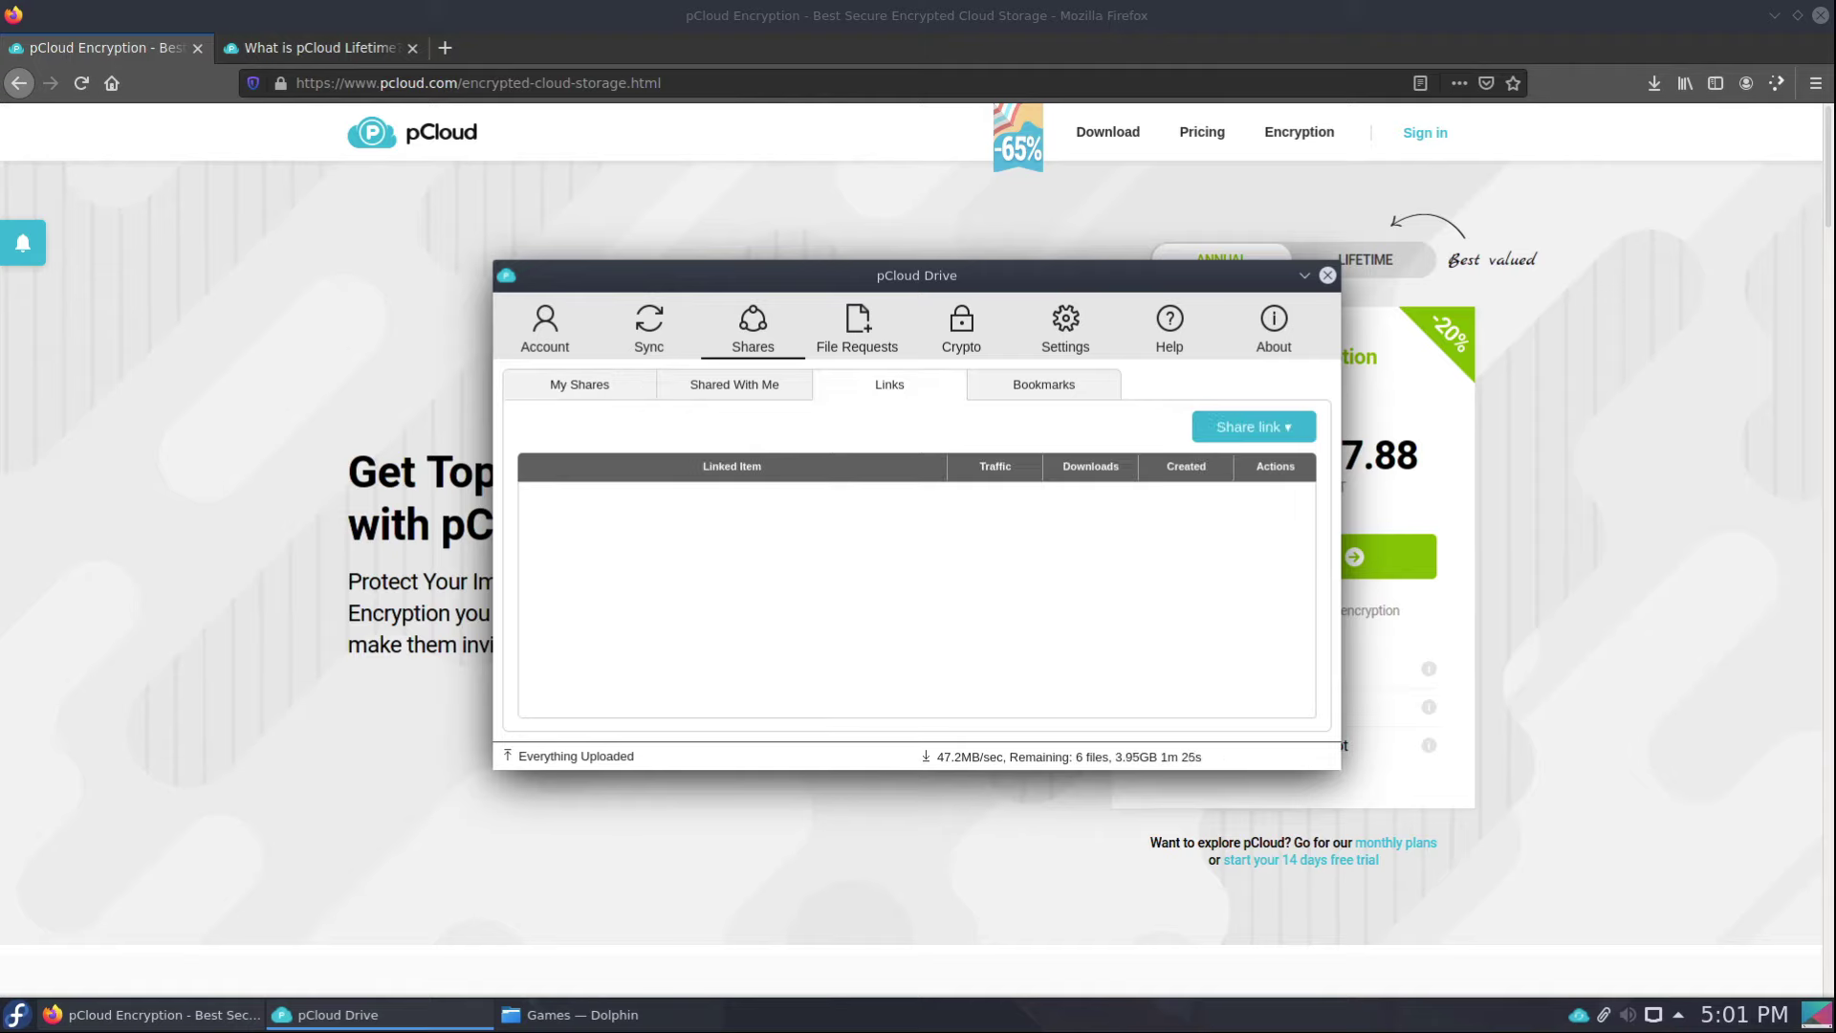
click(1253, 426)
click(1253, 426)
click(1254, 427)
click(1254, 427)
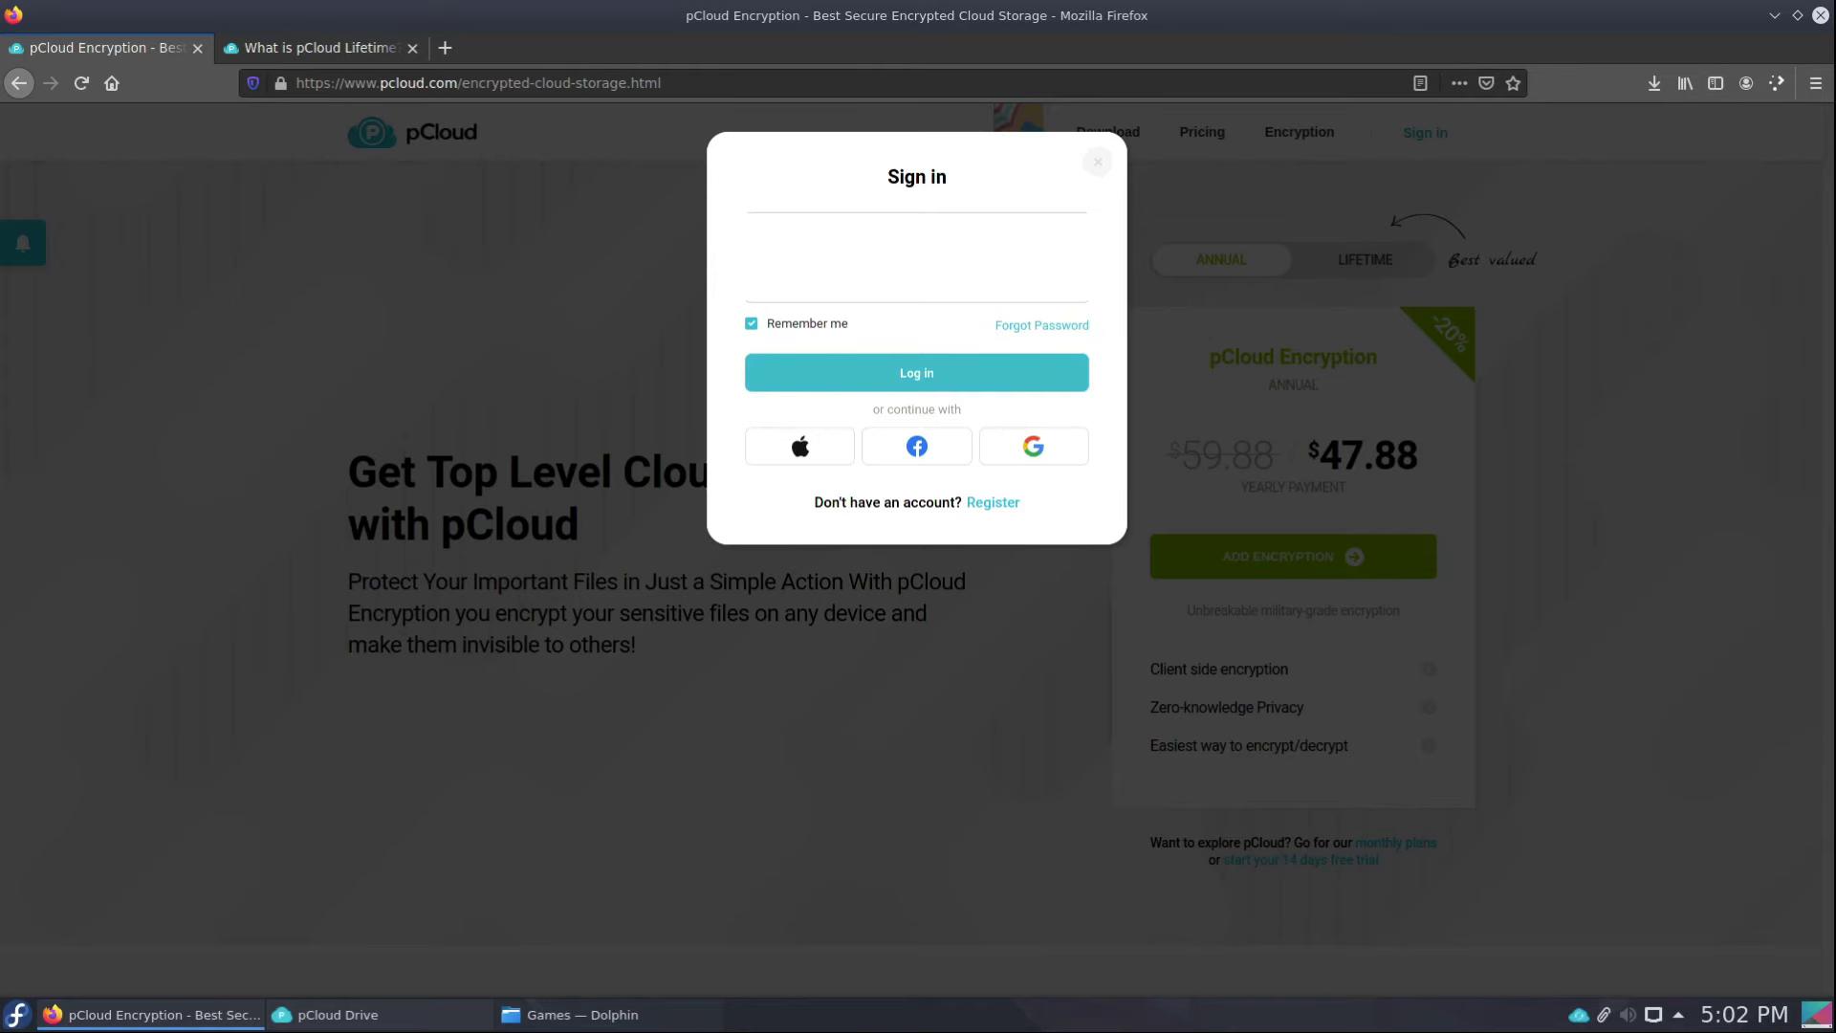
Step: Submit the pCloud sign-in details and reach the my.pcloud.com File Manager
key(Return)
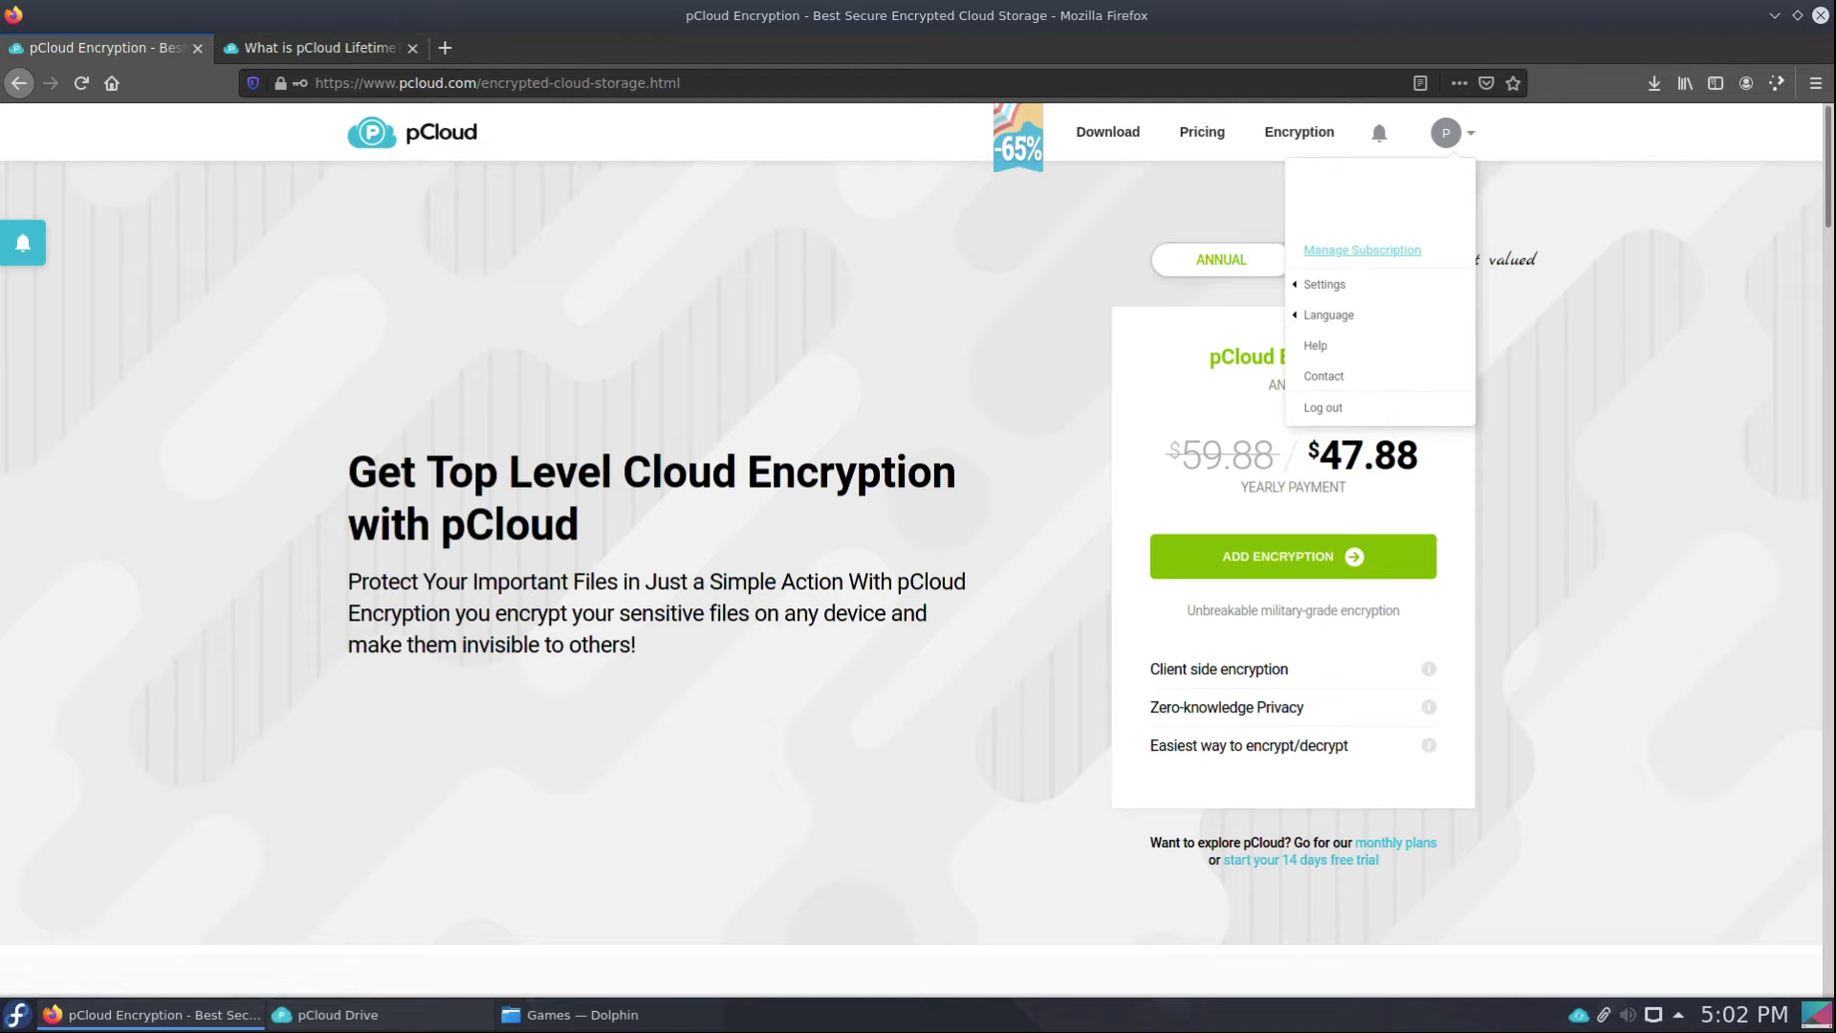
mouse_move(1415, 285)
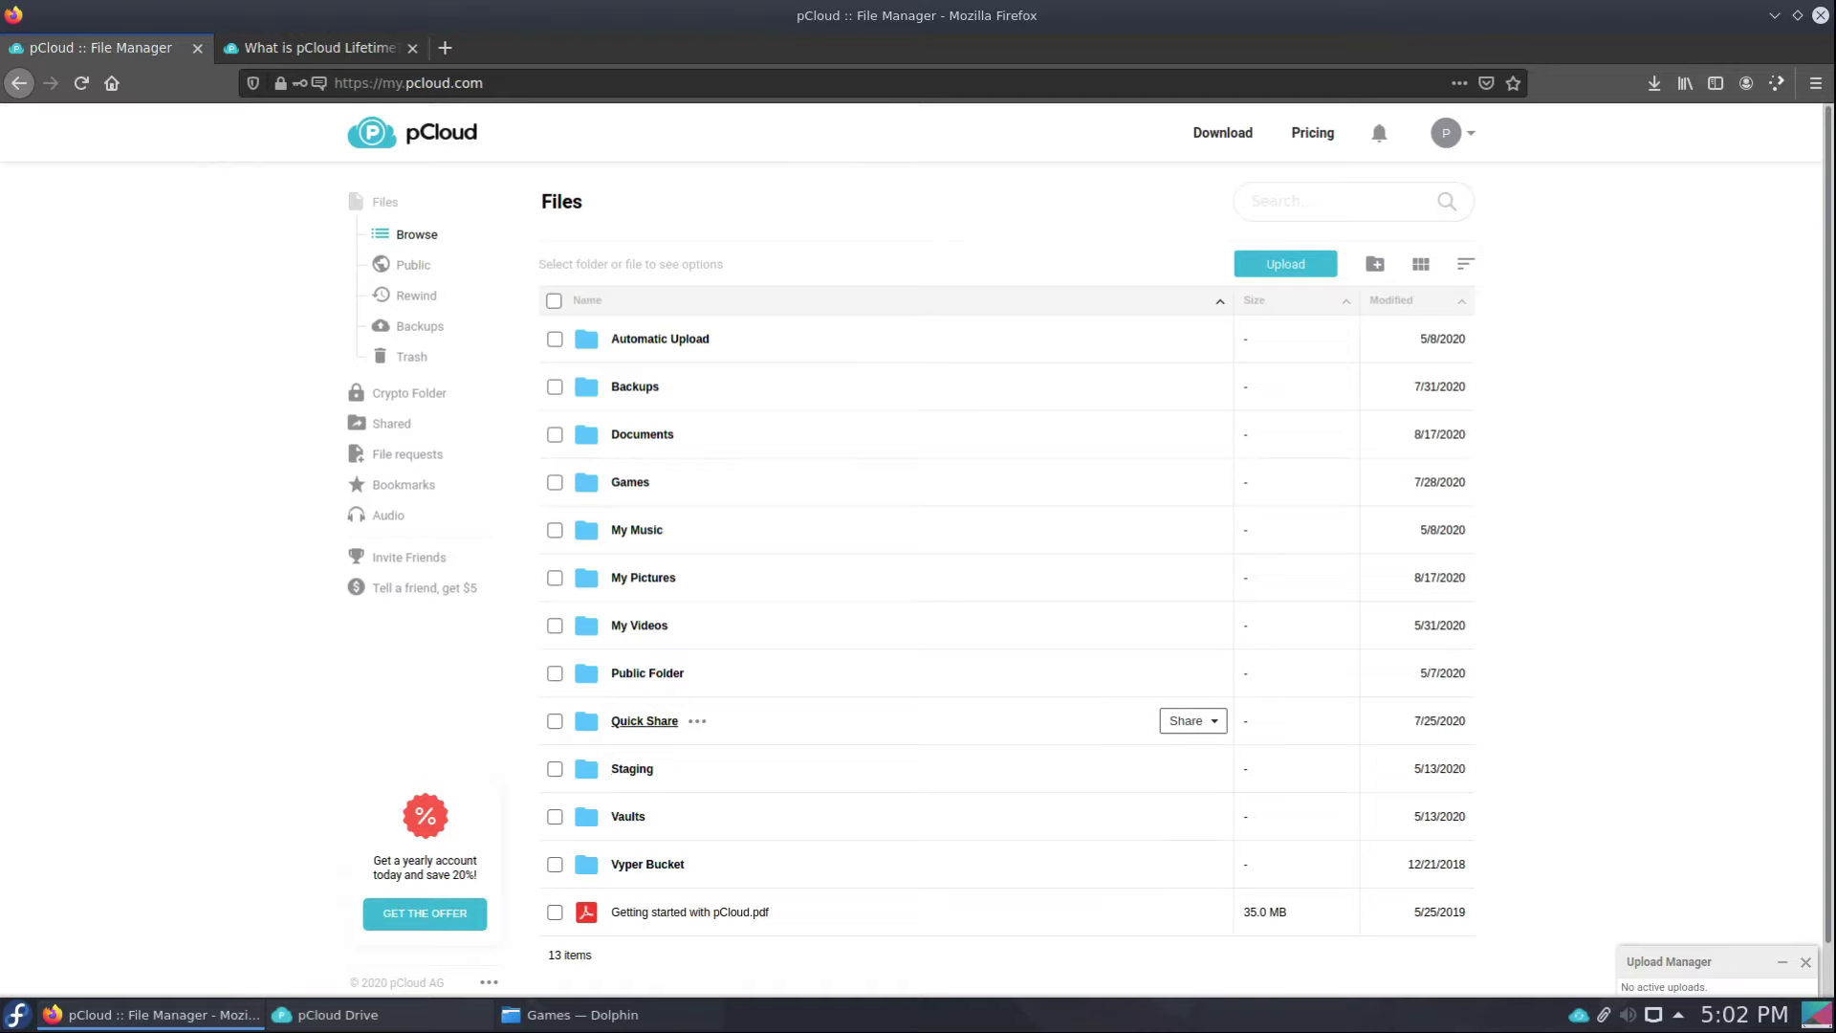
click(644, 720)
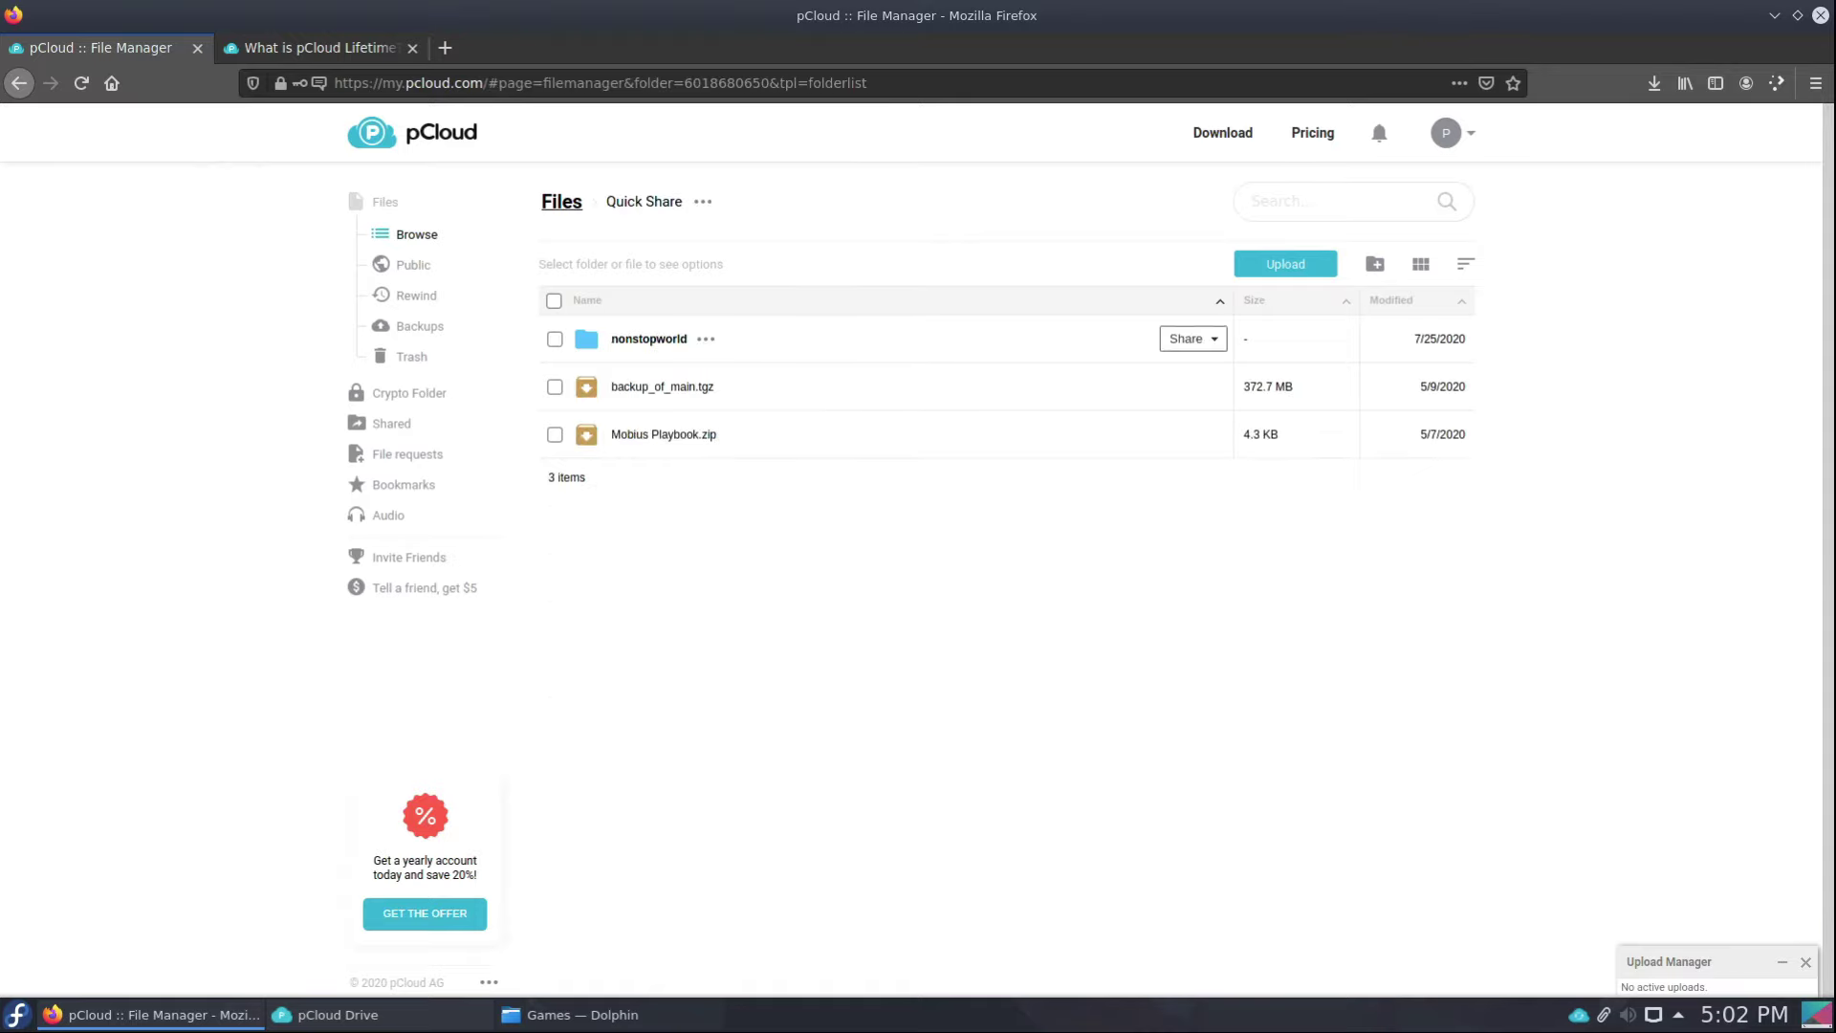
click(648, 338)
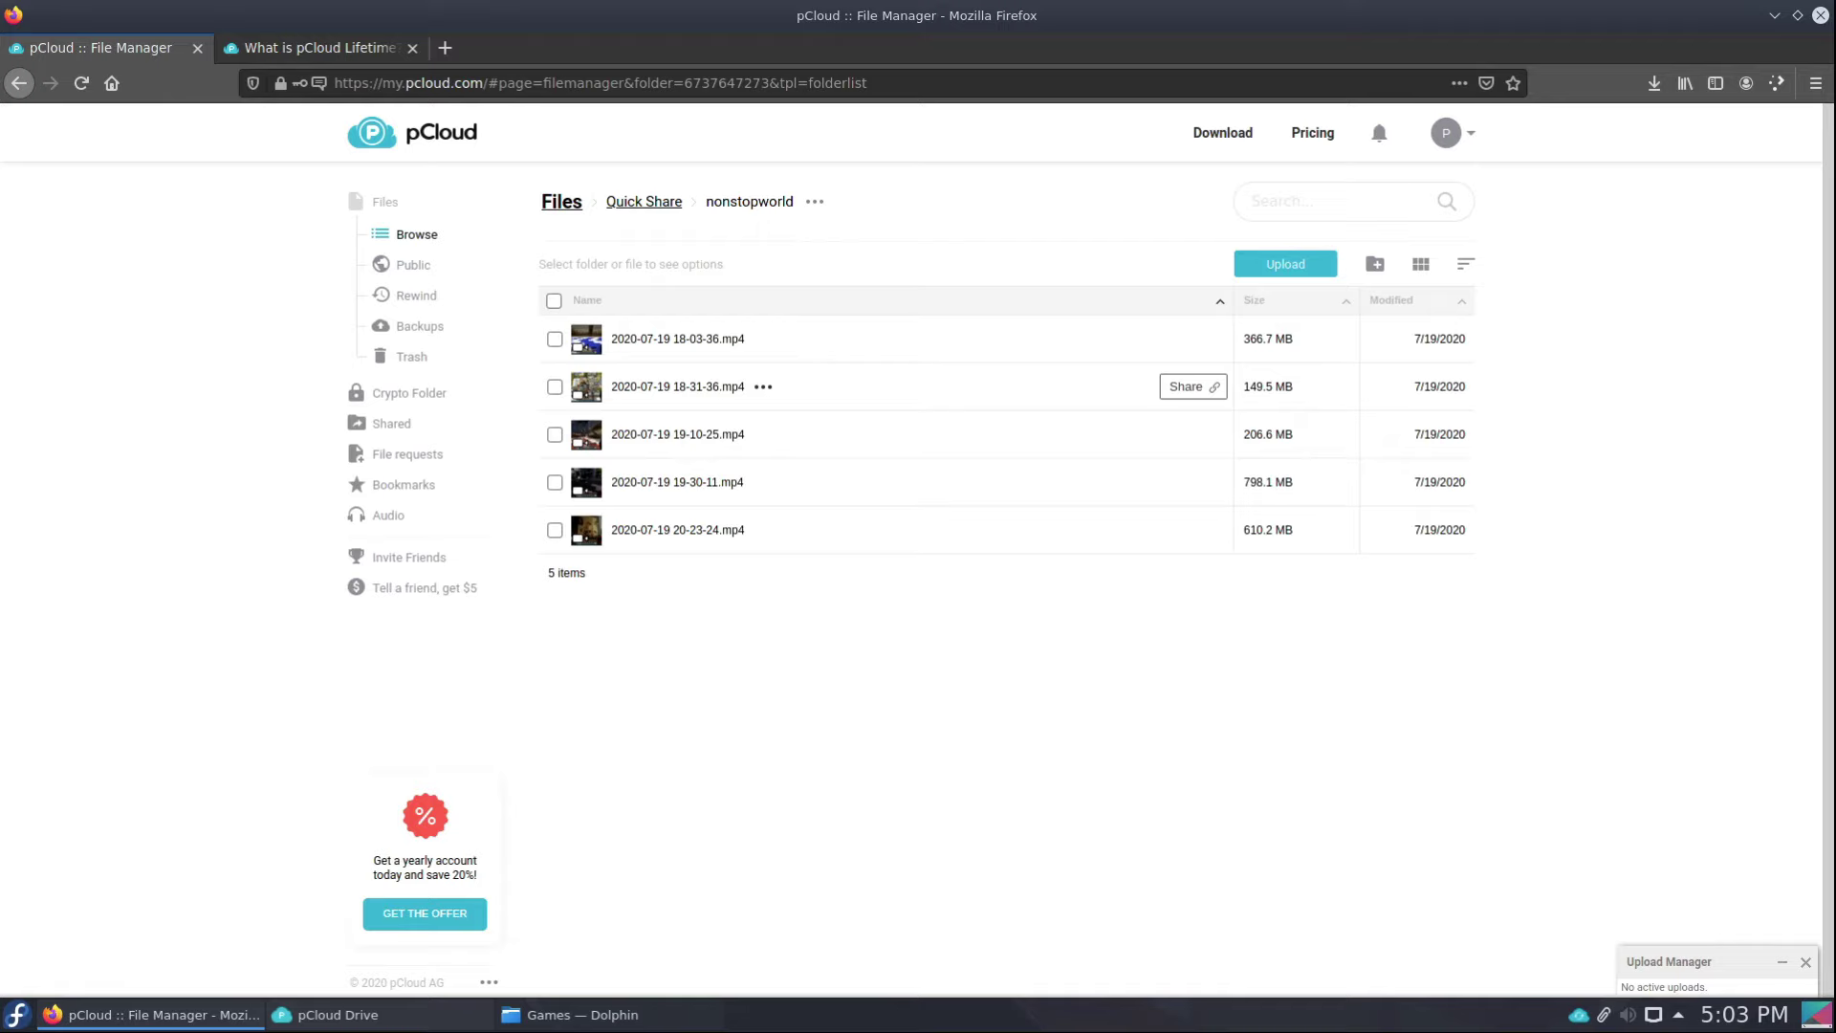
click(1192, 386)
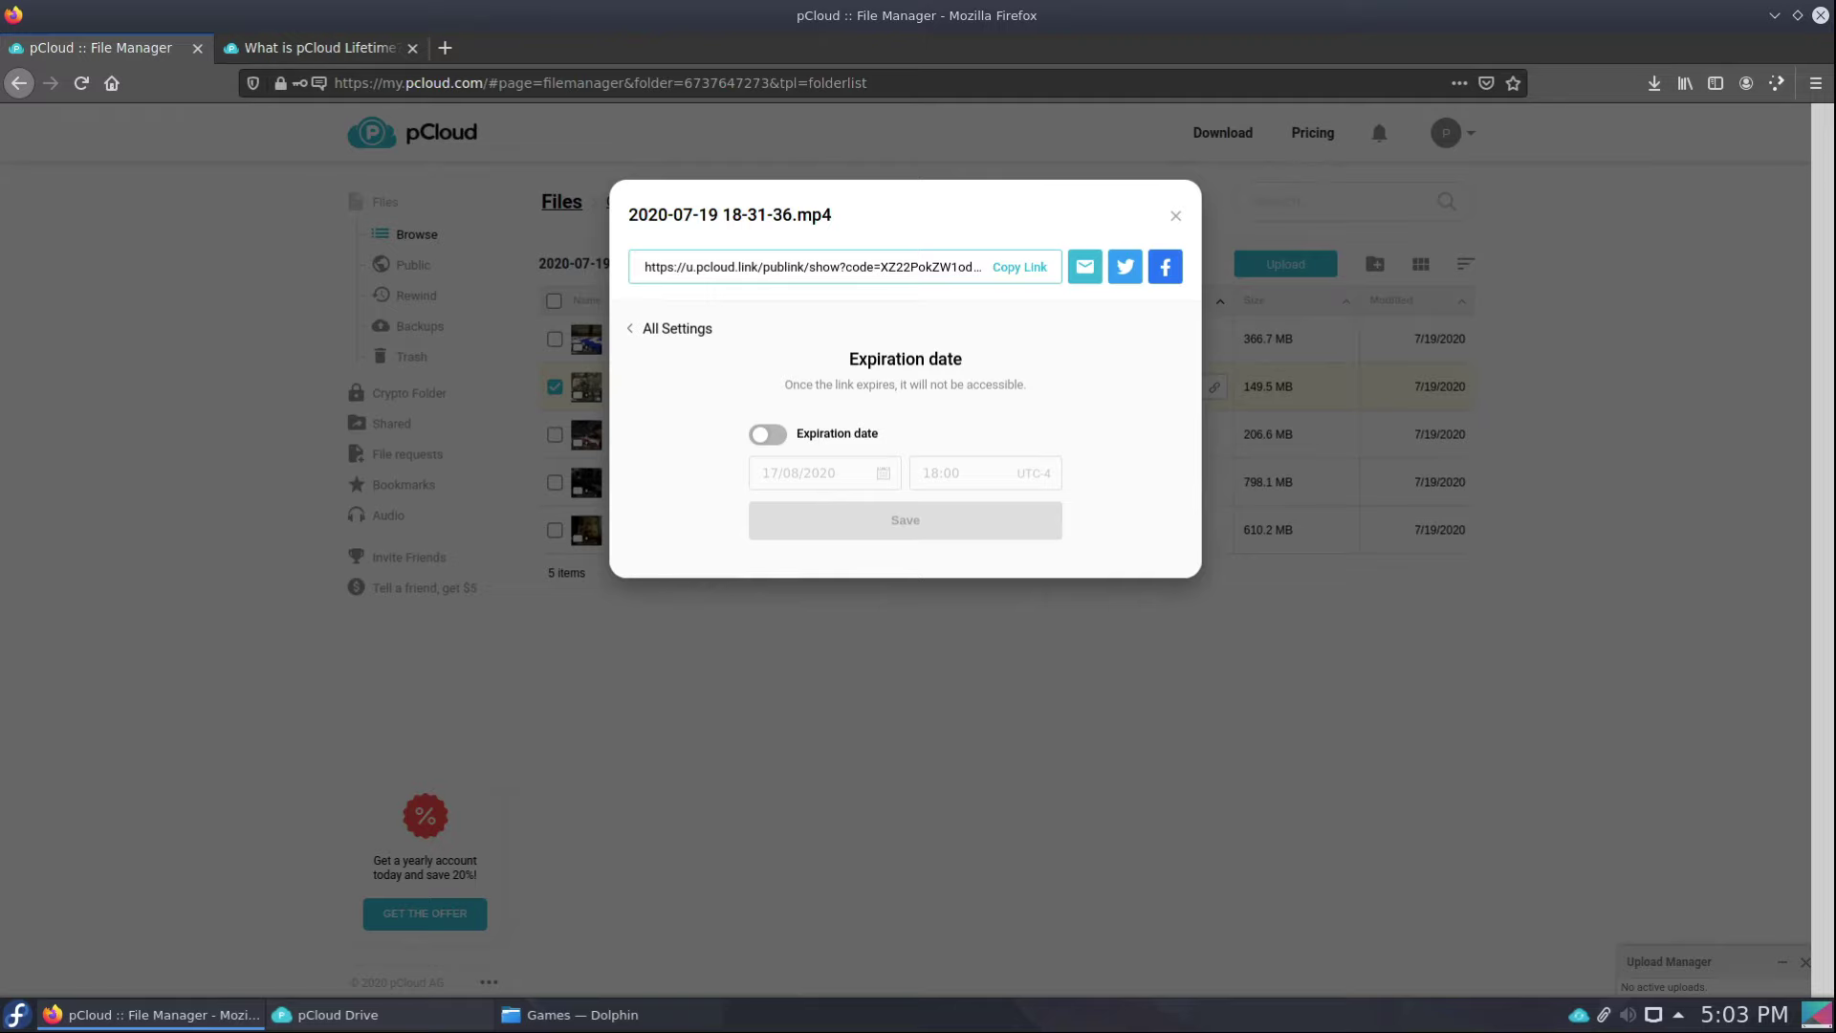
Step: Switch on the share link's expiration date
click(767, 434)
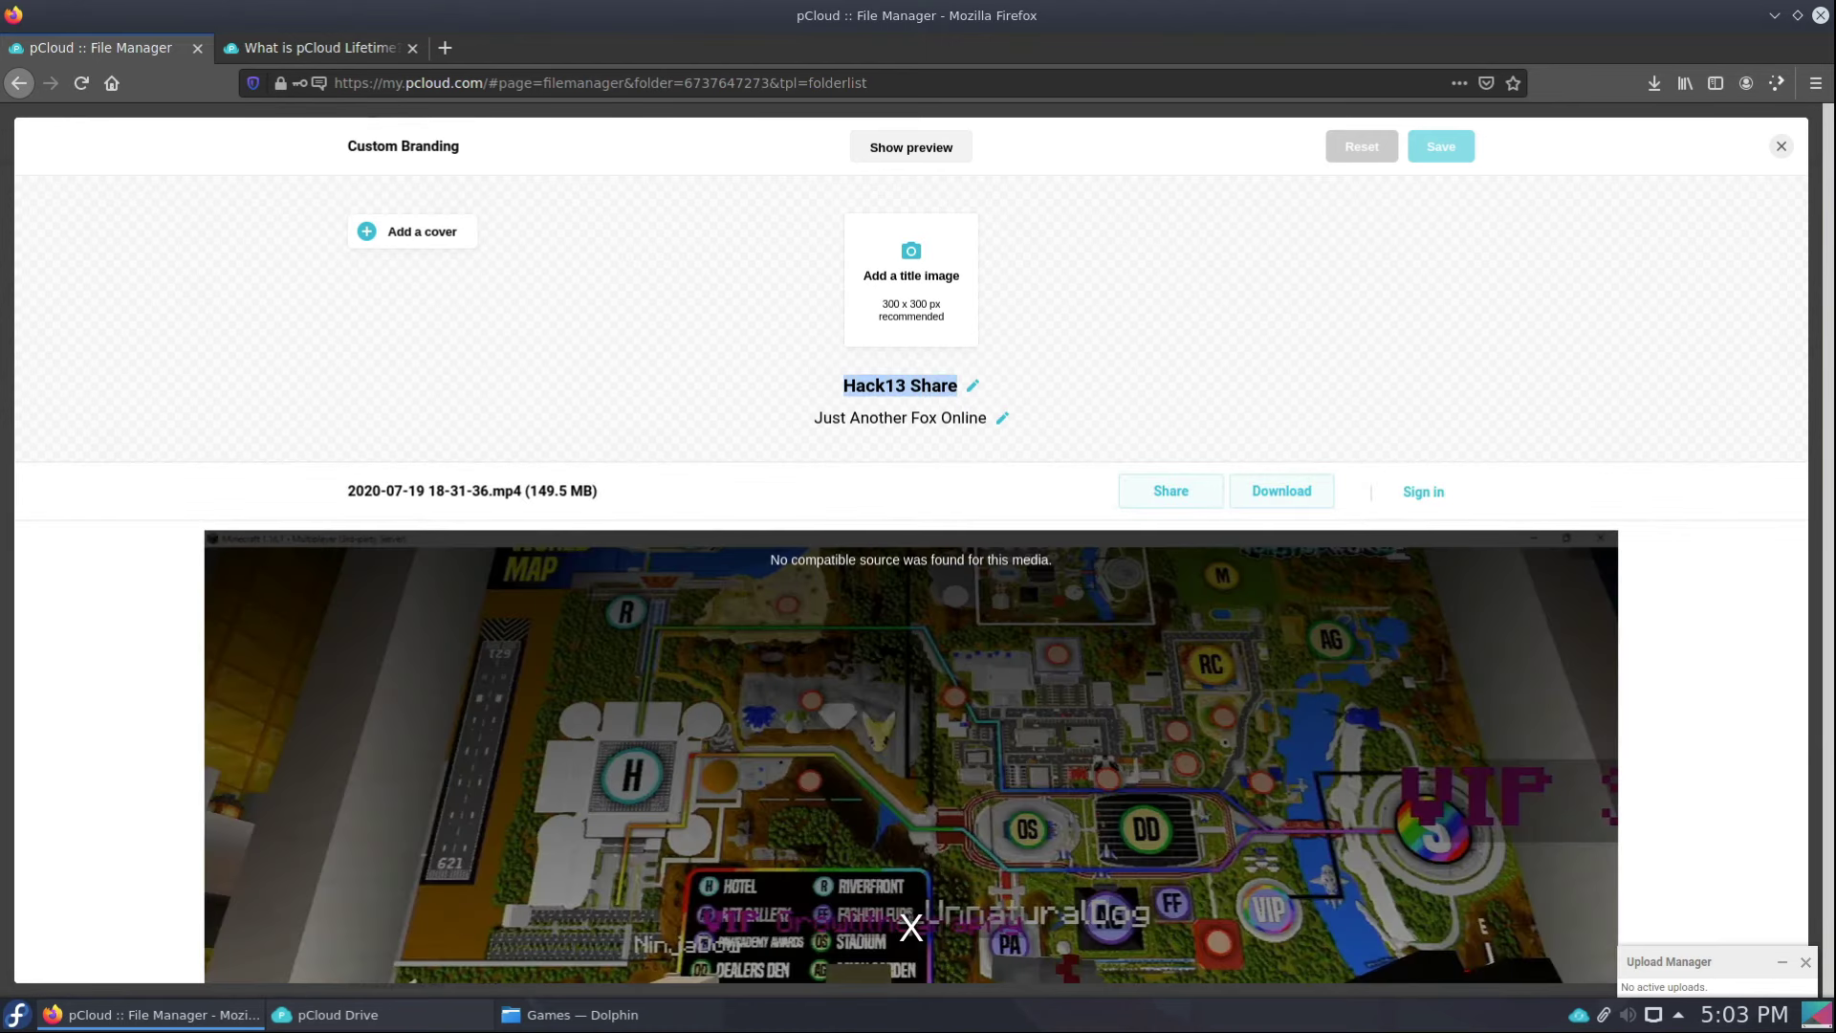
Step: Edit the branded page's Hack13 Share title and Just Another Fox Online subtitle
click(982, 384)
drag(815, 417, 986, 417)
click(1005, 417)
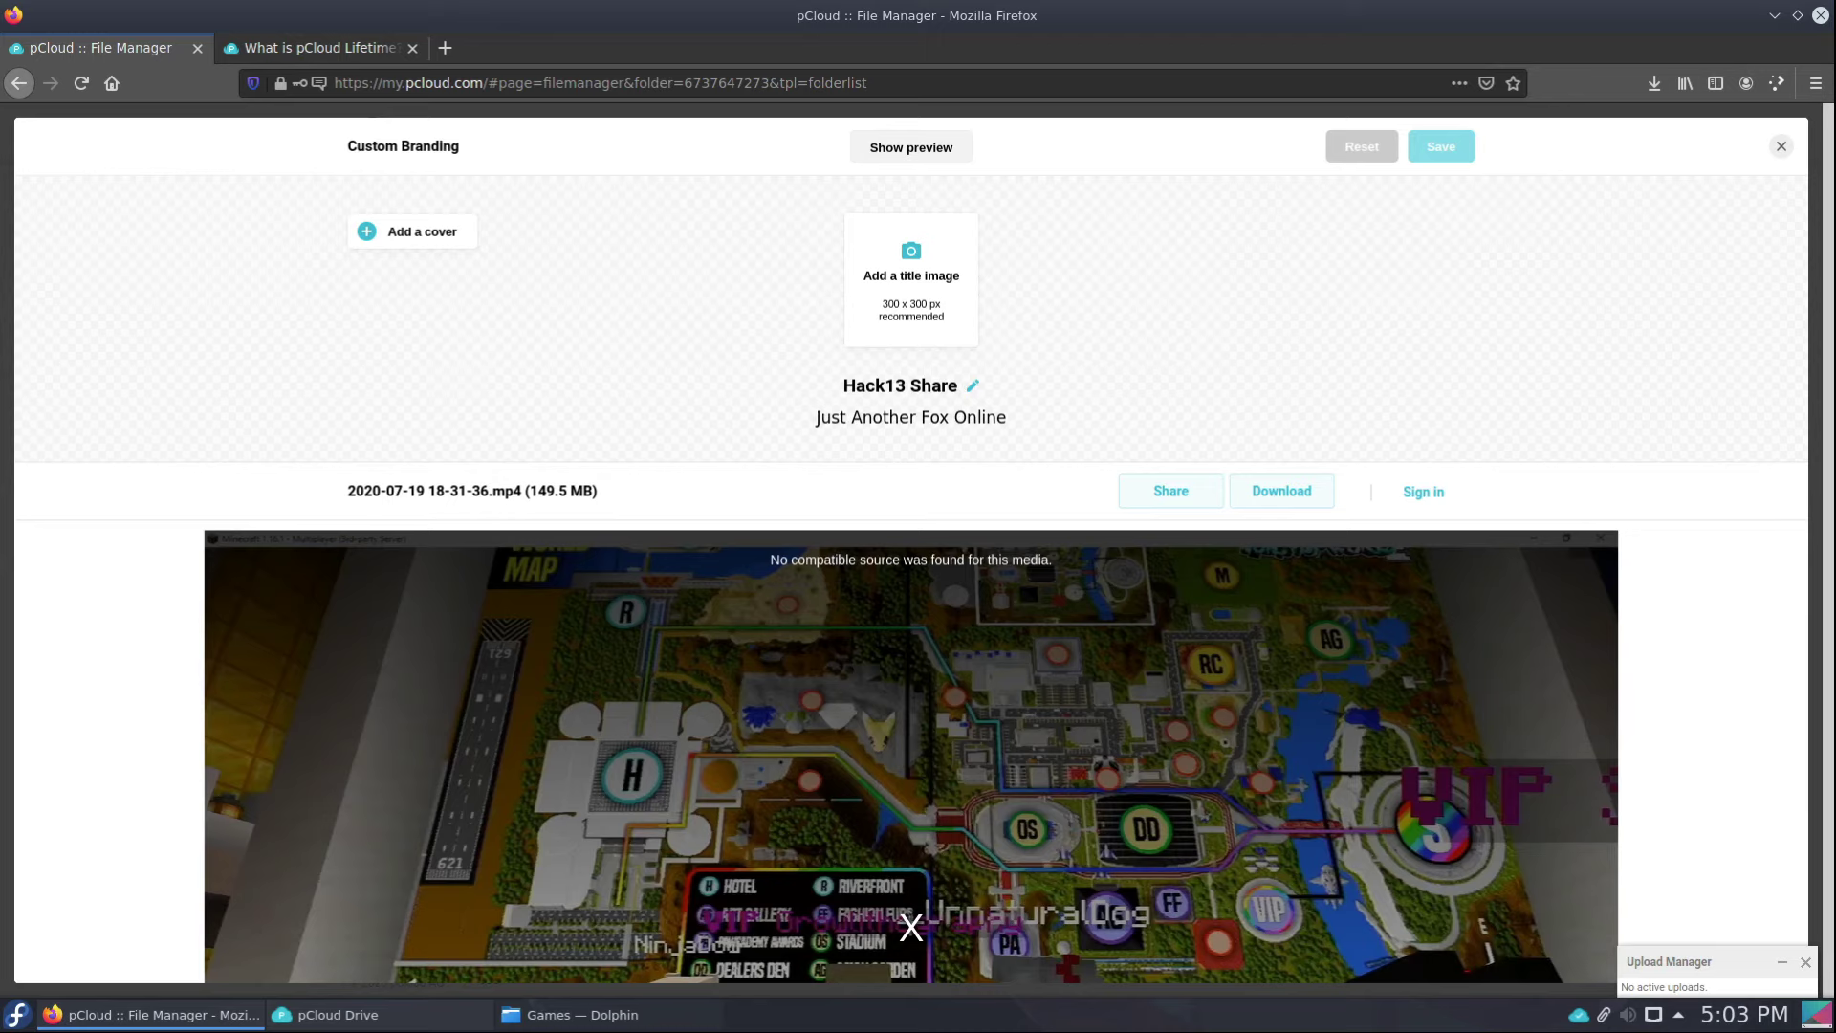
click(411, 231)
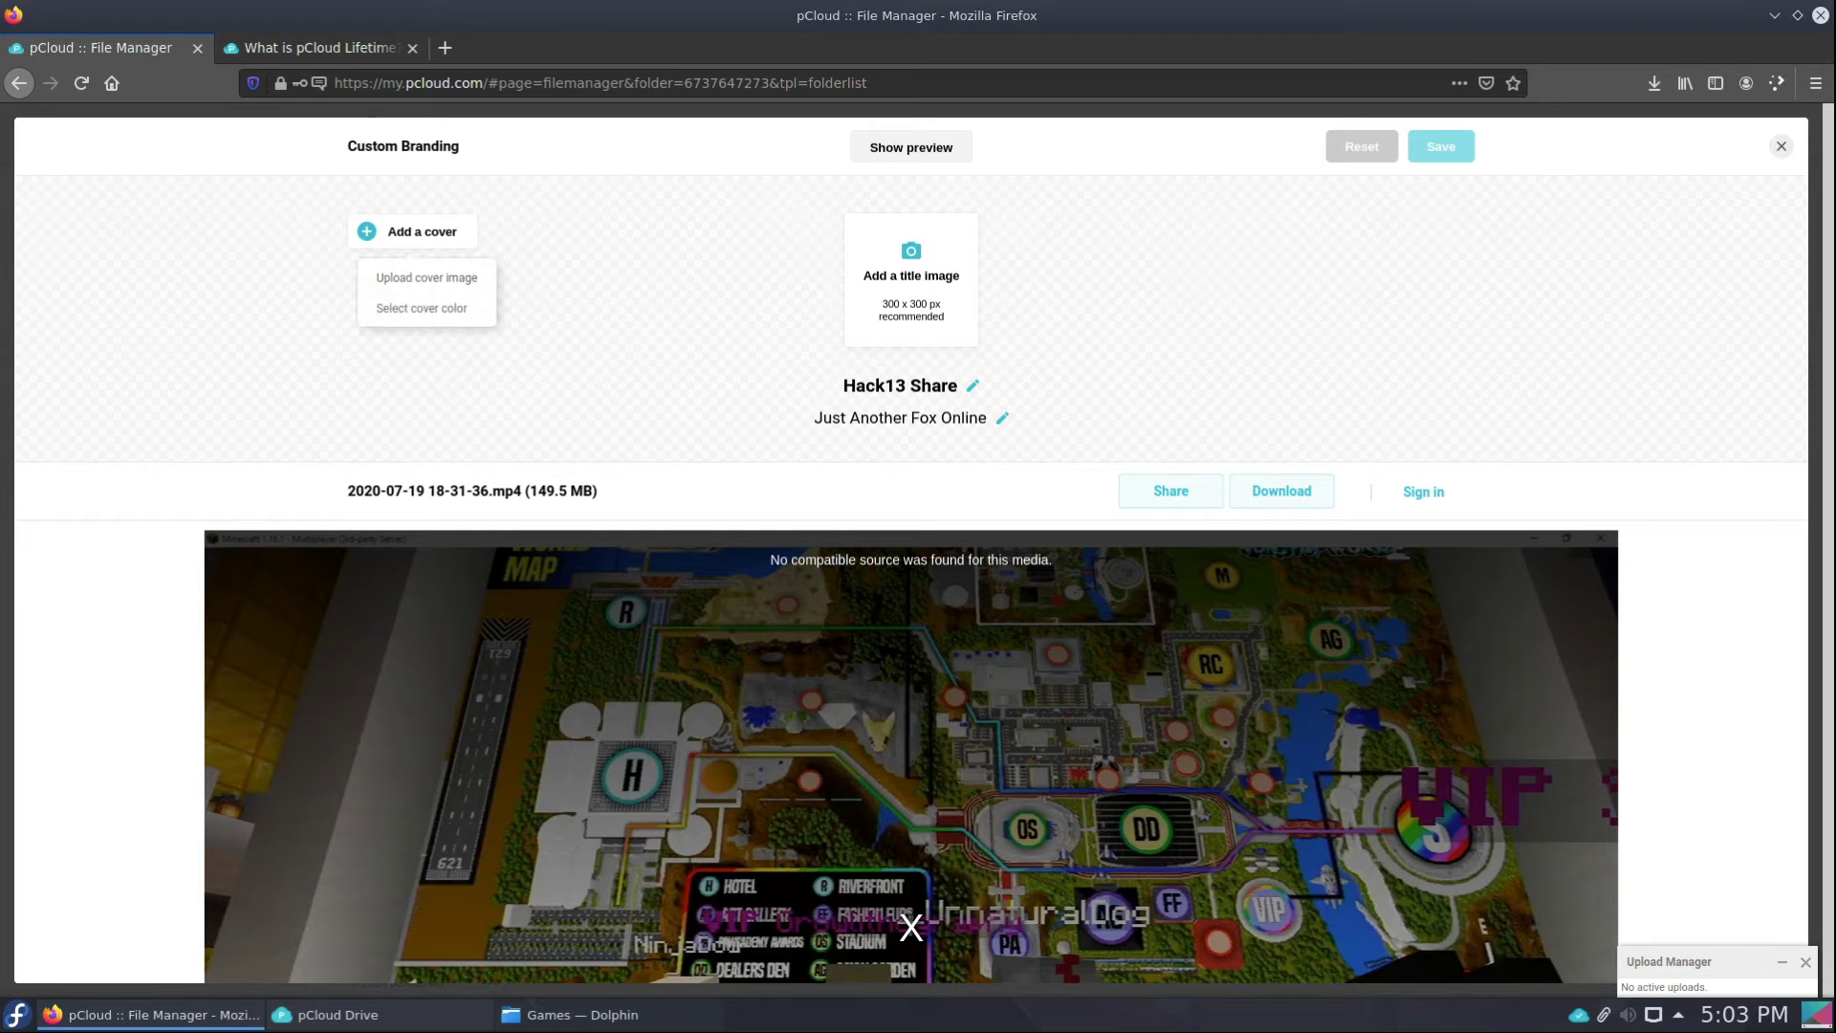
Step: Cancel uploading a cover image and leave branding for the nonstopworld folder
click(426, 277)
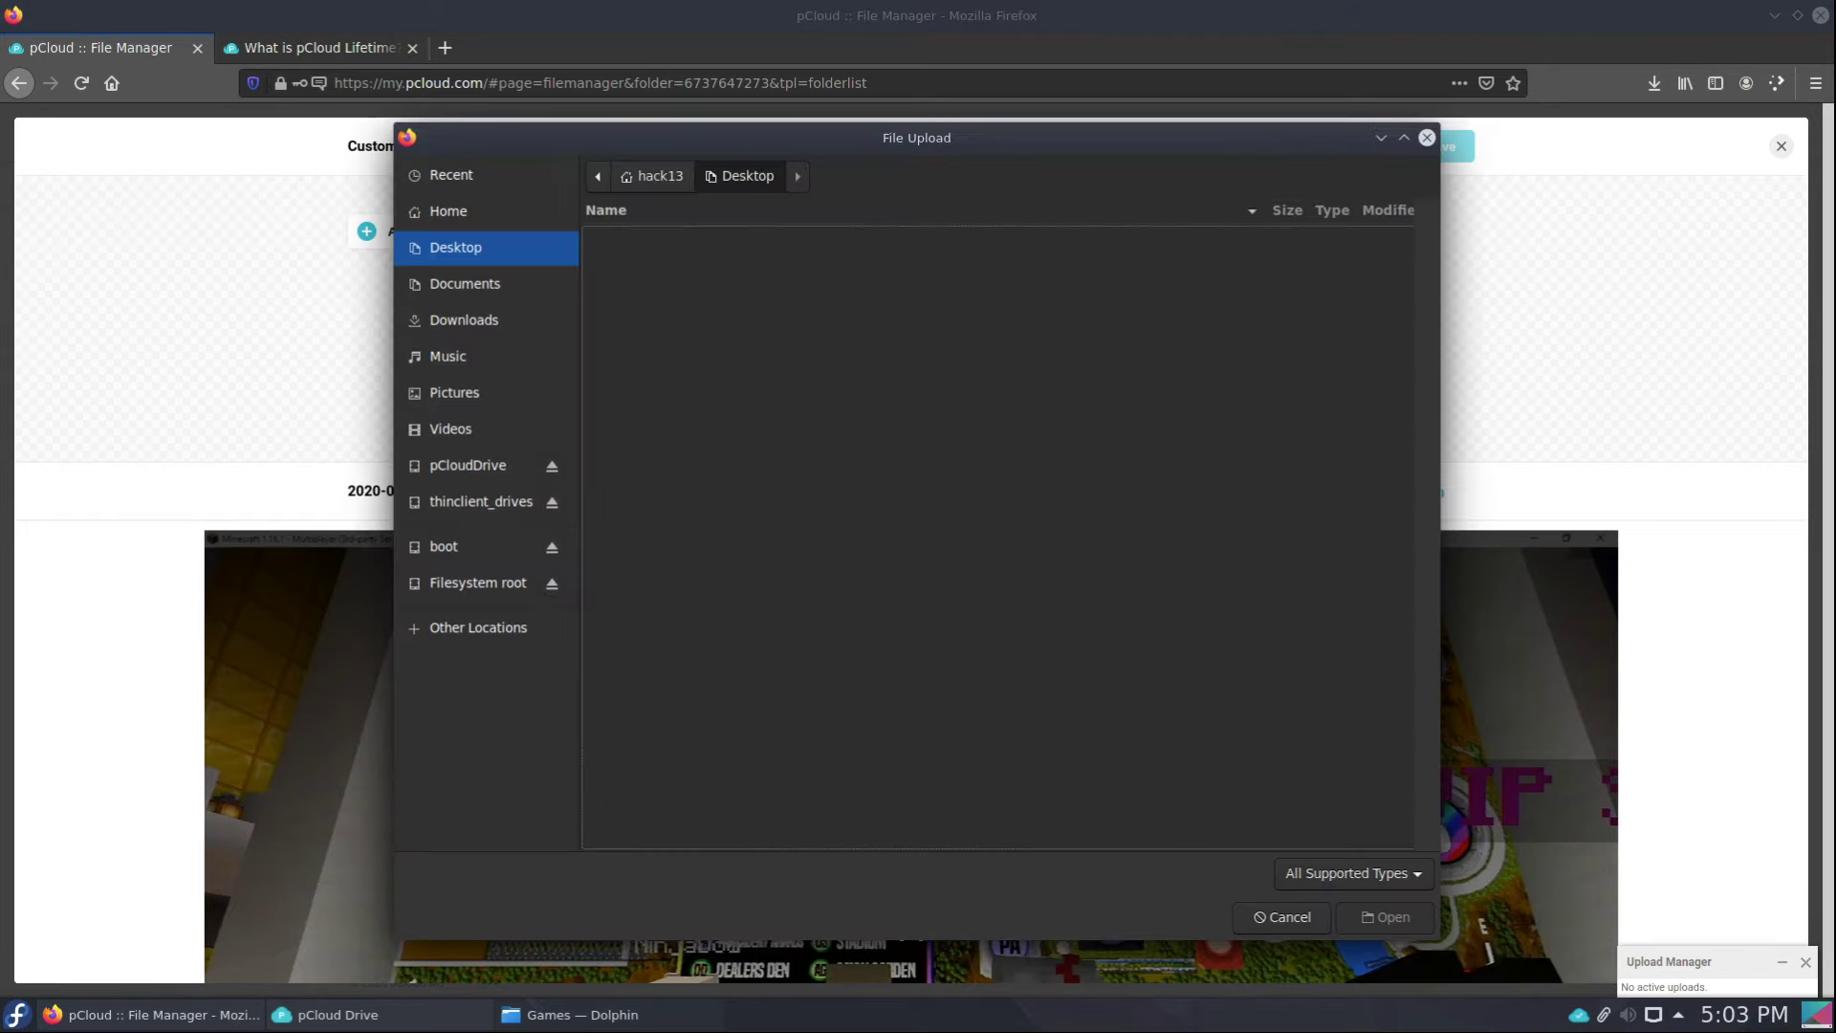
click(1281, 917)
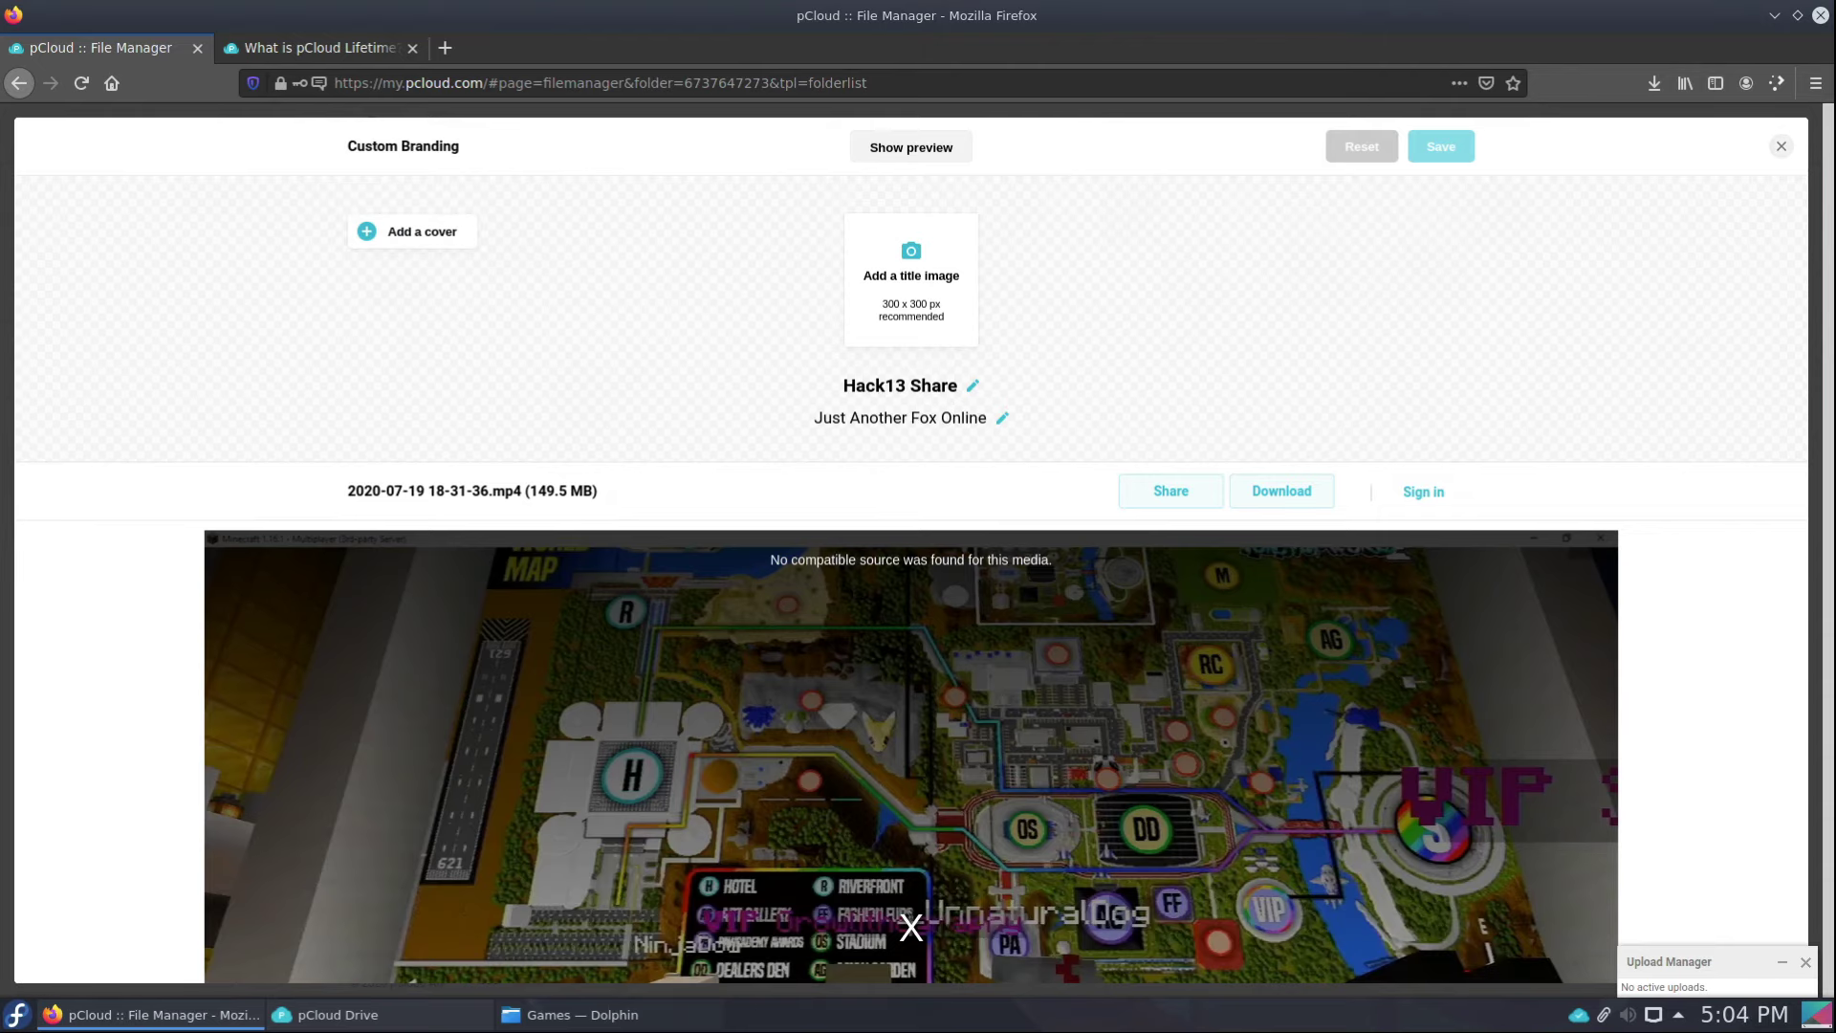
key(Escape)
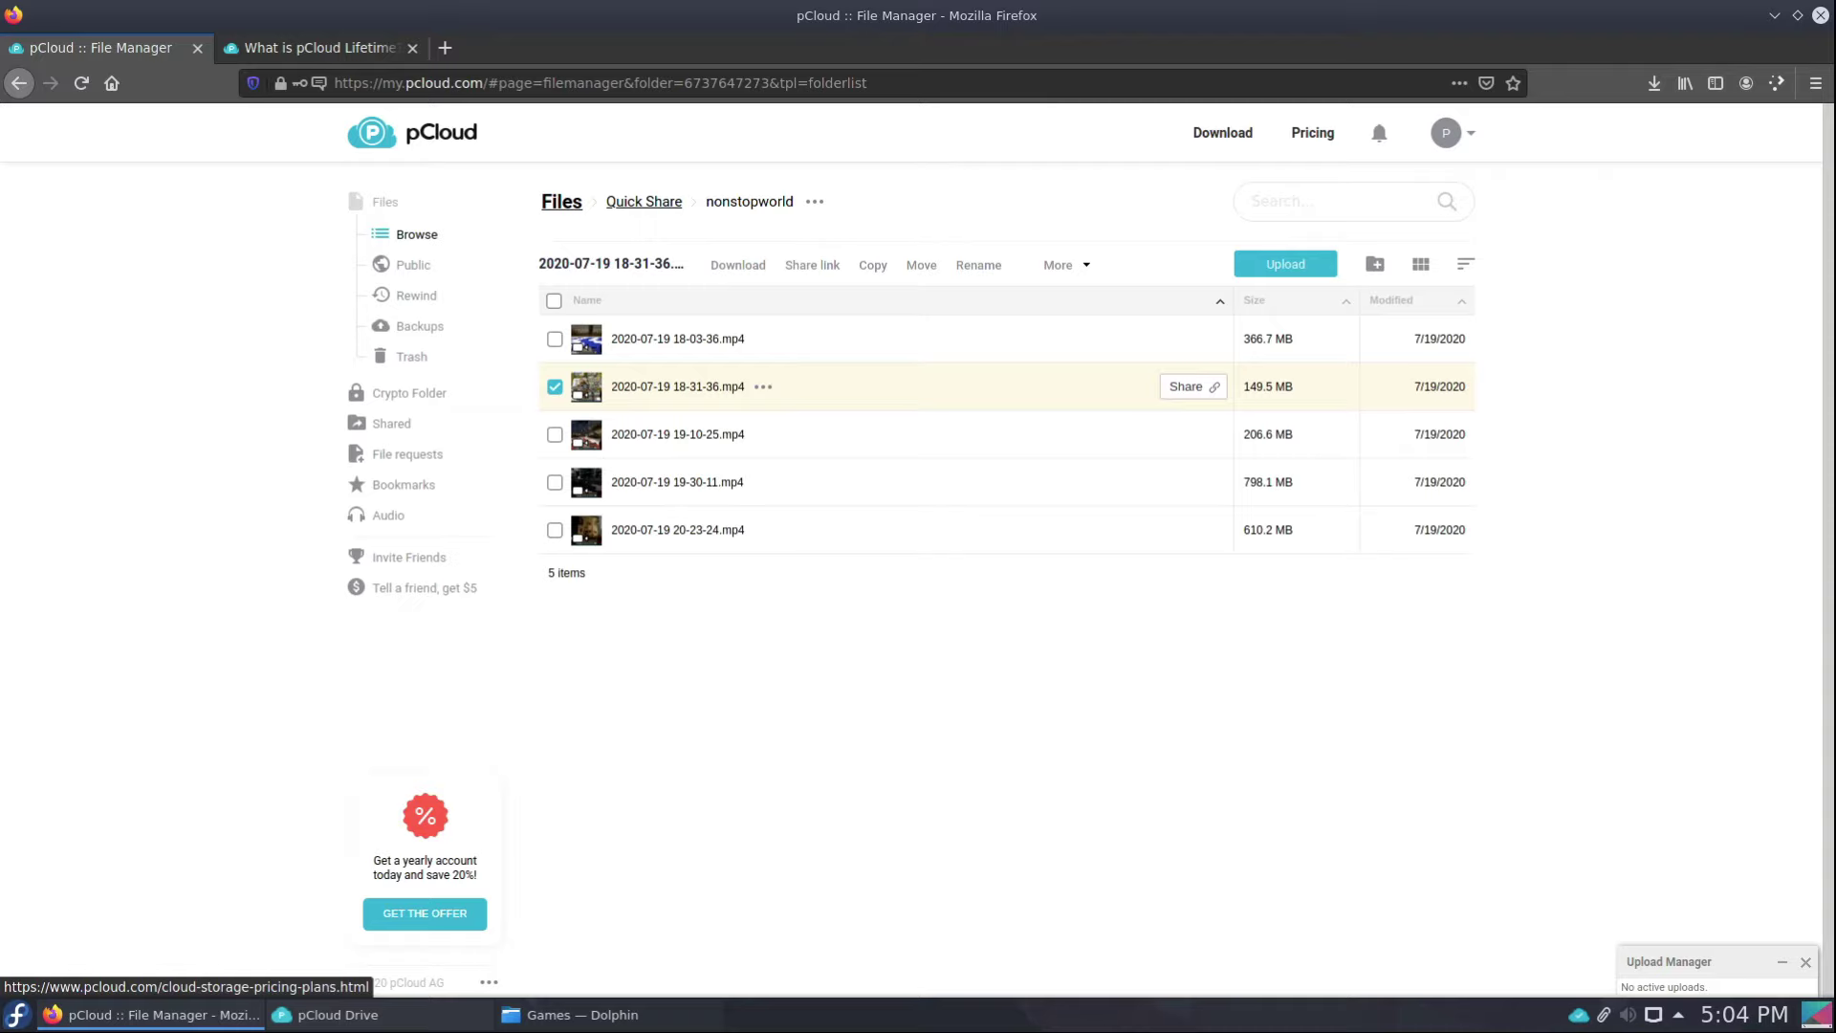
Step: Compare pCloud's annual, monthly and lifetime plan prices, then switch to the Lifetime help article
click(1312, 132)
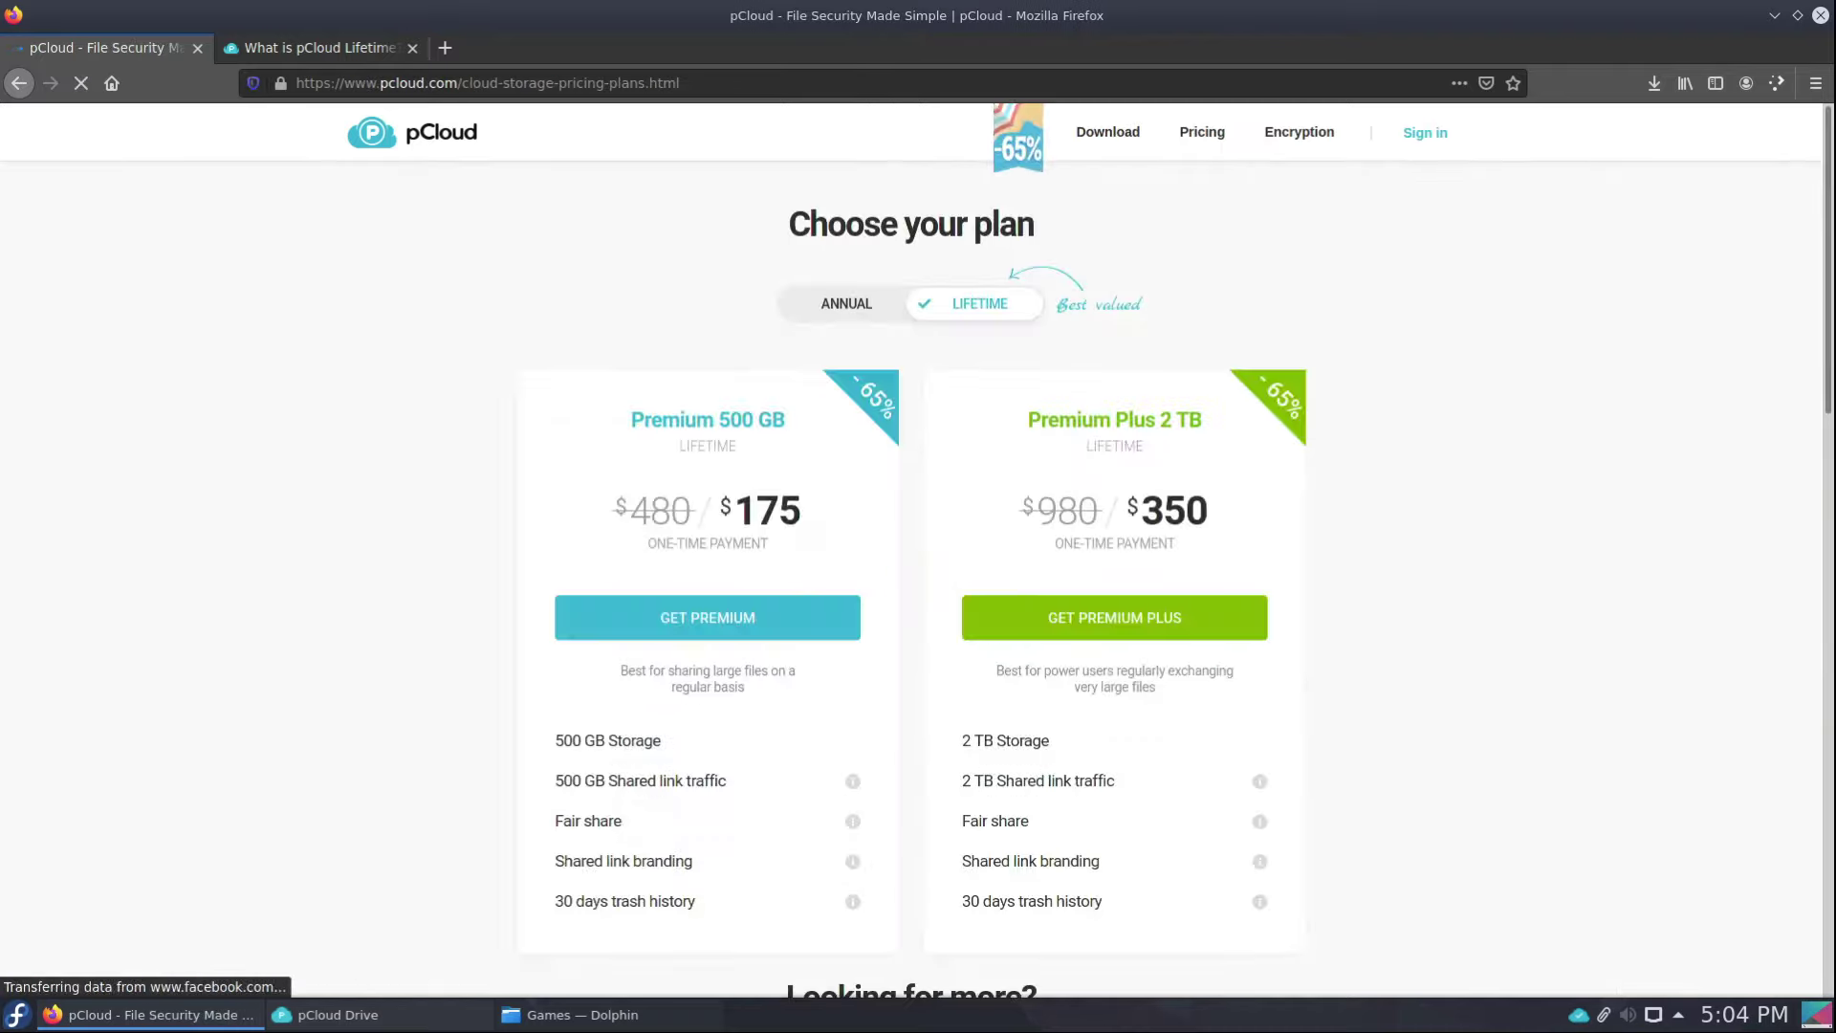
click(846, 303)
scroll(911, 554, down, 2)
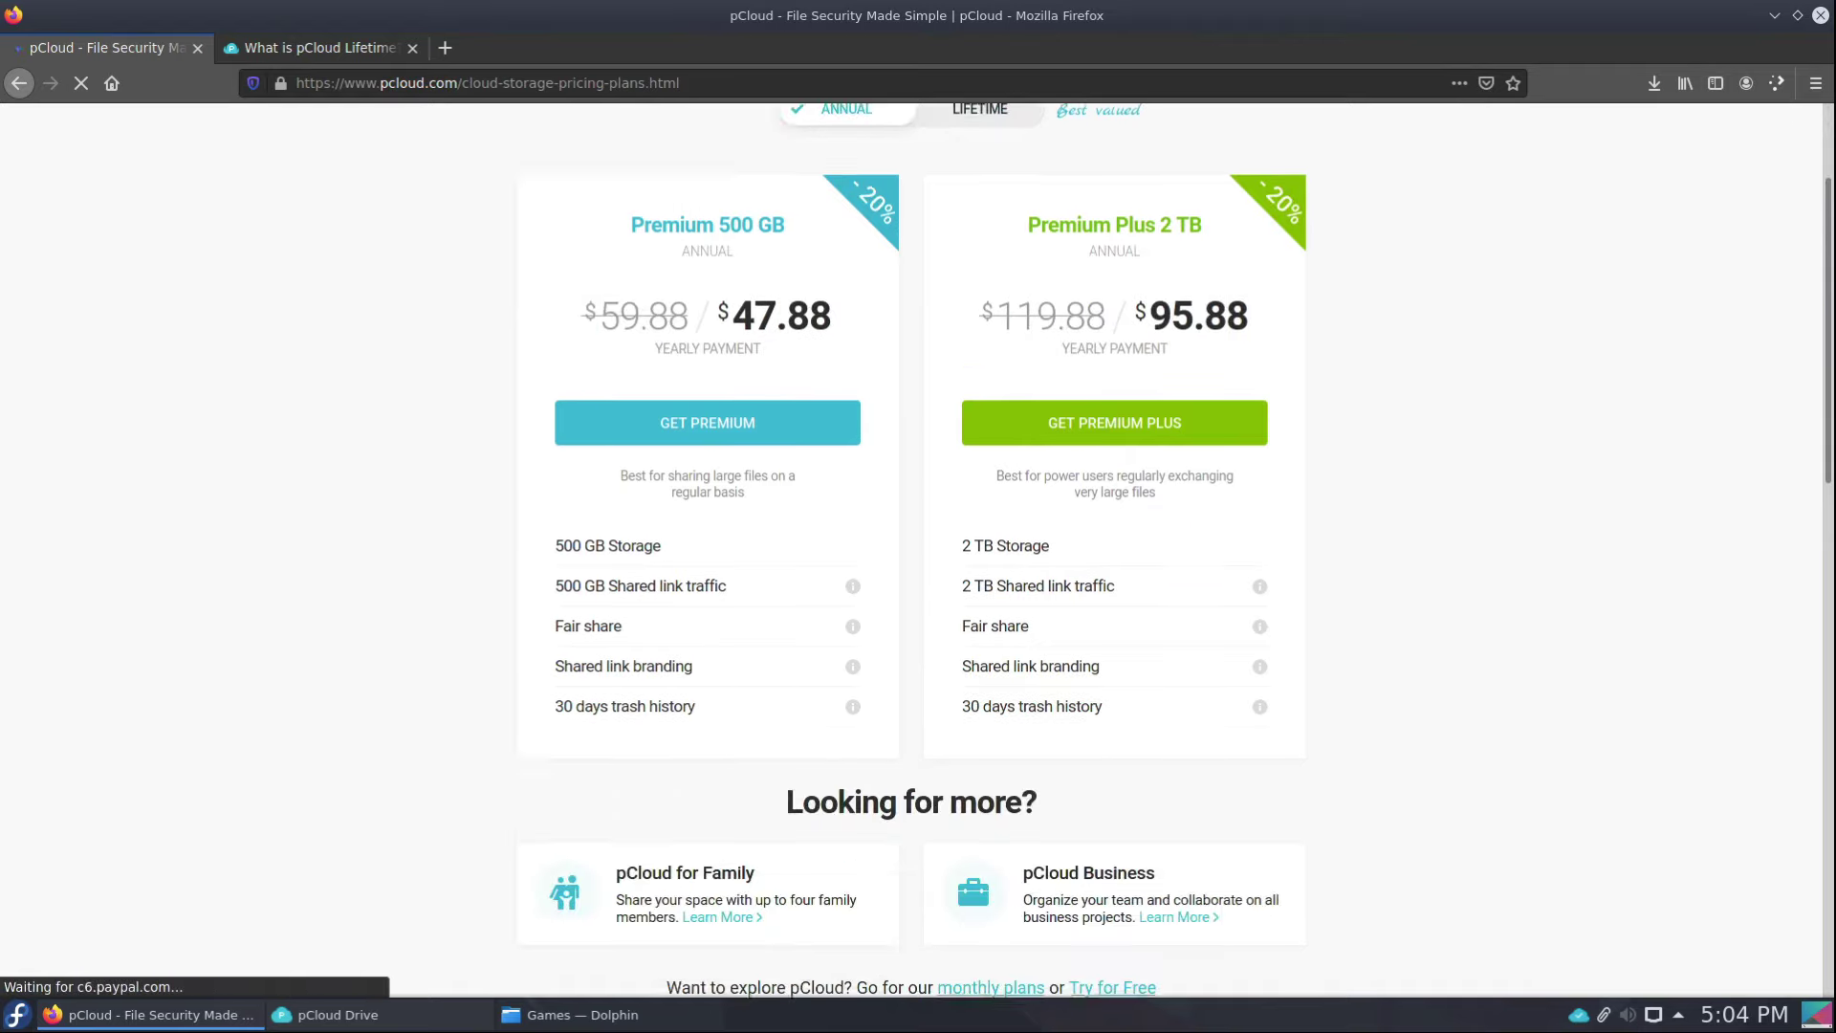
scroll(911, 555, down, 2)
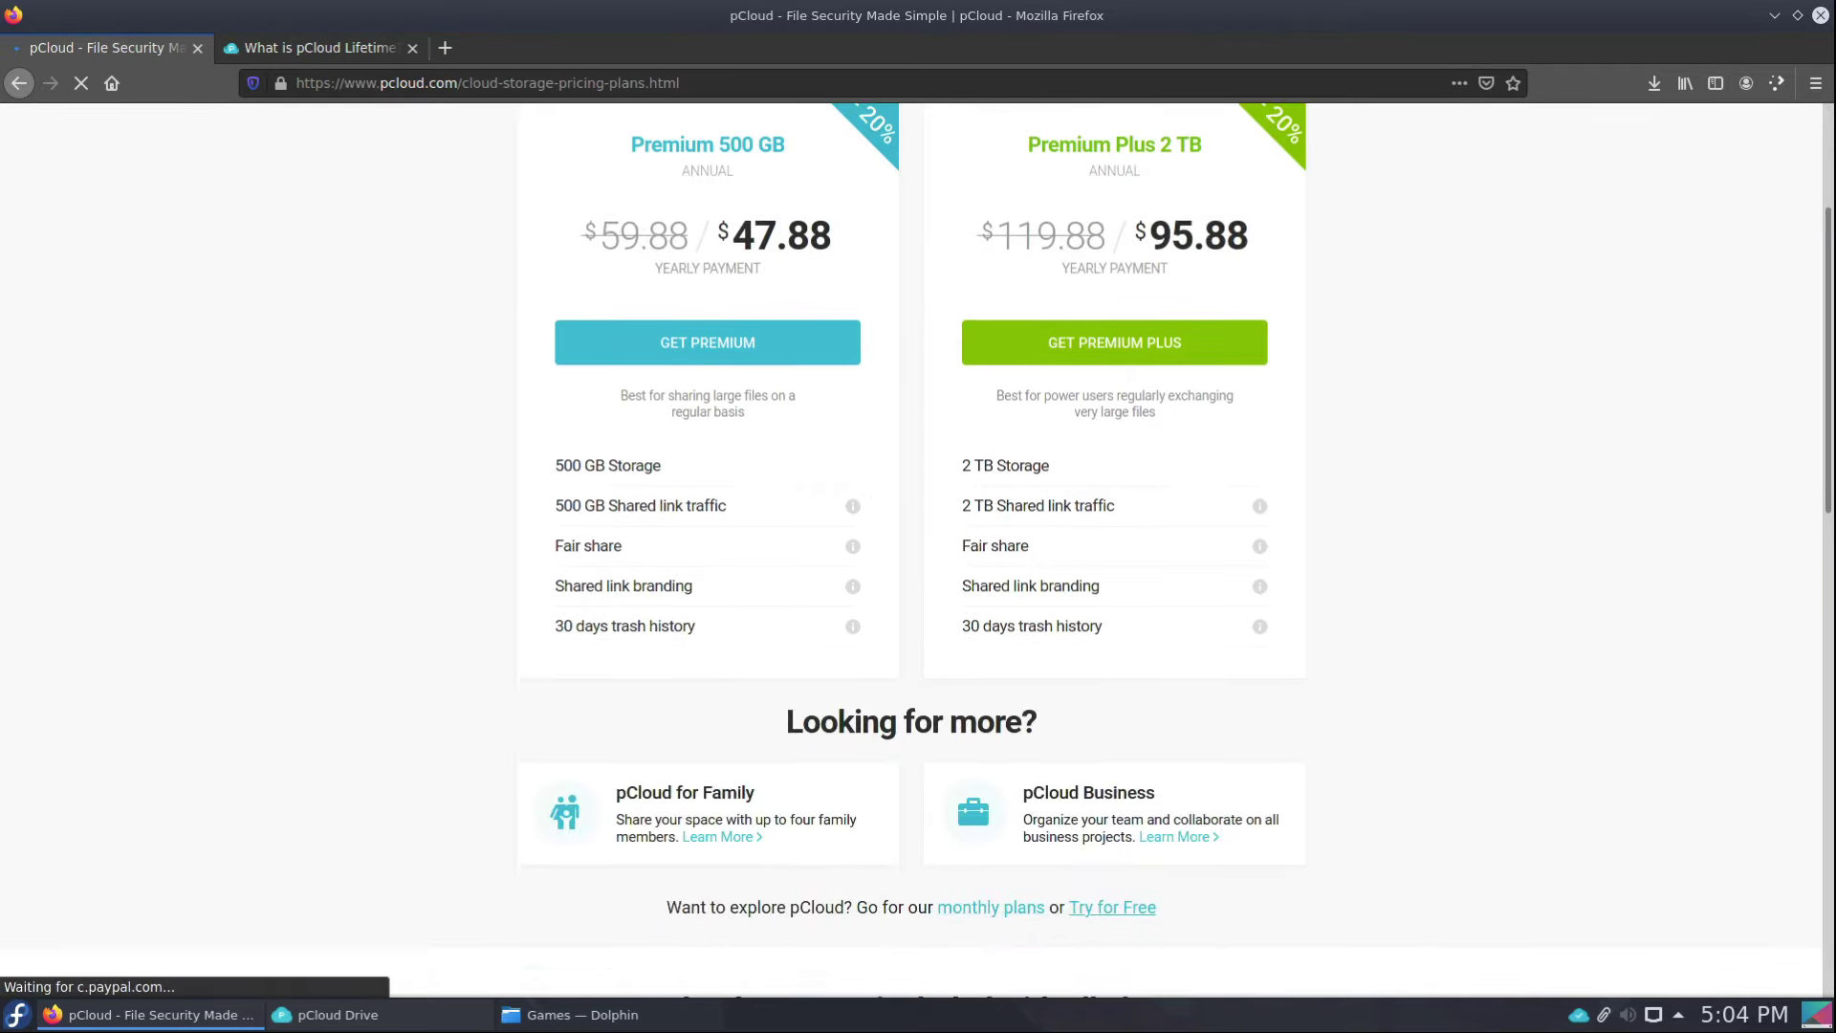
click(990, 906)
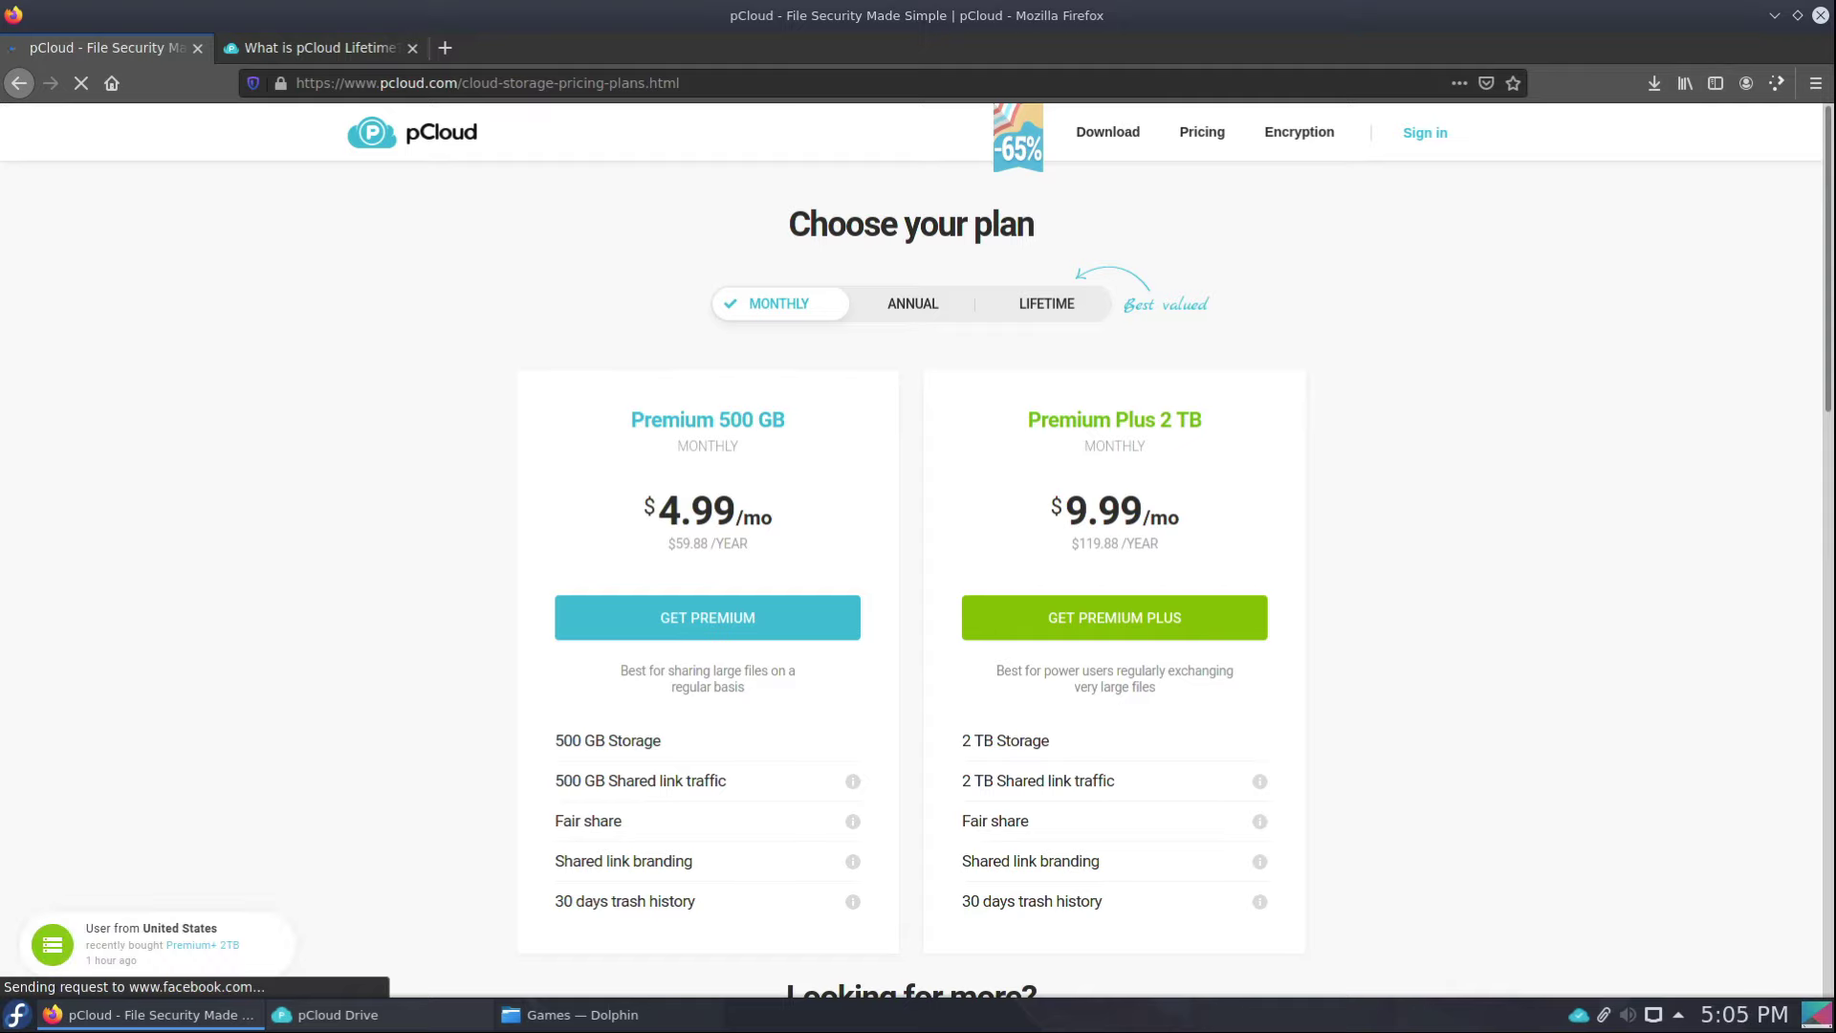
click(912, 303)
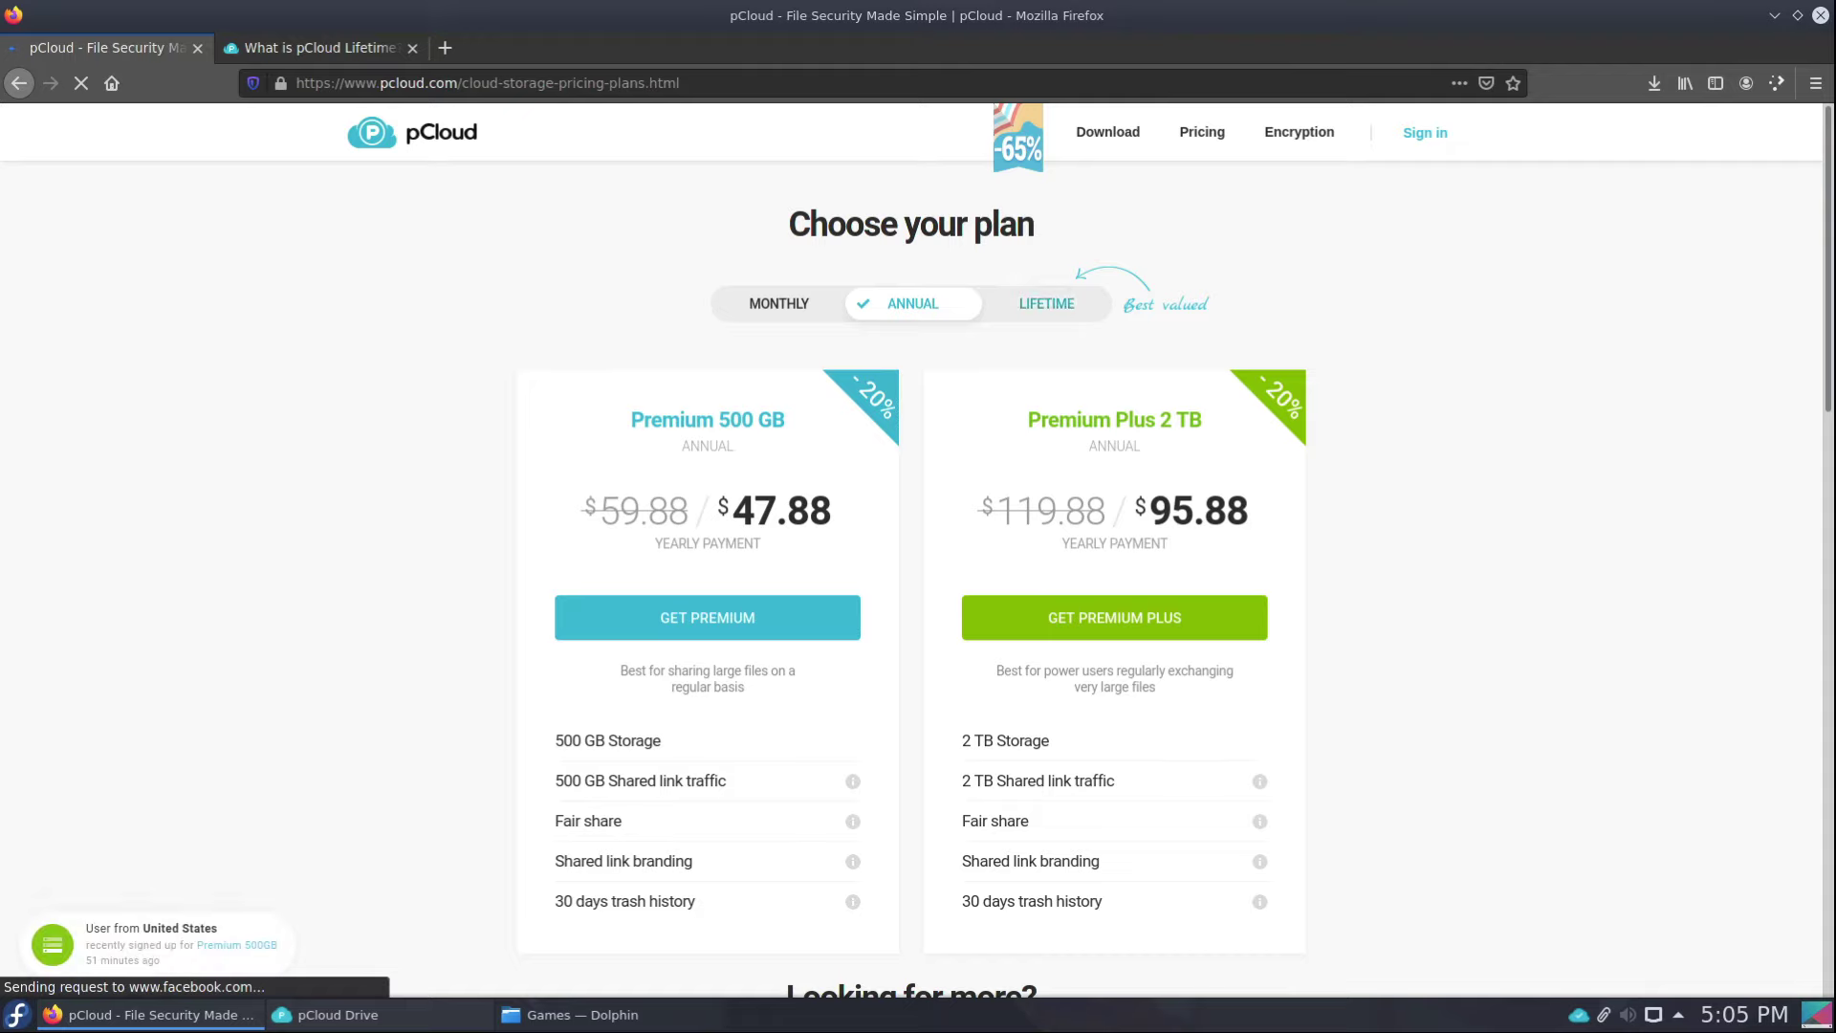
click(1046, 303)
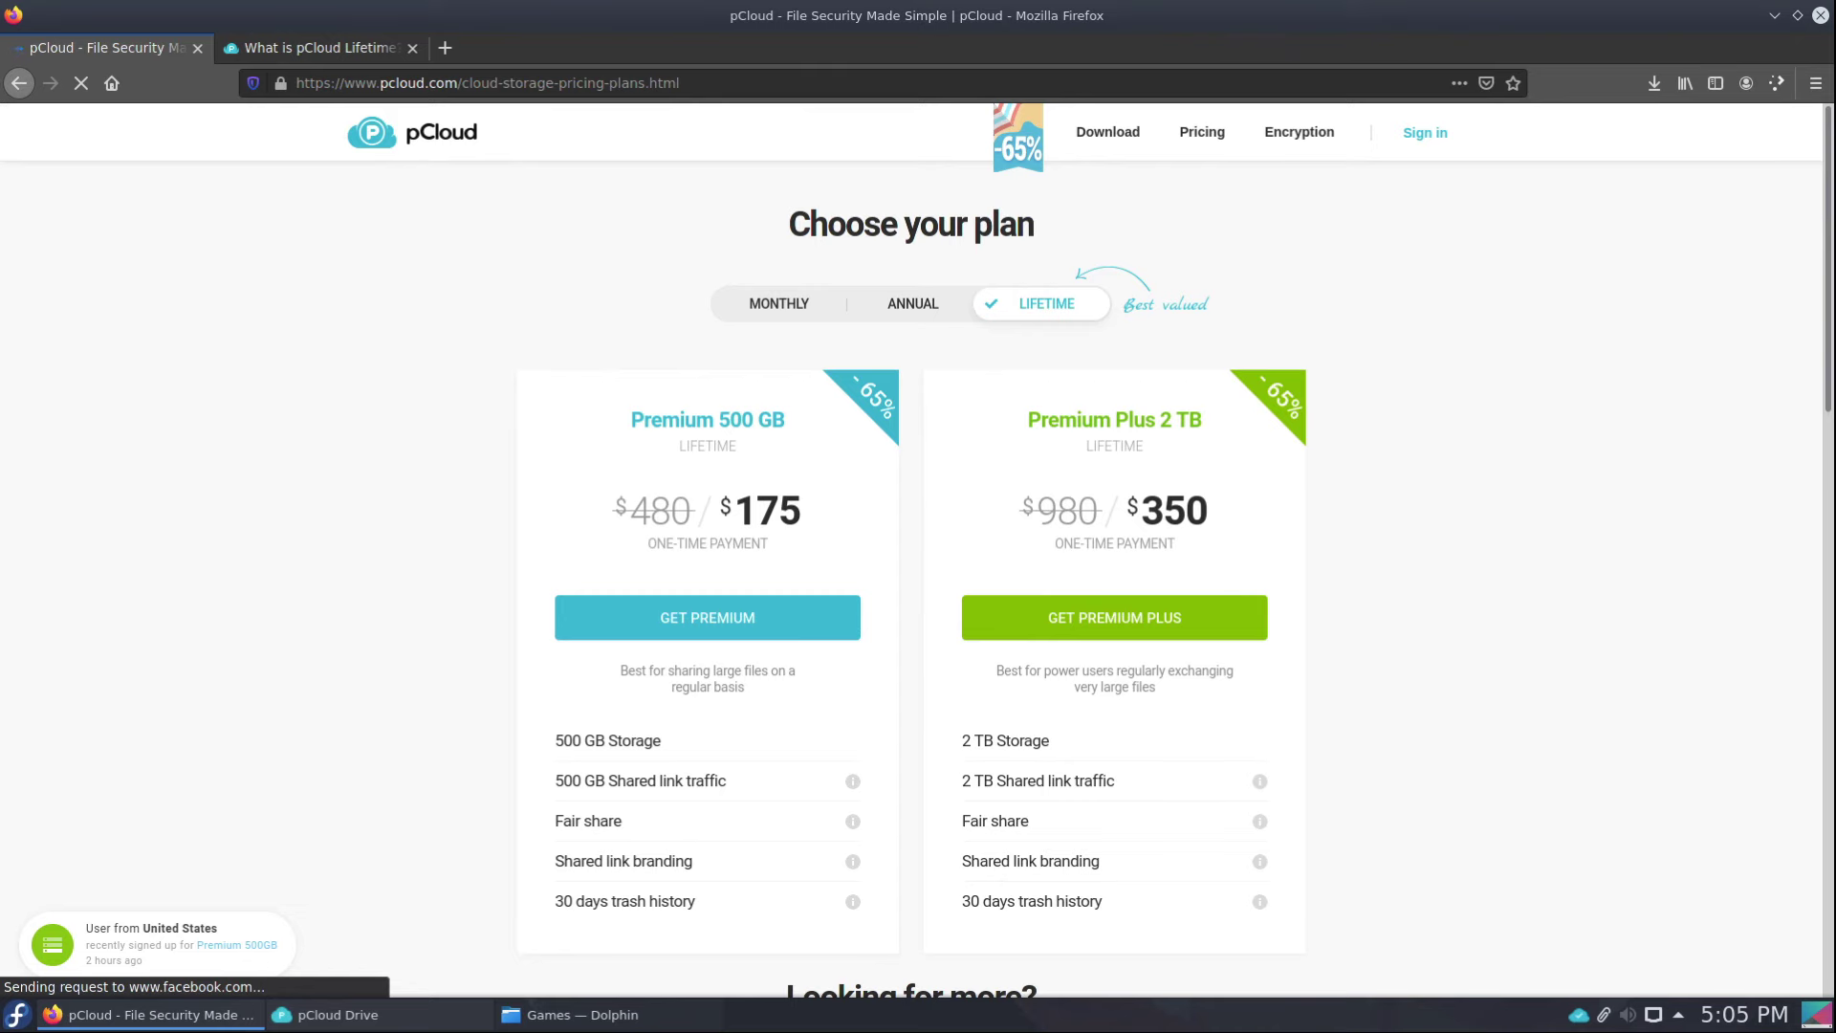
key(ctrl+Tab)
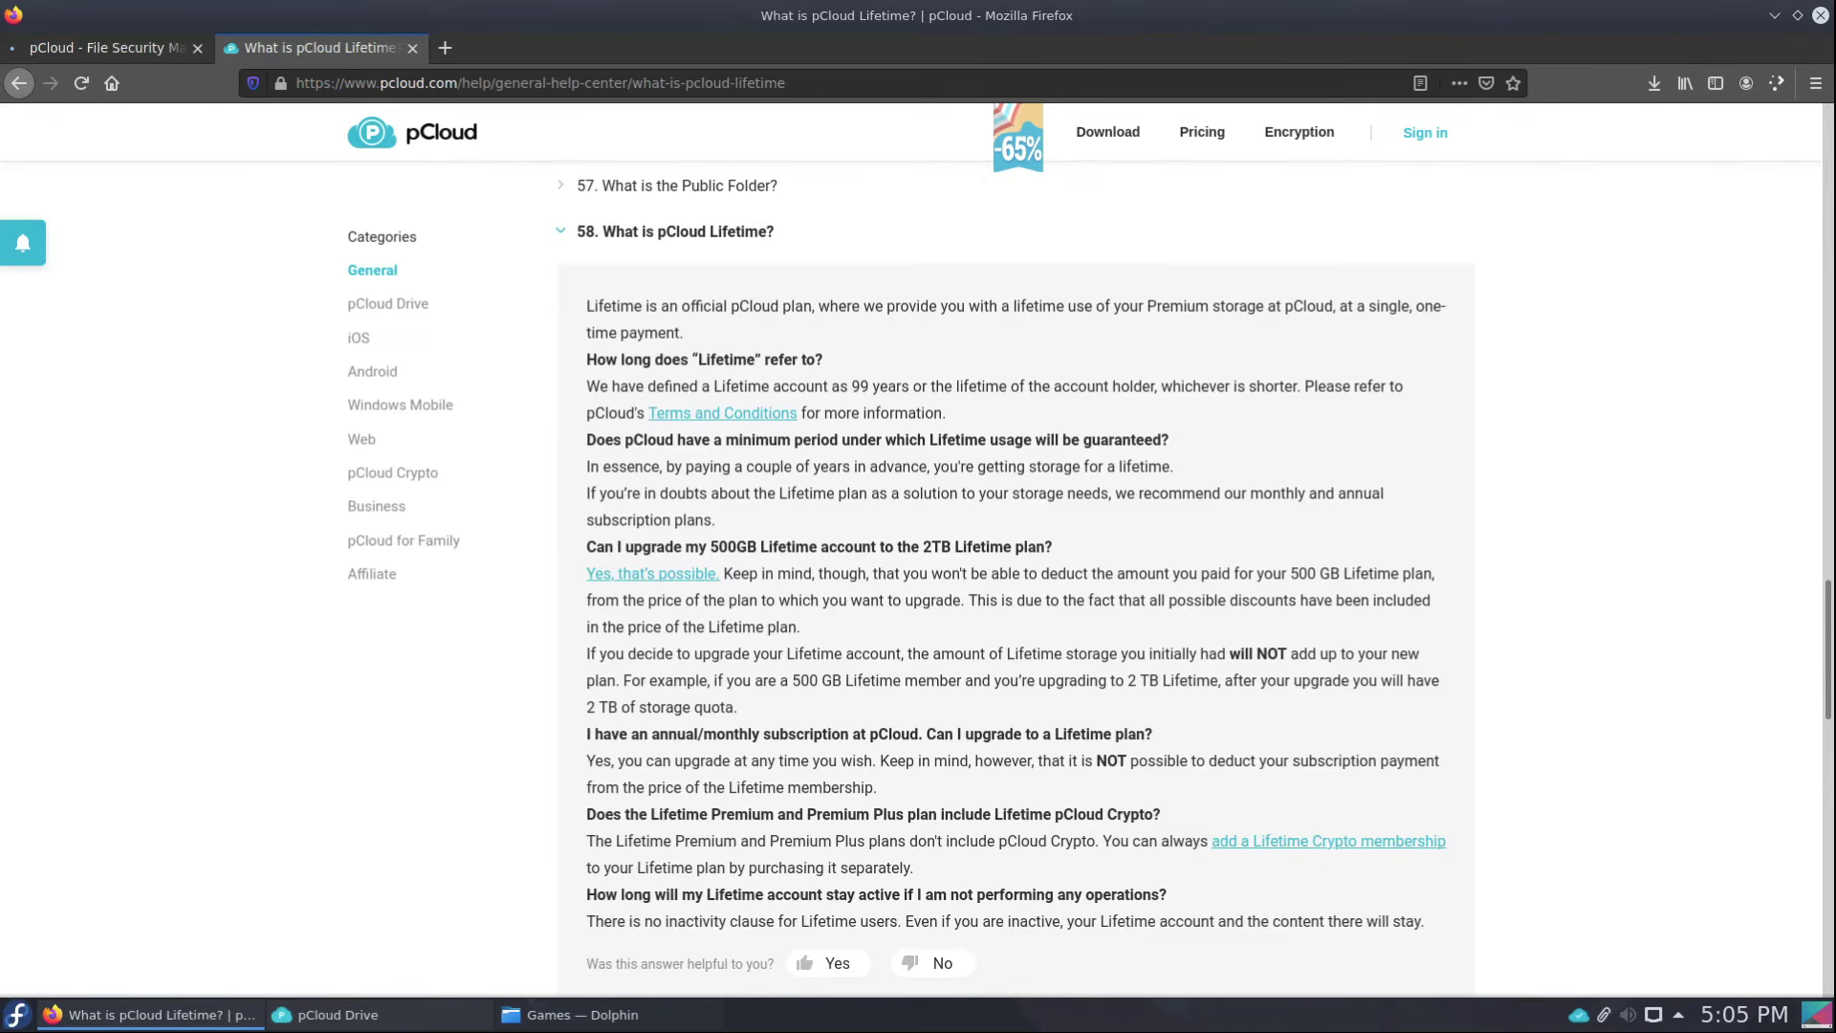
Step: Read the Lifetime answer, confirm client version 1.8.6 in About, and close pCloud Drive
drag(594, 306, 829, 306)
click(830, 306)
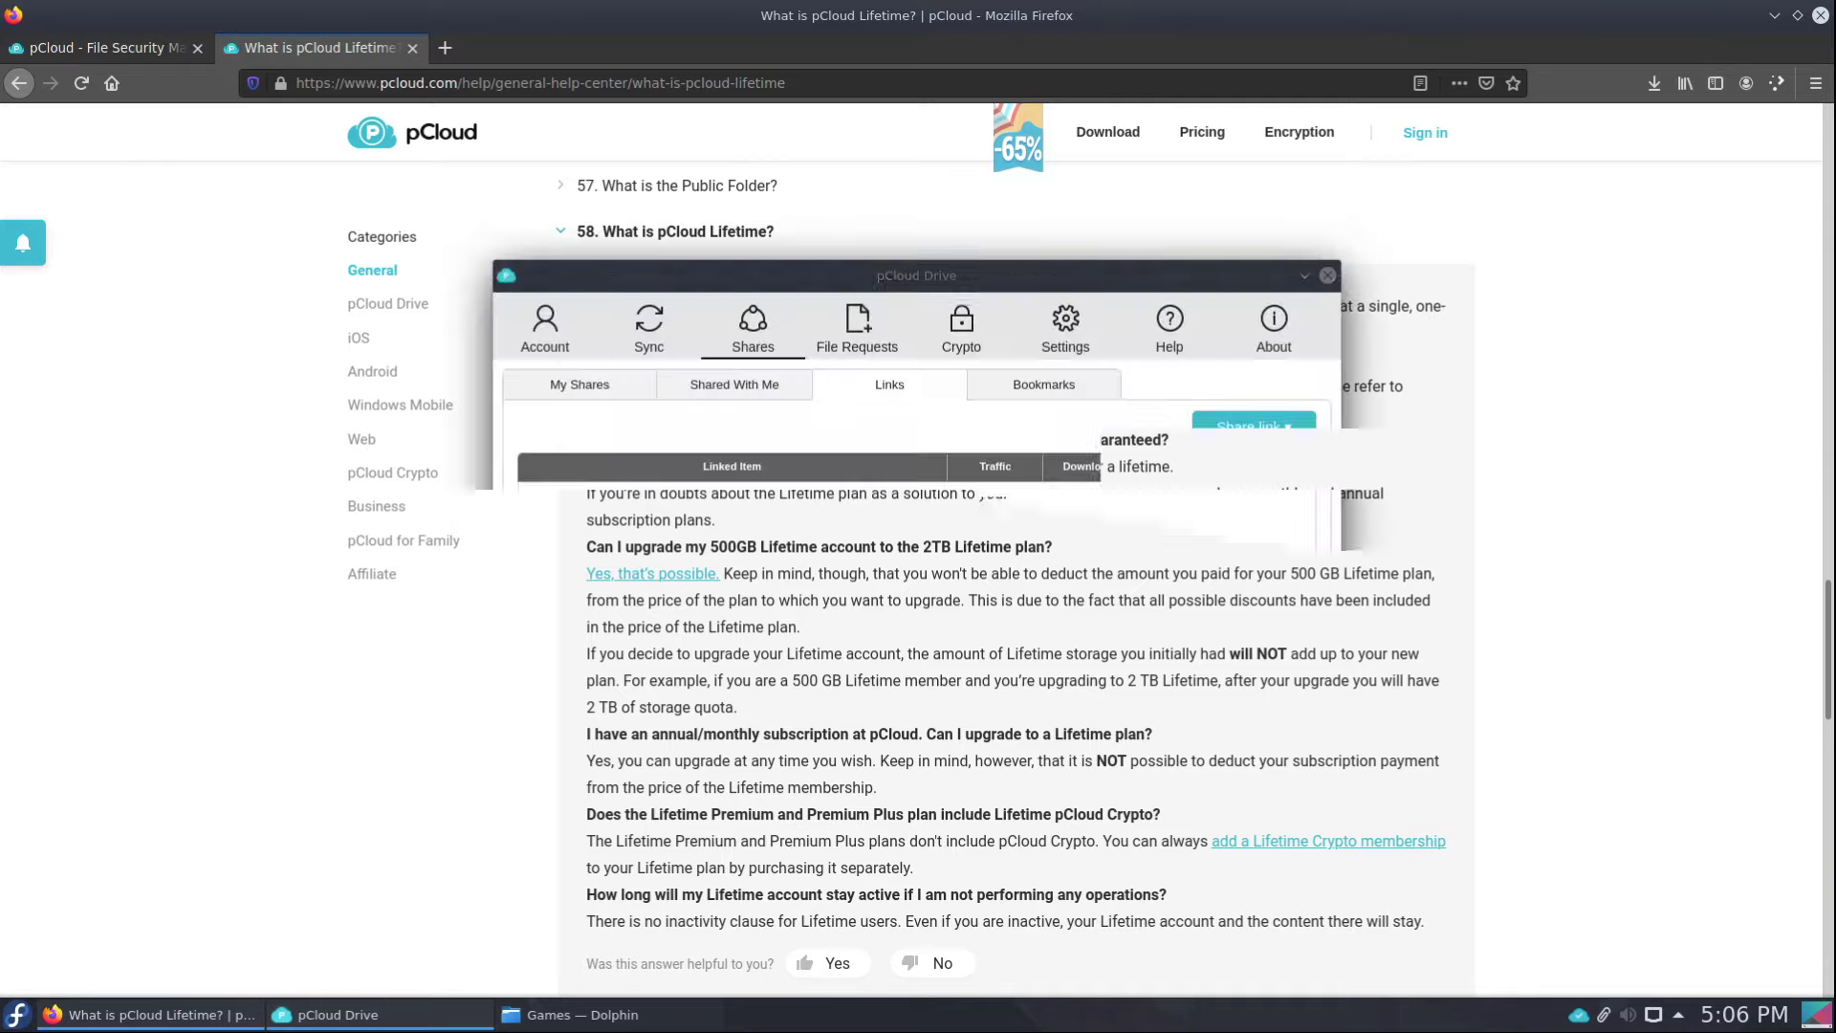
click(1274, 330)
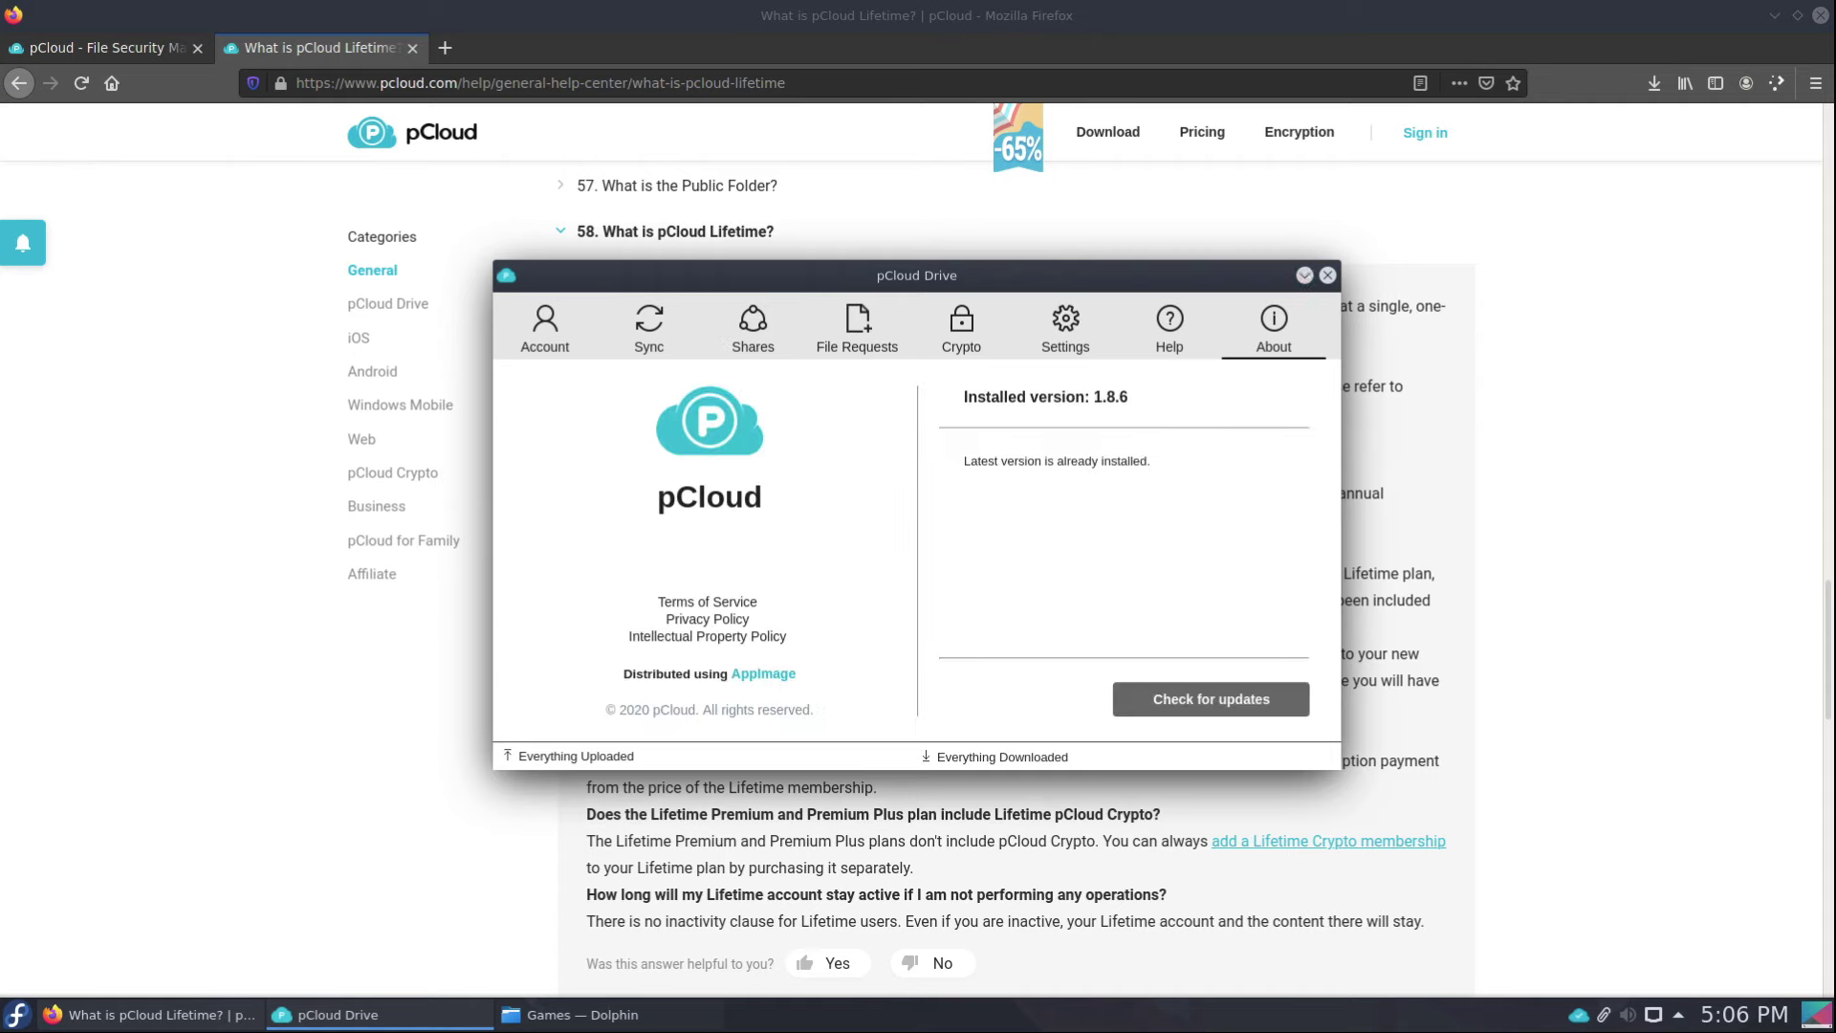
click(1327, 275)
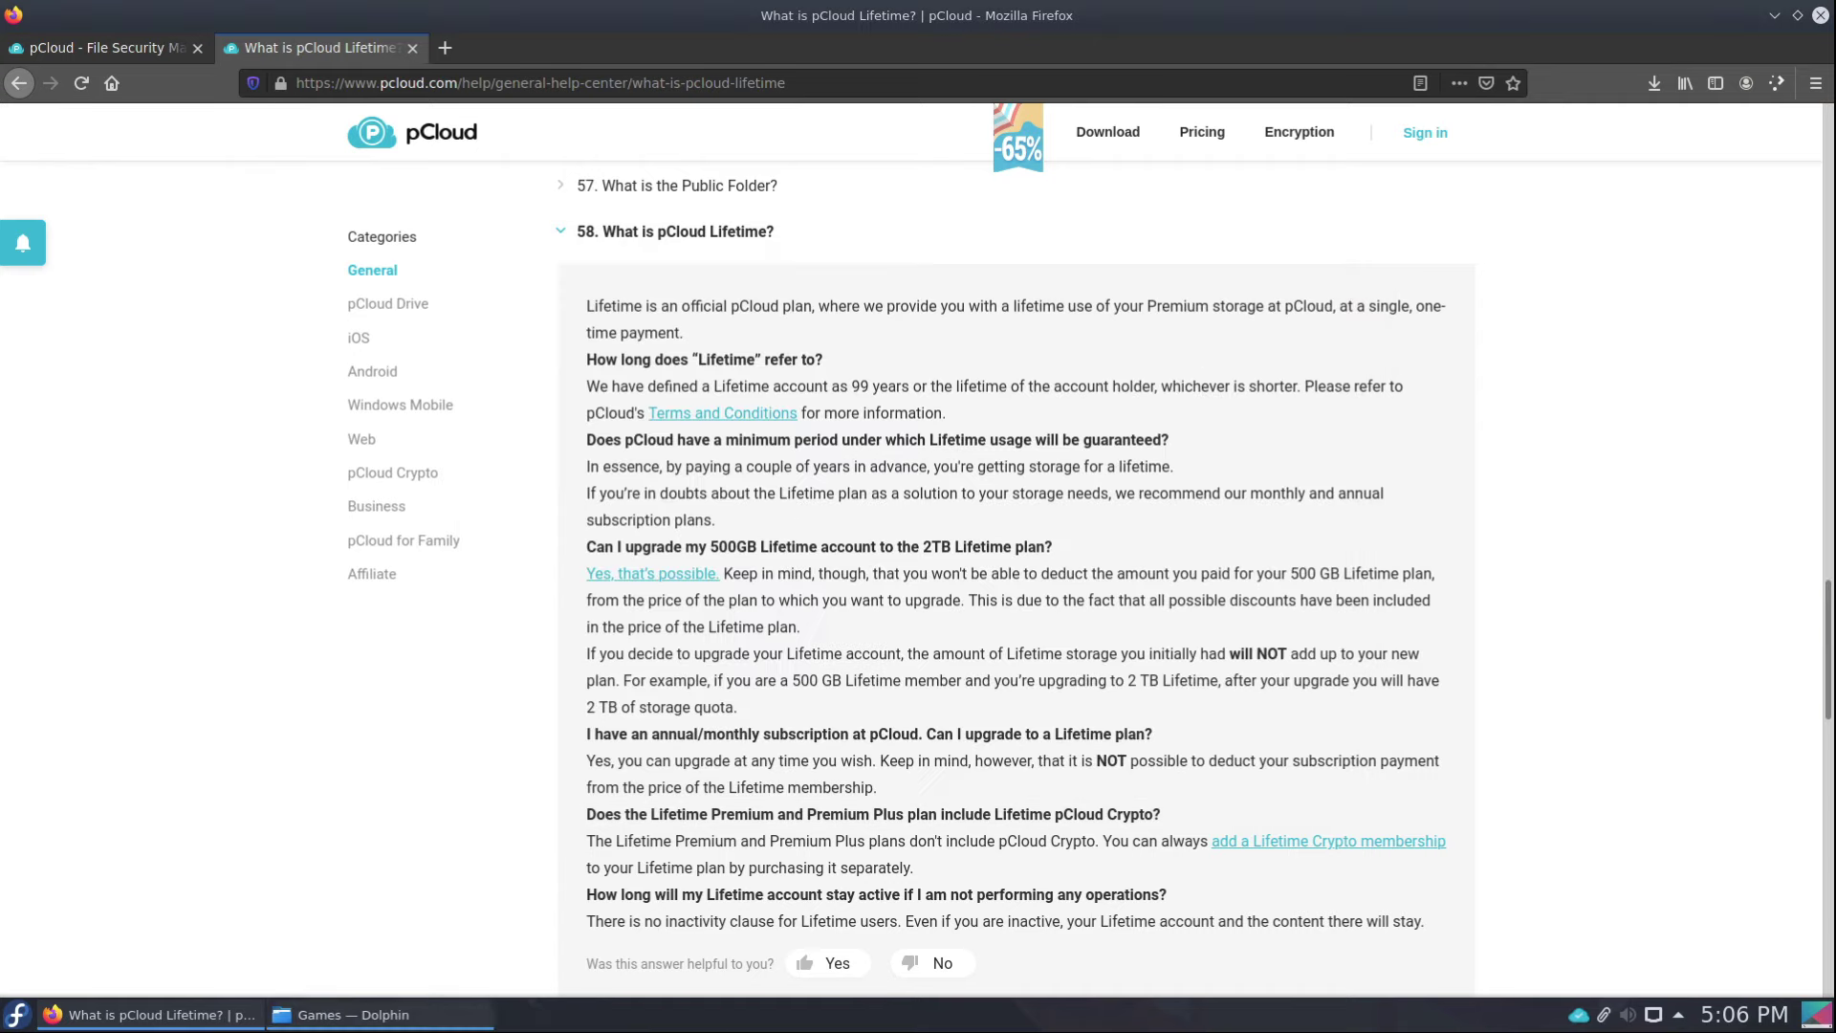
Step: Bring the Games Dolphin window forward and close it
click(341, 1014)
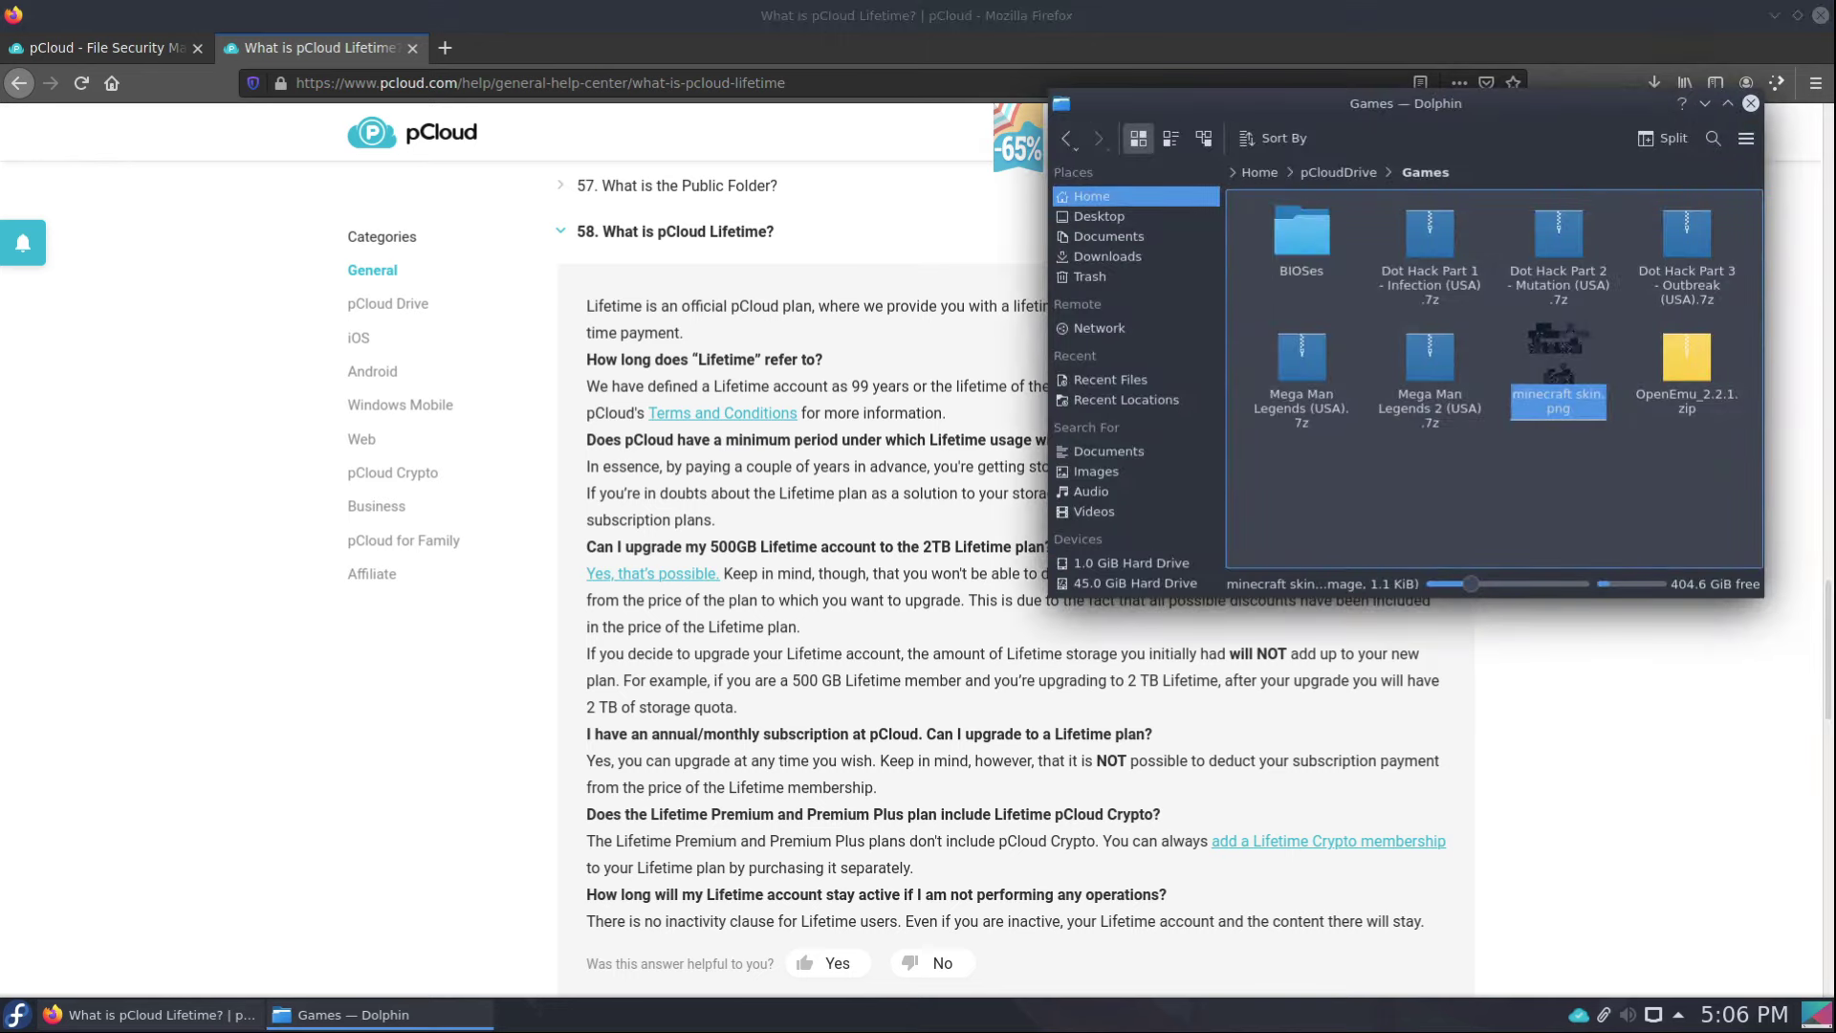
click(1750, 103)
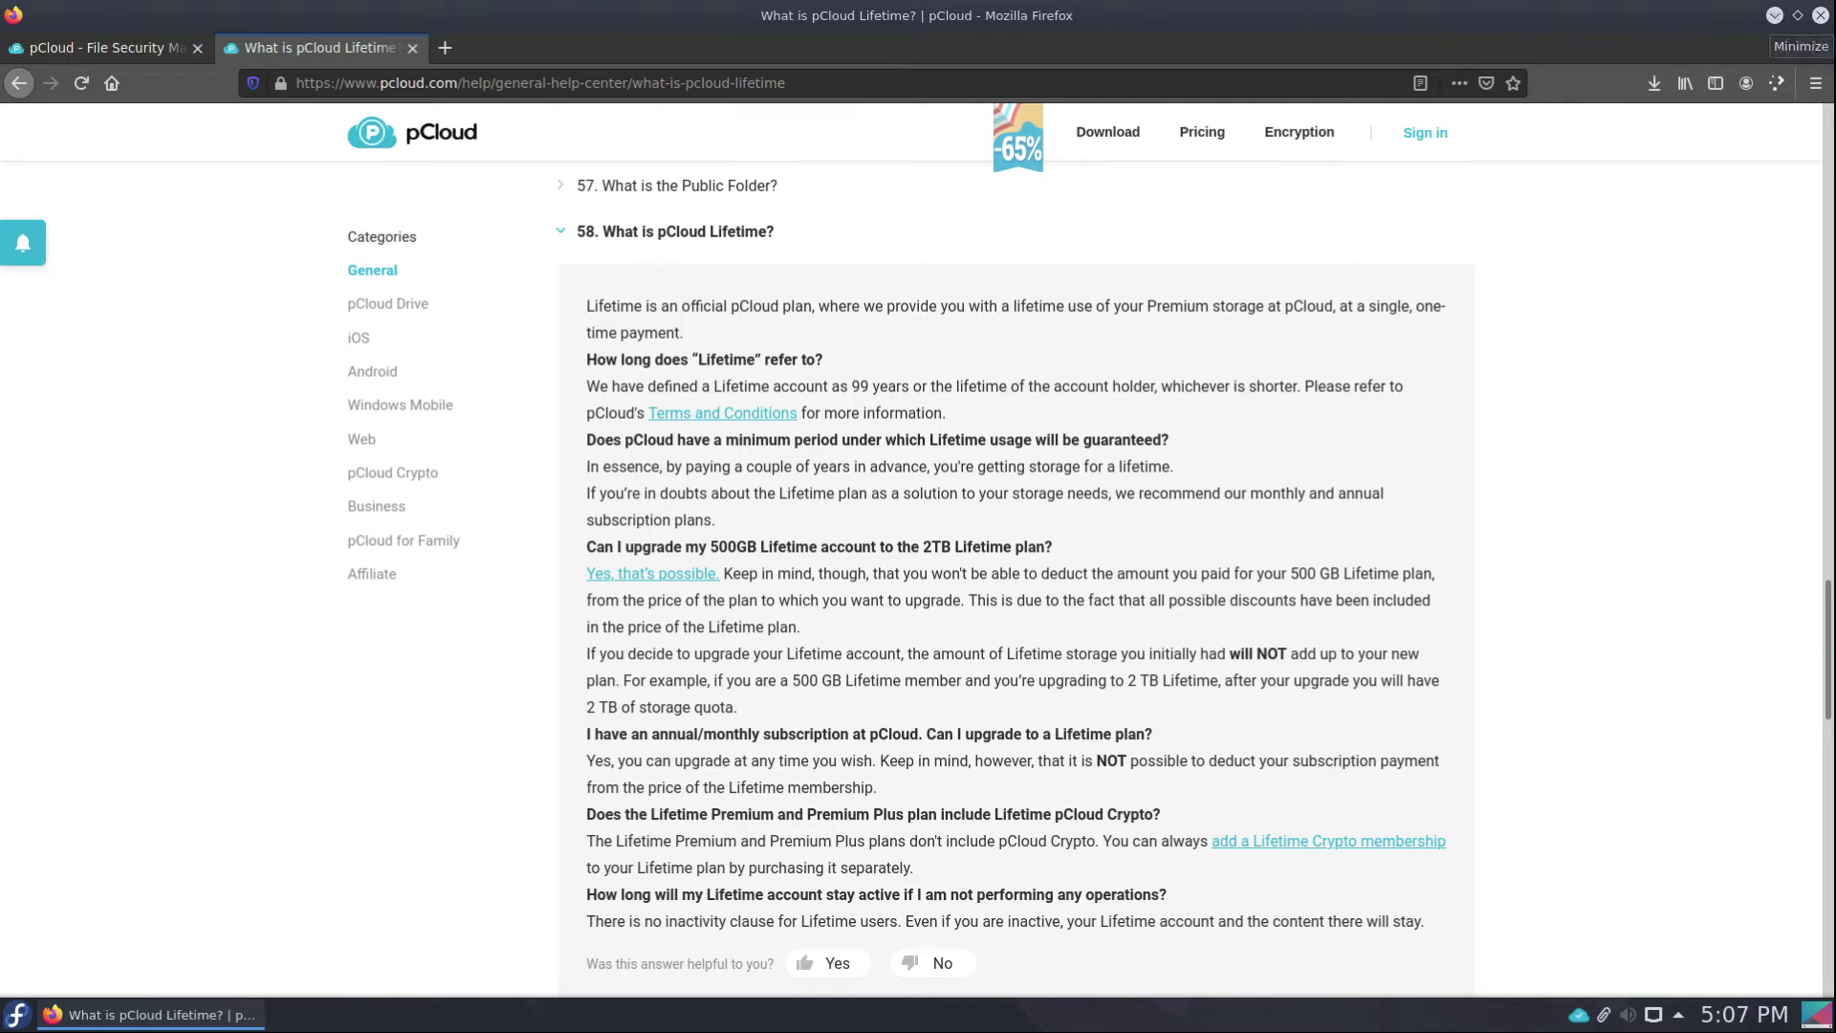
Step: Quit Firefox, confirming Close Tabs for both open tabs
click(1819, 15)
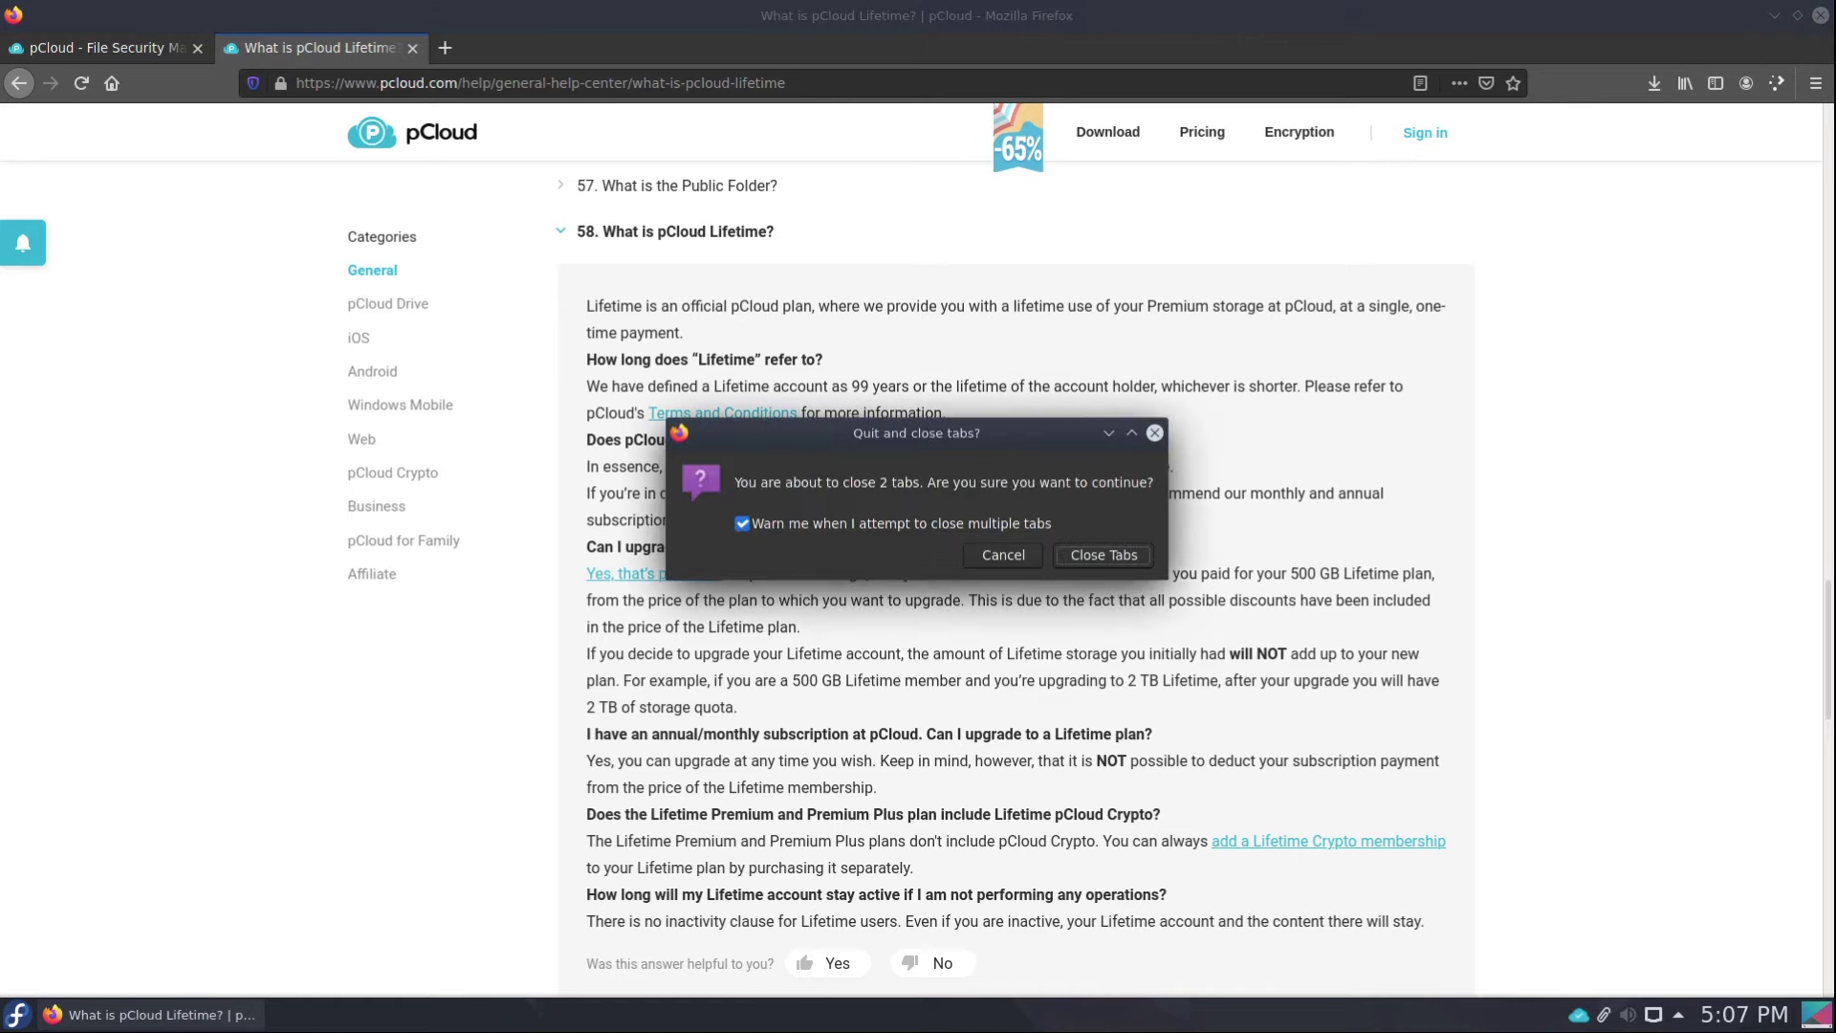
key(Return)
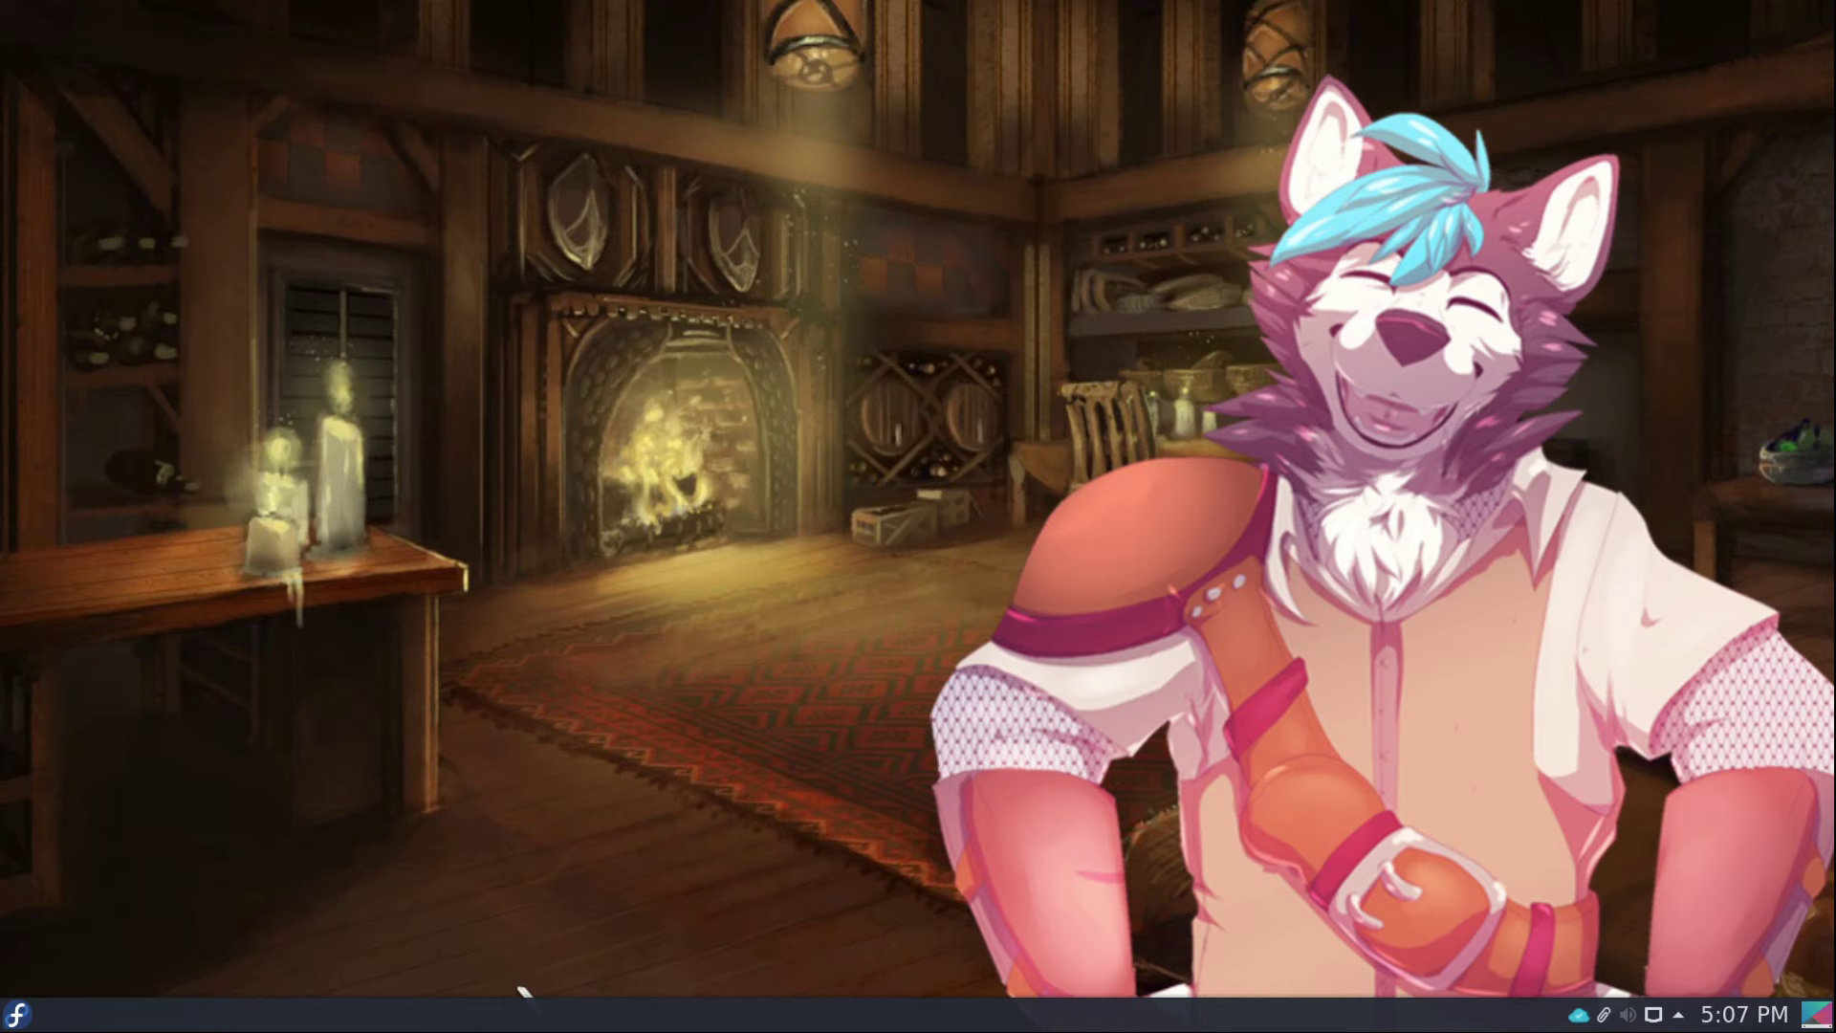
key(super)
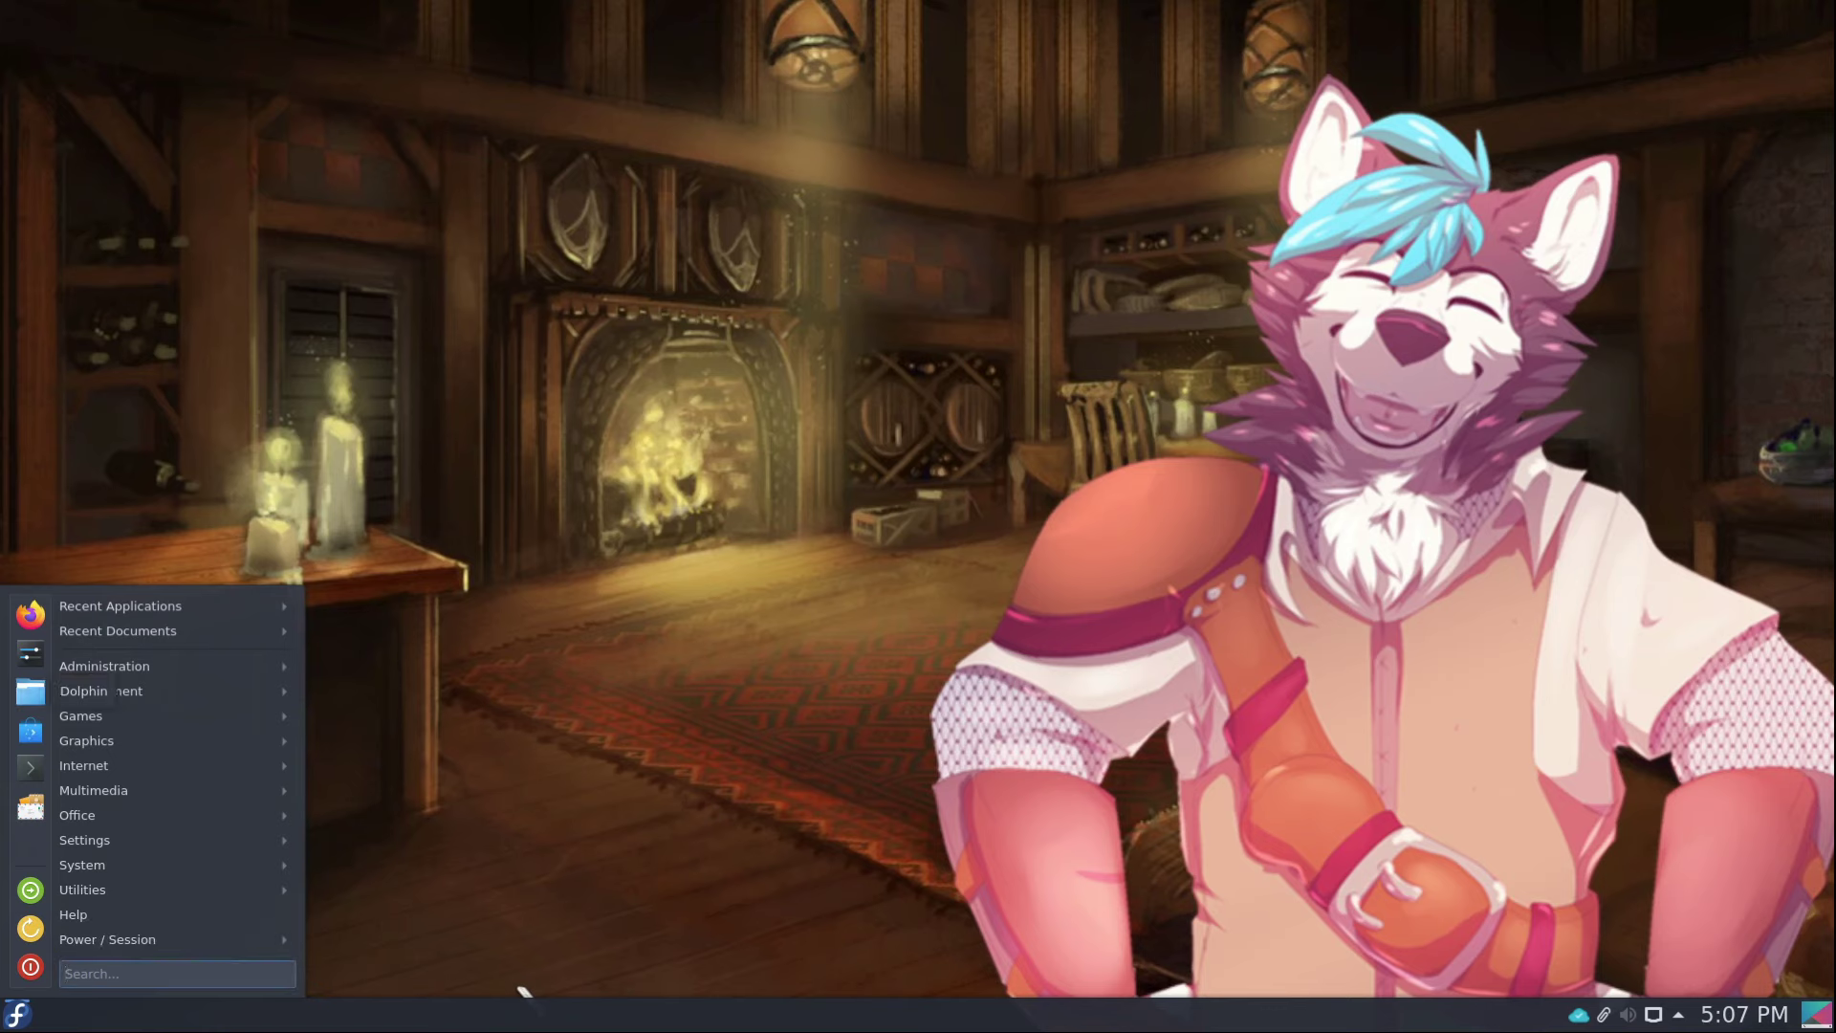
key(super+e)
key(Down)
key(Right)
key(Right)
key(Return)
key(Return)
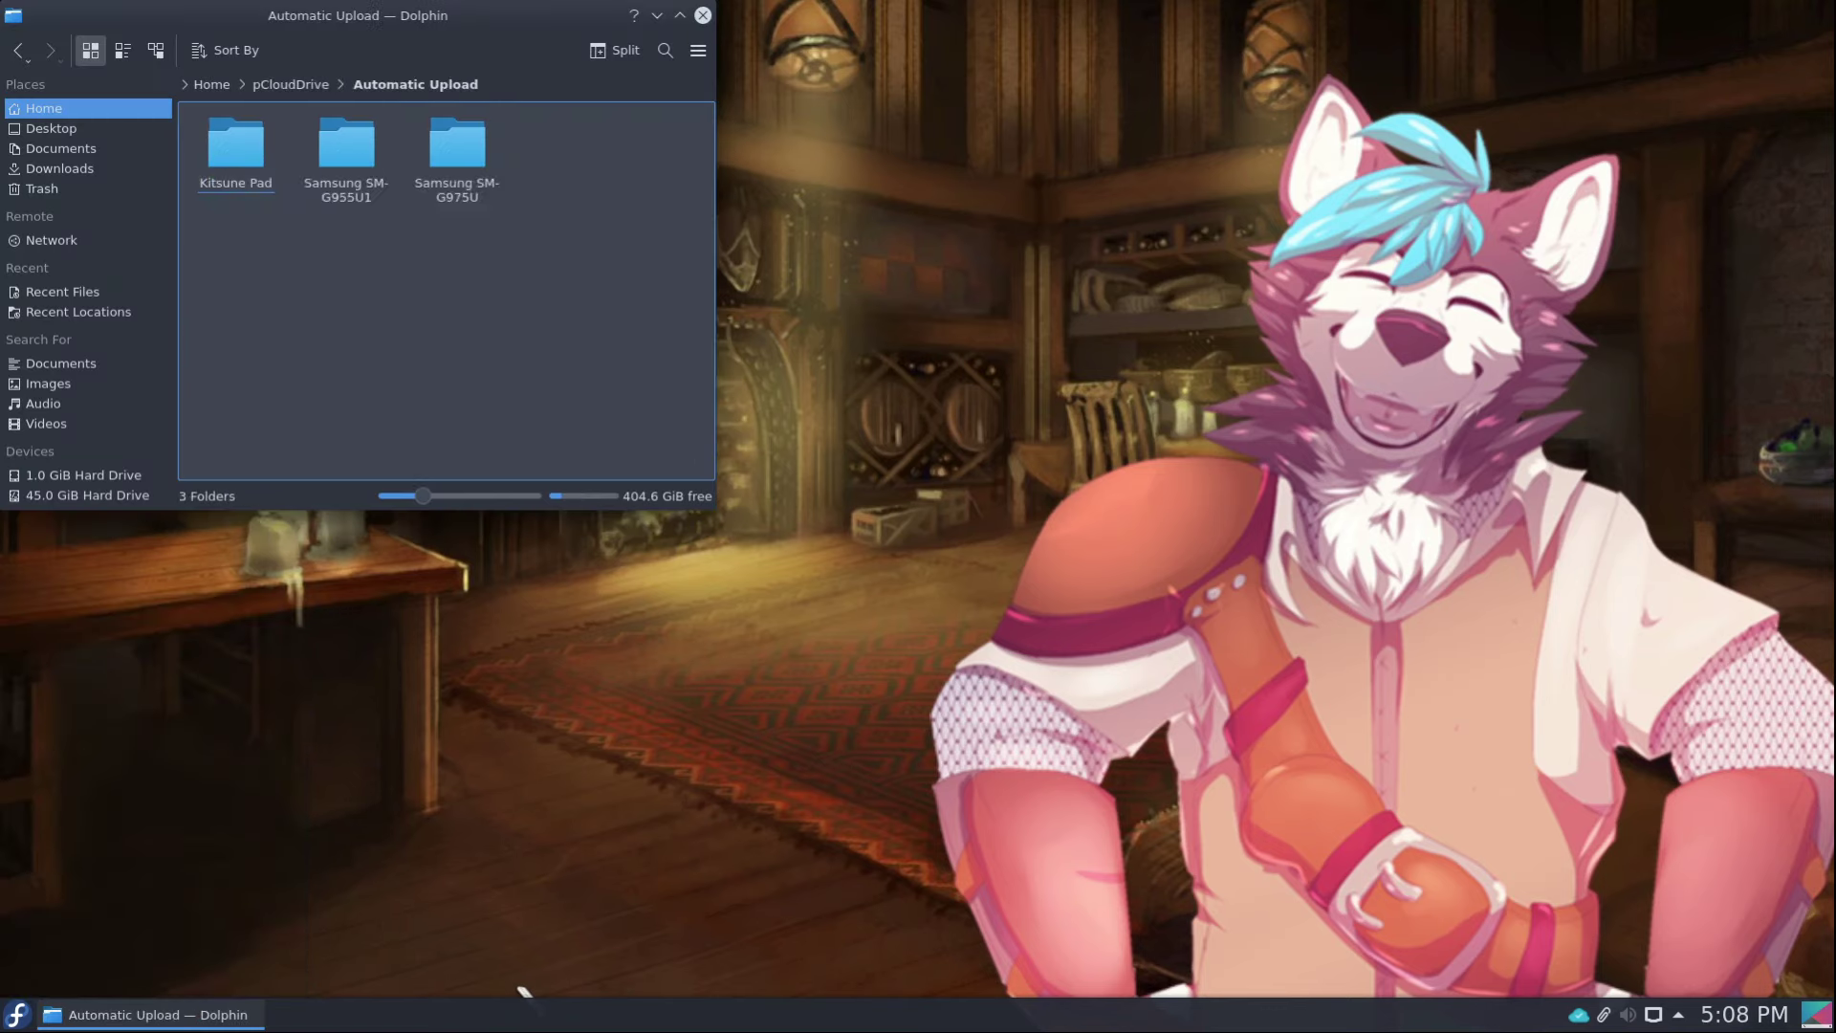
drag(245, 233, 516, 267)
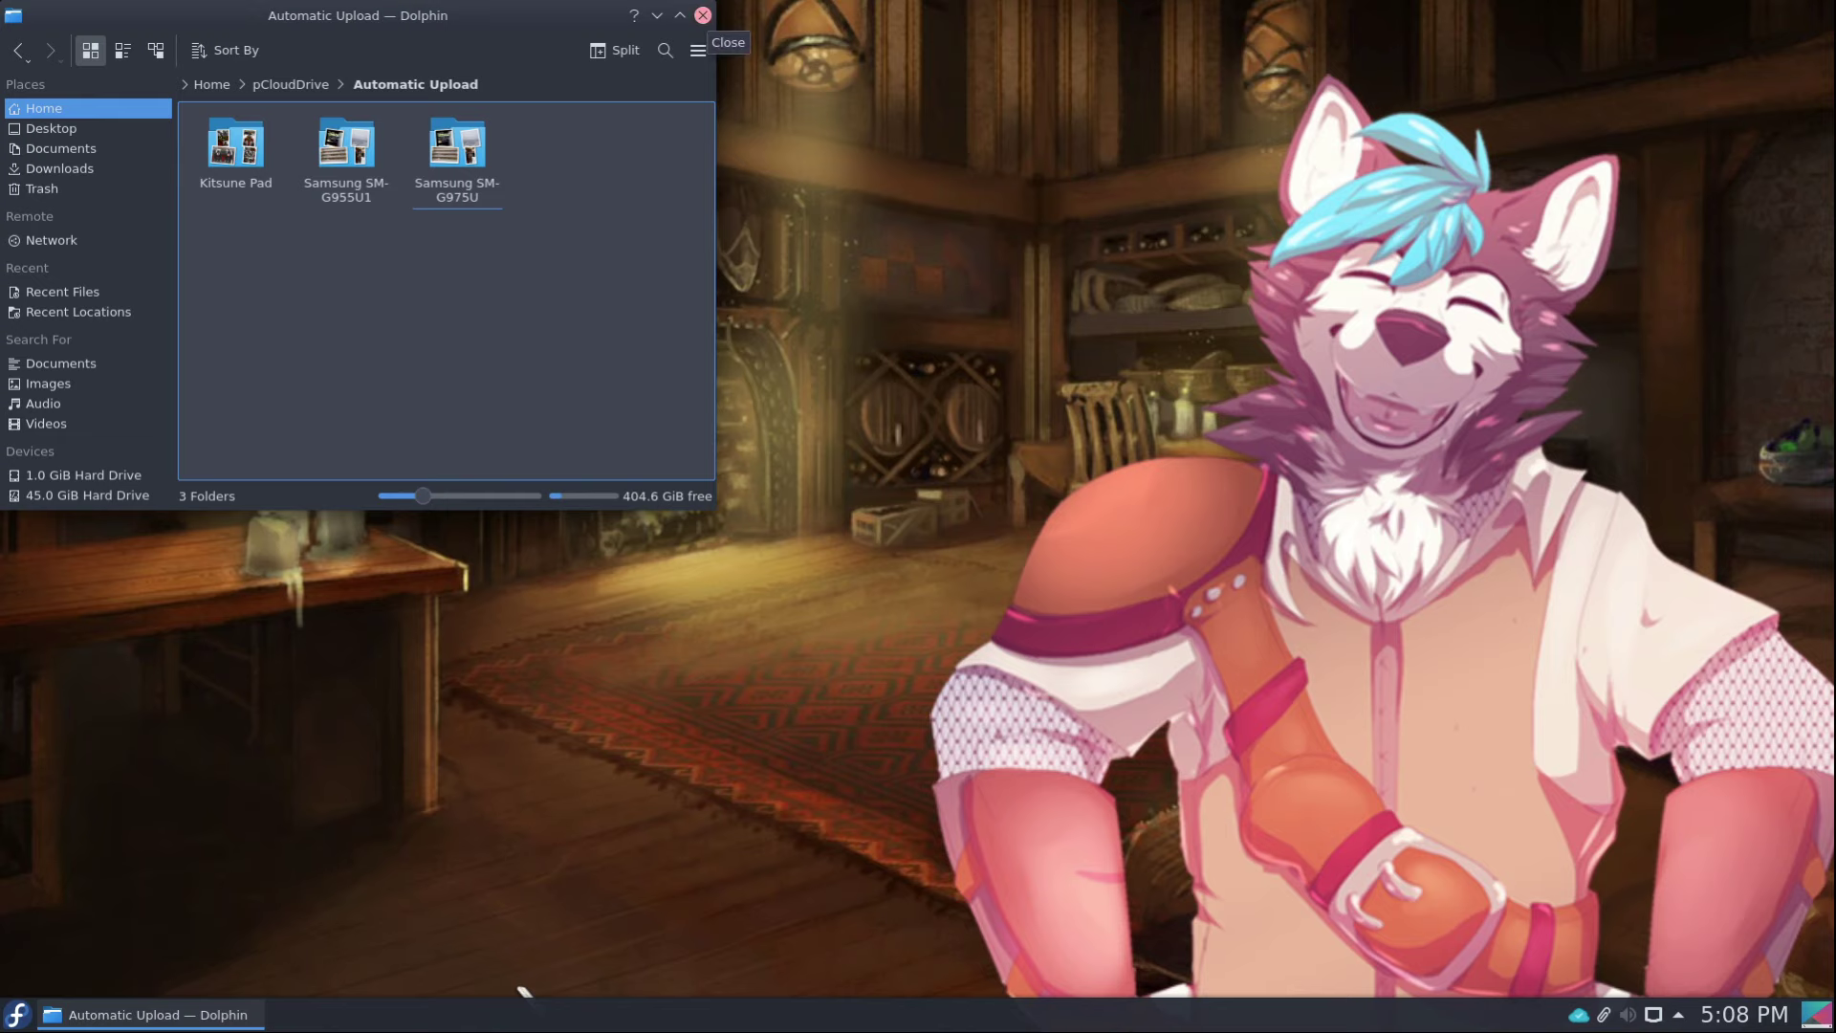
click(703, 16)
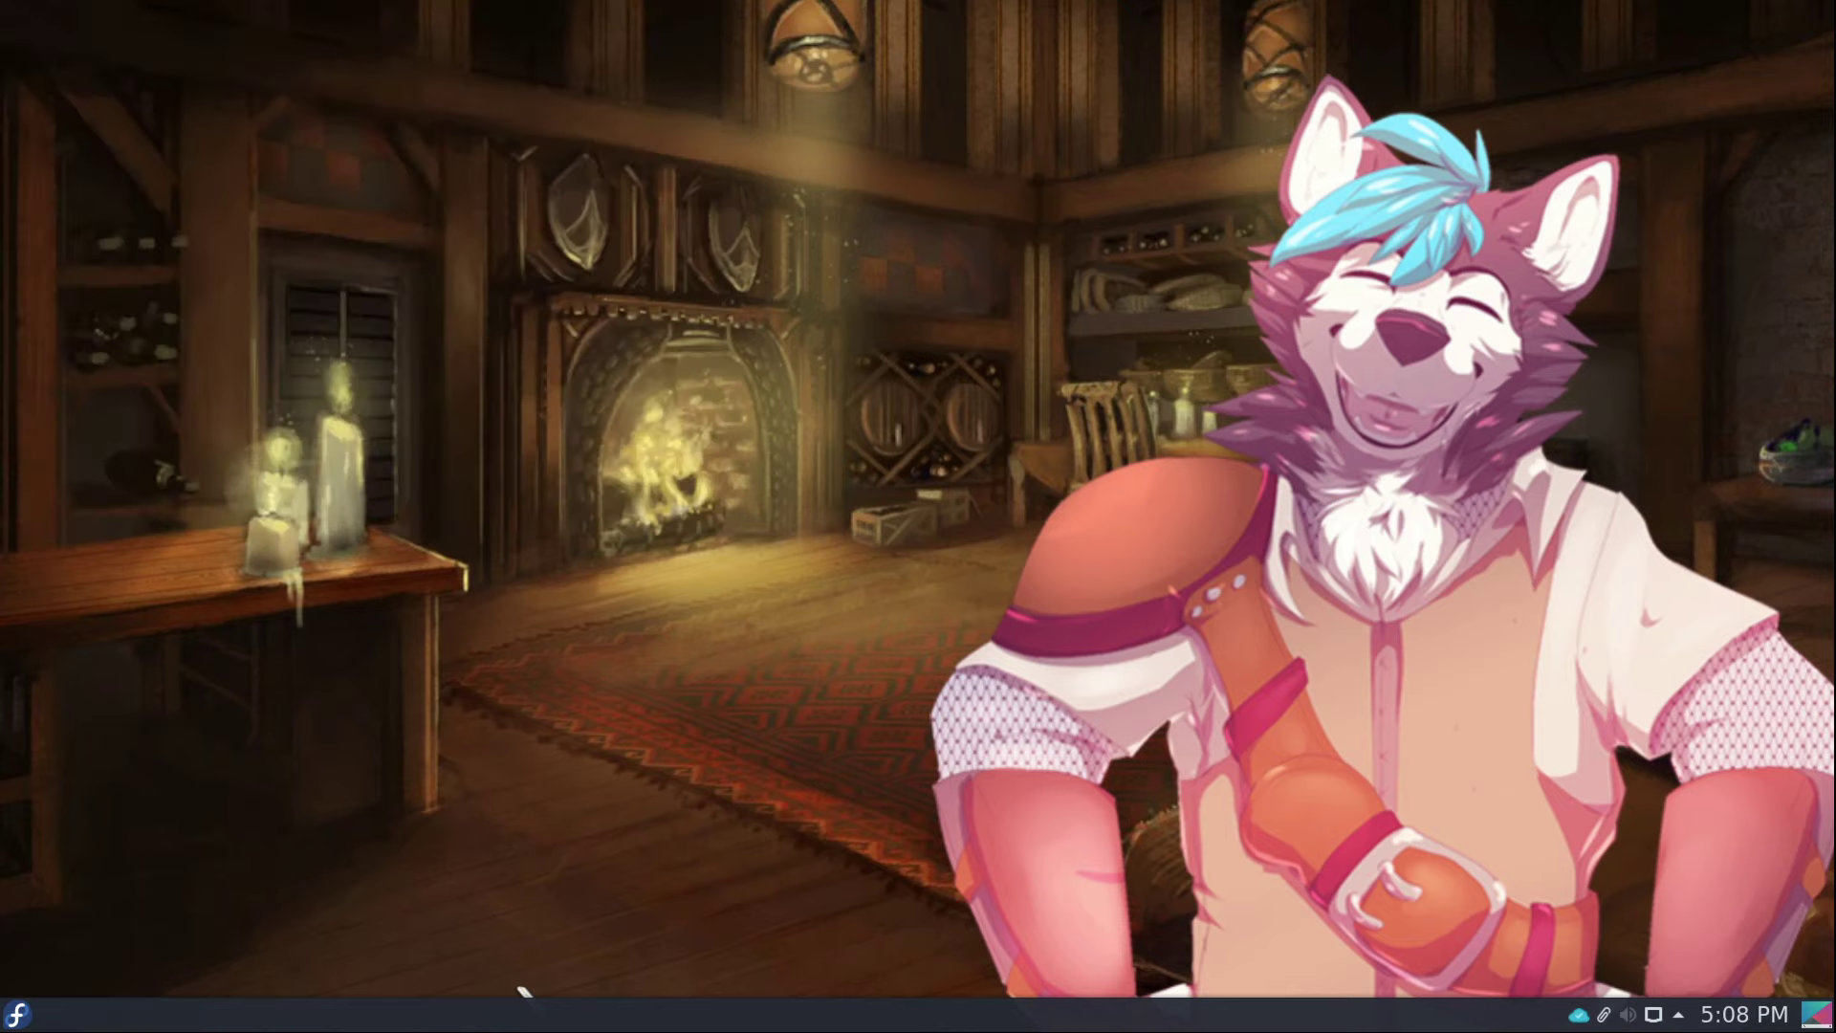